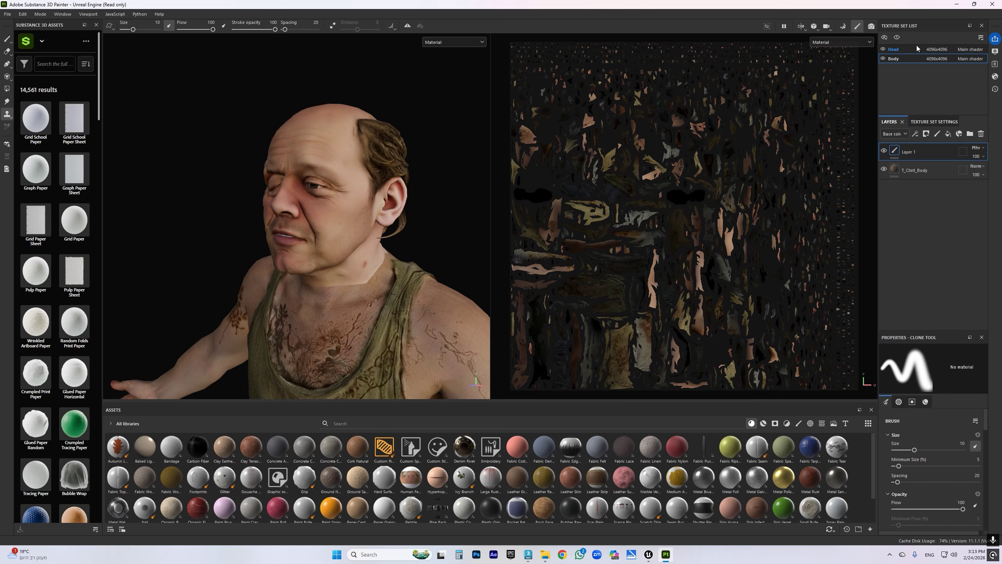
Compare the Head and Body texture sets and their layers.
{"action": "left_click", "coordinate": [901, 50]}
{"action": "left_click", "coordinate": [903, 59]}
{"action": "left_click", "coordinate": [901, 49]}
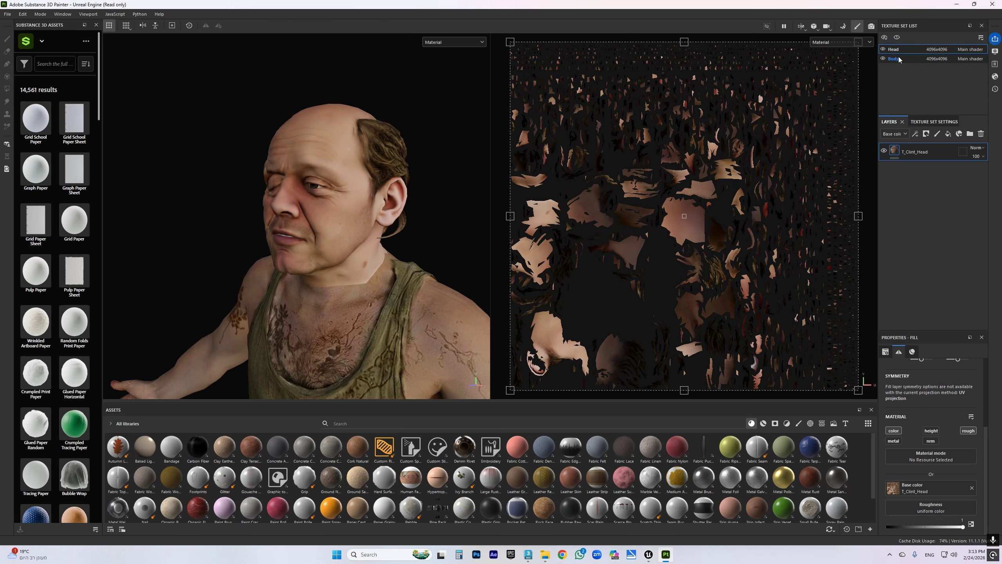
{"action": "left_click", "coordinate": [900, 60]}
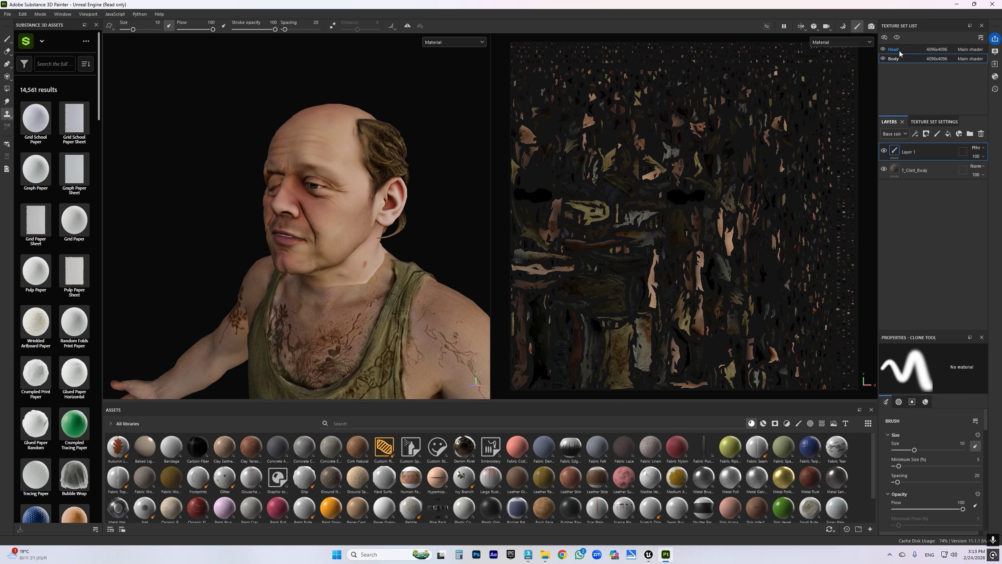
Add a paint layer above T_Clint_Head in the Head texture set and set its base color blending mode to Passthrough.
{"action": "left_click", "coordinate": [900, 50]}
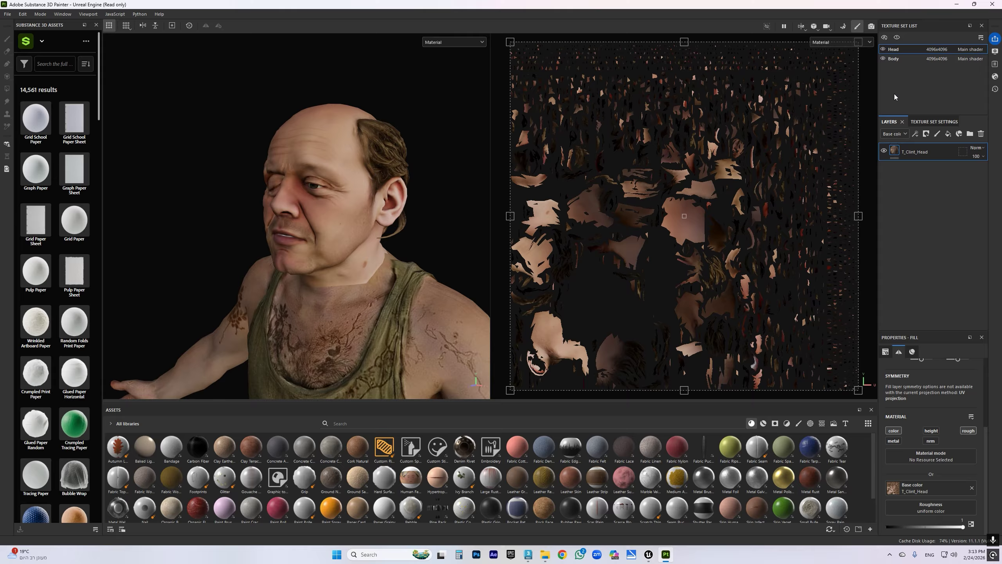
{"action": "key", "text": "6"}
{"action": "left_click", "coordinate": [938, 134]}
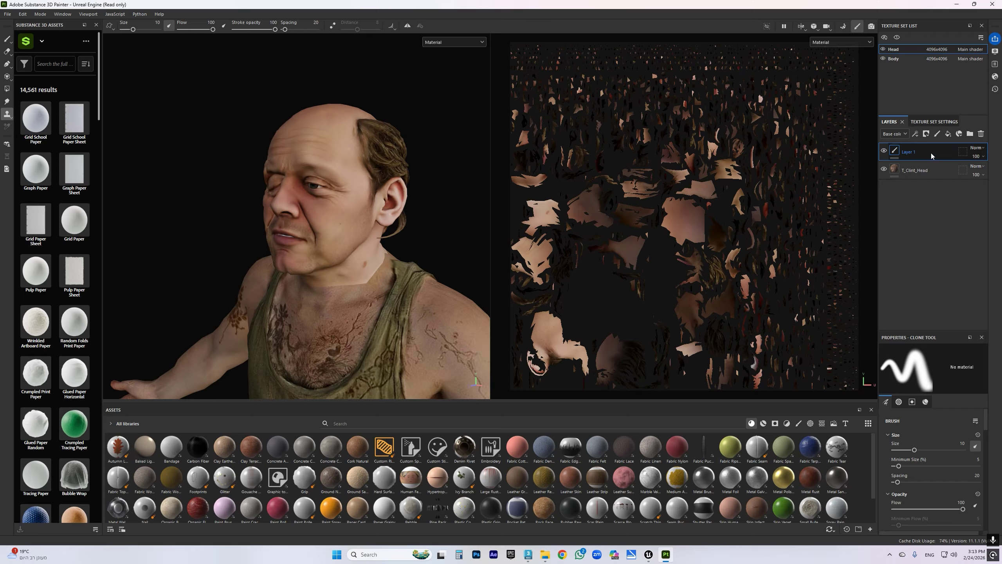
{"action": "left_click", "coordinate": [978, 148]}
{"action": "left_click", "coordinate": [971, 163]}
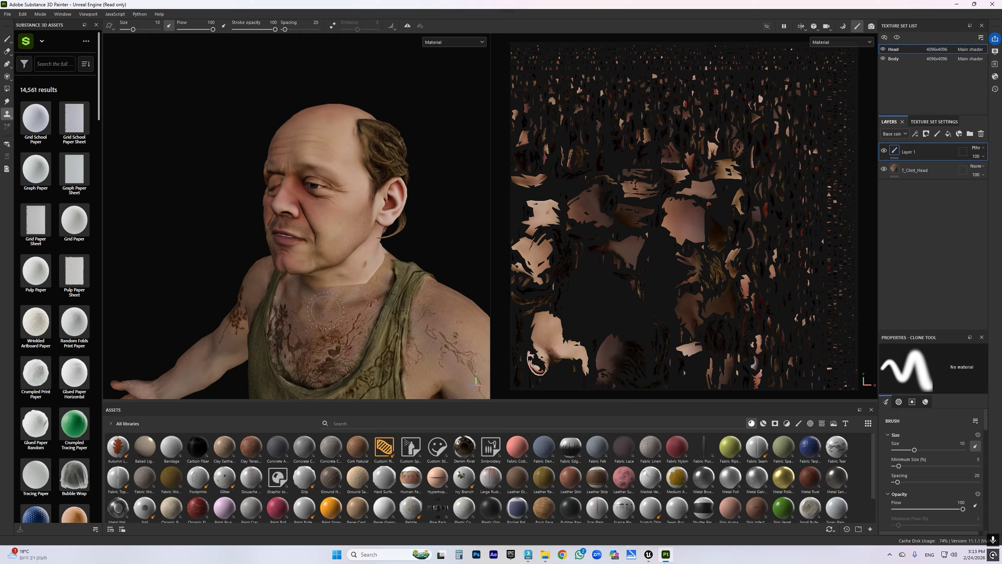
Examine the neck seam between the head and body textures on the model.
{"action": "mouse_move", "coordinate": [334, 318]}
{"action": "left_mouse_down", "text": "alt"}
{"action": "mouse_move", "coordinate": [379, 311]}
{"action": "mouse_move", "coordinate": [334, 310]}
{"action": "left_mouse_up", "text": "alt"}
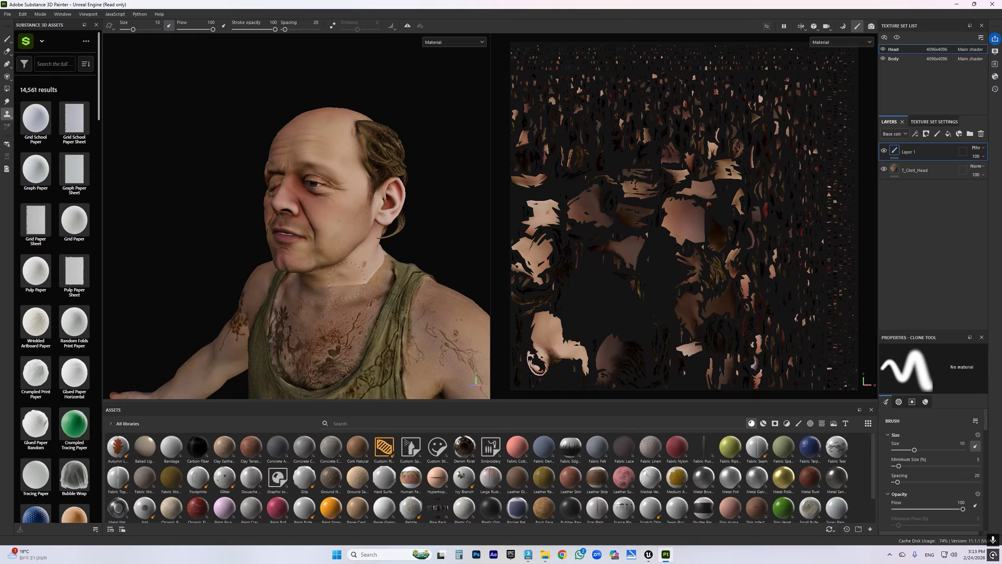
{"action": "scroll", "coordinate": [342, 281], "scroll_direction": "up", "scroll_amount": 5}
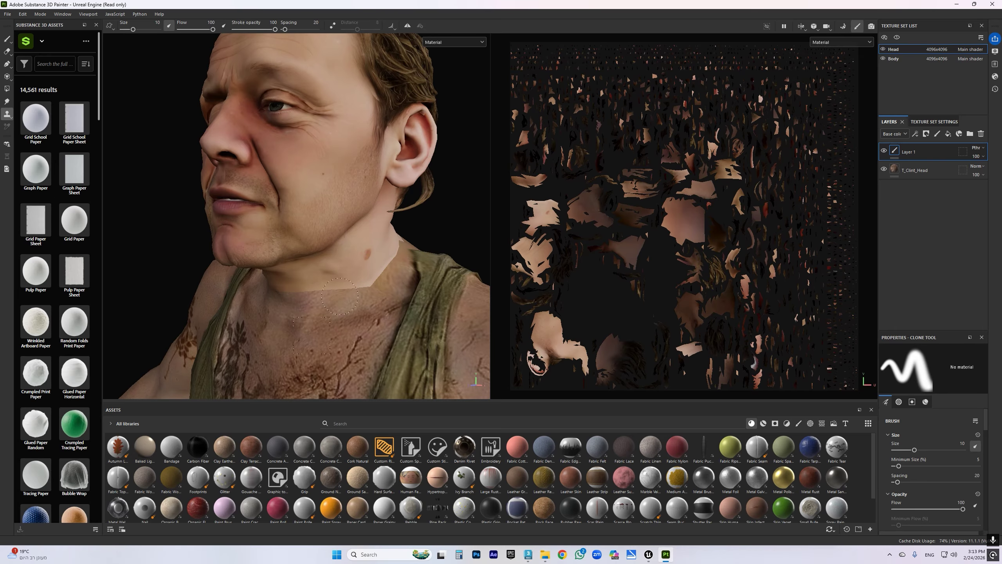
{"action": "mouse_move", "coordinate": [355, 287]}
{"action": "left_mouse_down", "text": "alt"}
{"action": "mouse_move", "coordinate": [364, 285]}
{"action": "mouse_move", "coordinate": [338, 308]}
{"action": "mouse_move", "coordinate": [348, 316]}
{"action": "left_mouse_up", "text": "alt"}
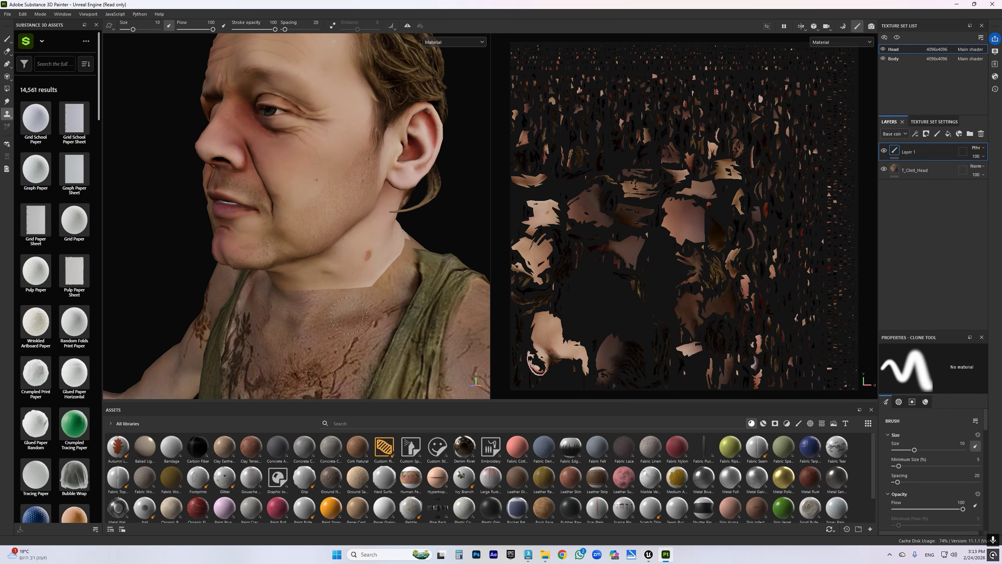
Switch to 3ds Max and clear the TutUdims folder window away from the viewport.
{"action": "left_click", "coordinate": [992, 4]}
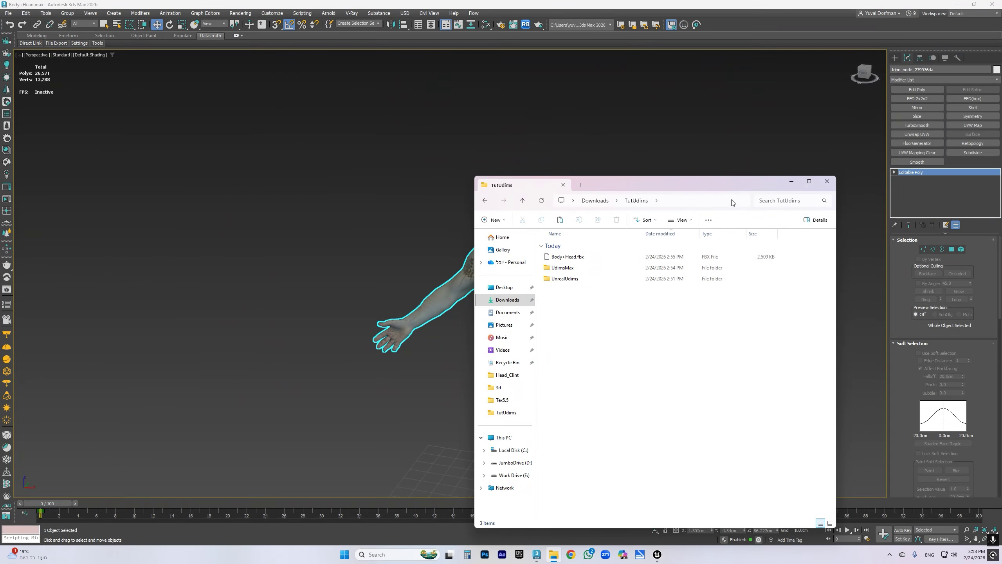
{"action": "left_click_drag", "start_coordinate": [797, 184], "coordinate": [607, 190]}
{"action": "left_click", "coordinate": [606, 189]}
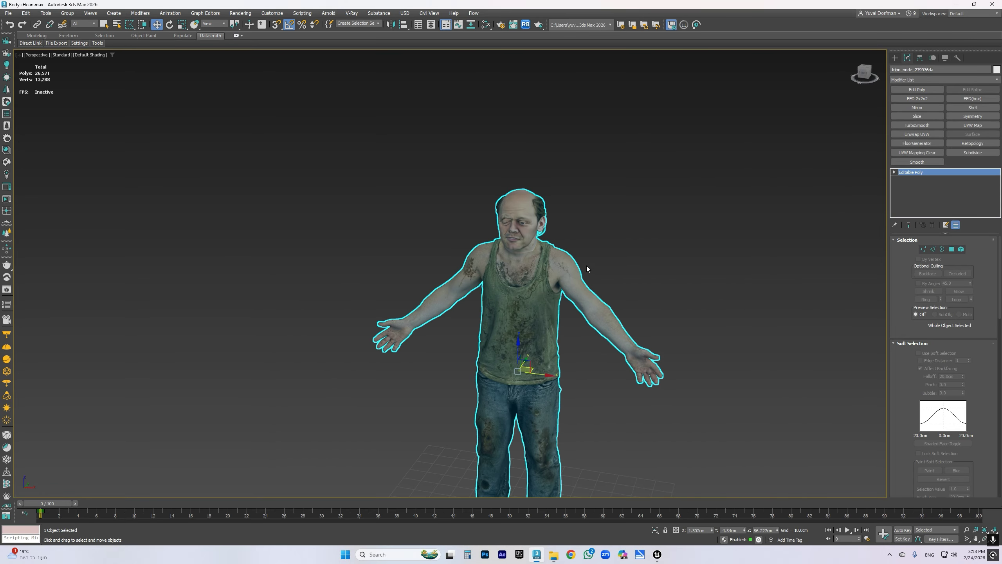
Inspect the character's neck seam from several angles, with the model deselected for a clear view.
{"action": "scroll", "coordinate": [543, 280], "scroll_direction": "up", "scroll_amount": 5}
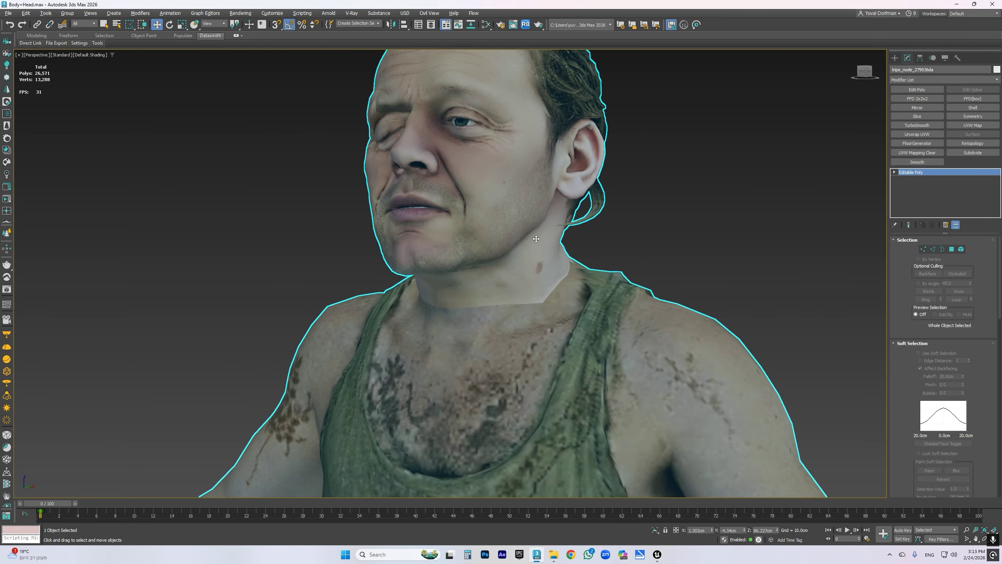
{"action": "mouse_move", "coordinate": [543, 281]}
{"action": "middle_mouse_down", "text": "alt"}
{"action": "mouse_move", "coordinate": [543, 303]}
{"action": "mouse_move", "coordinate": [543, 294]}
{"action": "middle_mouse_up", "text": "alt"}
{"action": "scroll", "coordinate": [543, 292], "scroll_direction": "down", "scroll_amount": 5}
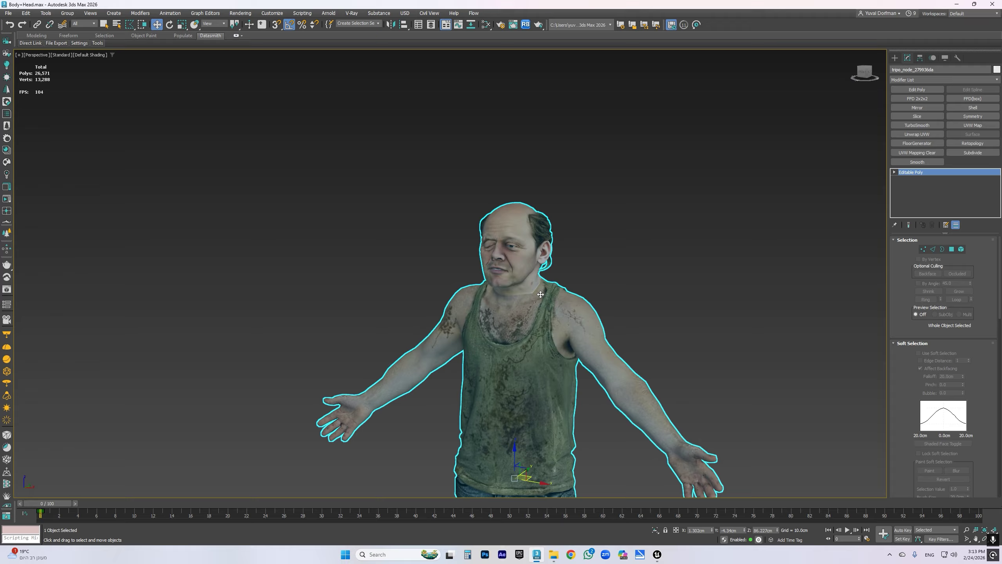
{"action": "scroll", "coordinate": [554, 351], "scroll_direction": "up", "scroll_amount": 5}
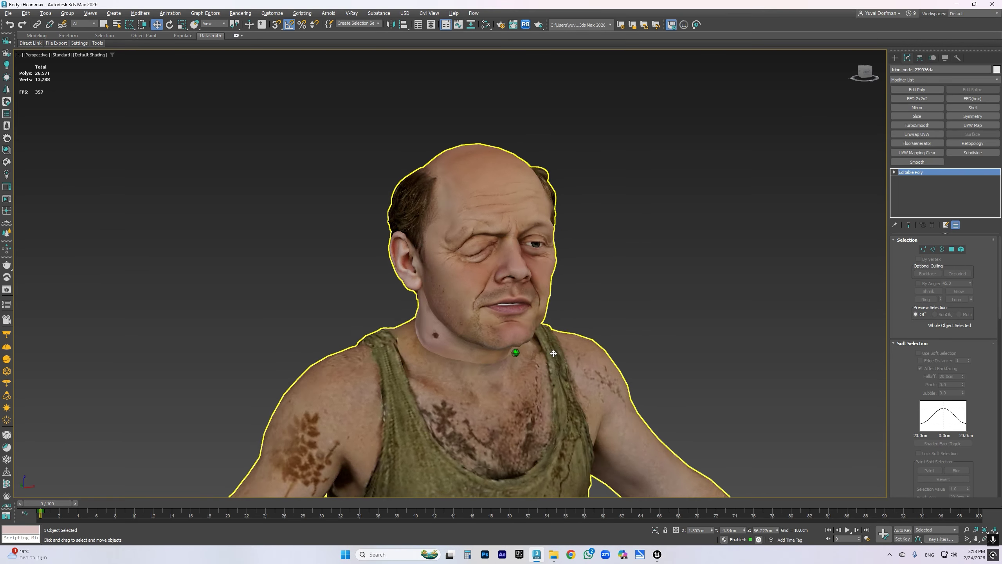
{"action": "middle_click_drag", "start_coordinate": [555, 351], "coordinate": [505, 347], "text": "alt"}
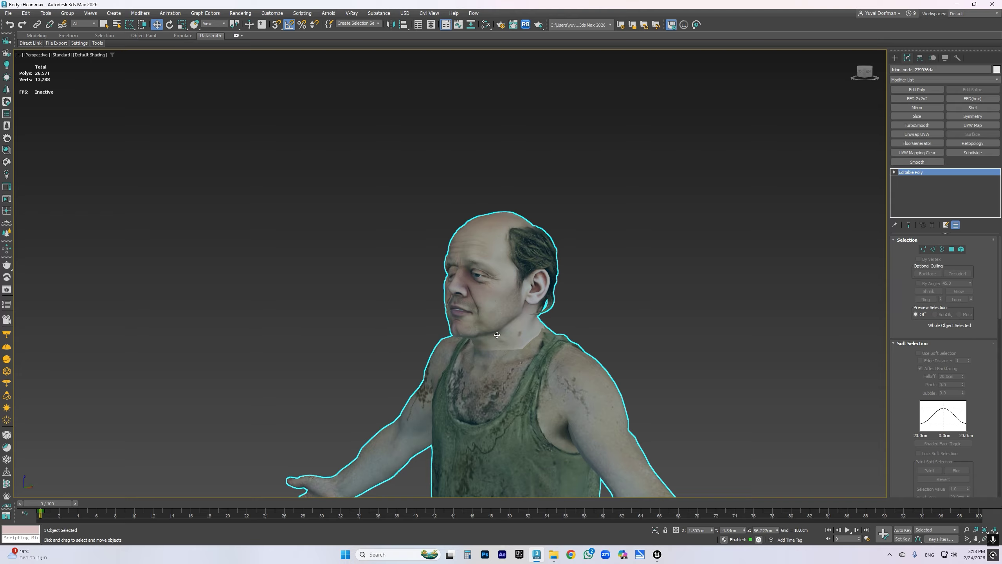
{"action": "key", "text": "ctrl+d"}
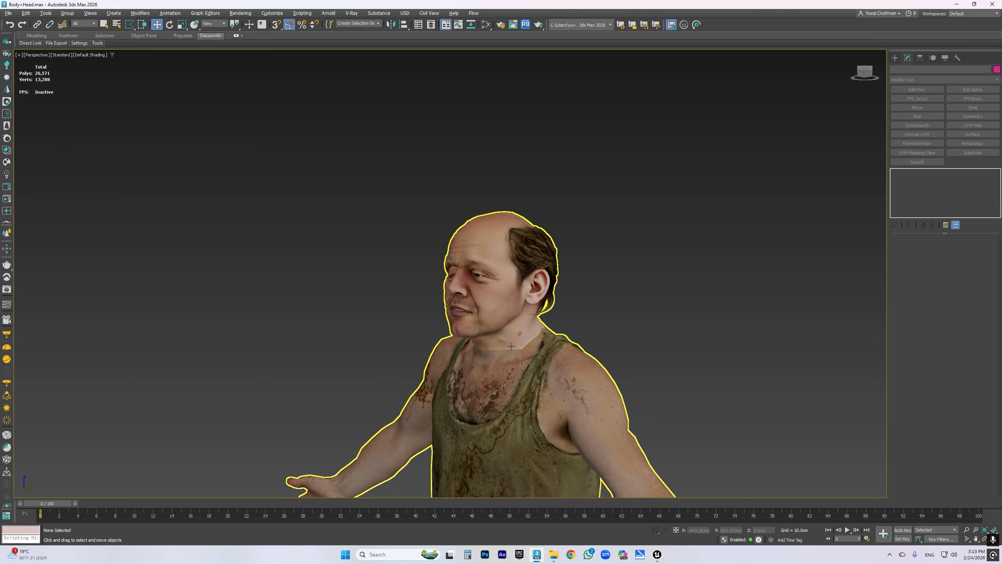
{"action": "middle_click_drag", "start_coordinate": [489, 358], "coordinate": [515, 373], "text": "alt"}
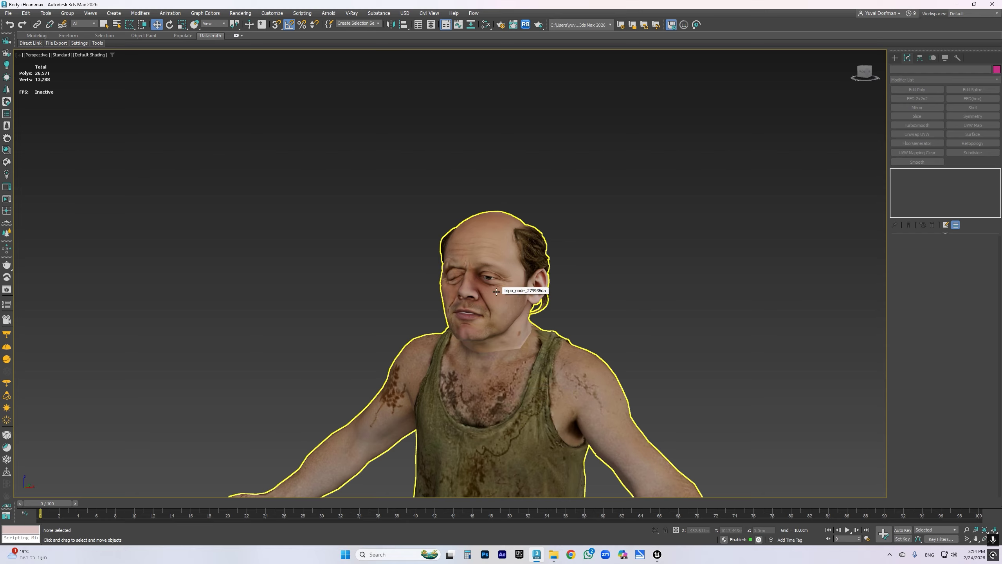
Examine the character's Multi/Sub-Object material and its two Physical Material branches in the Slate Material Editor.
{"action": "left_click", "coordinate": [487, 387]}
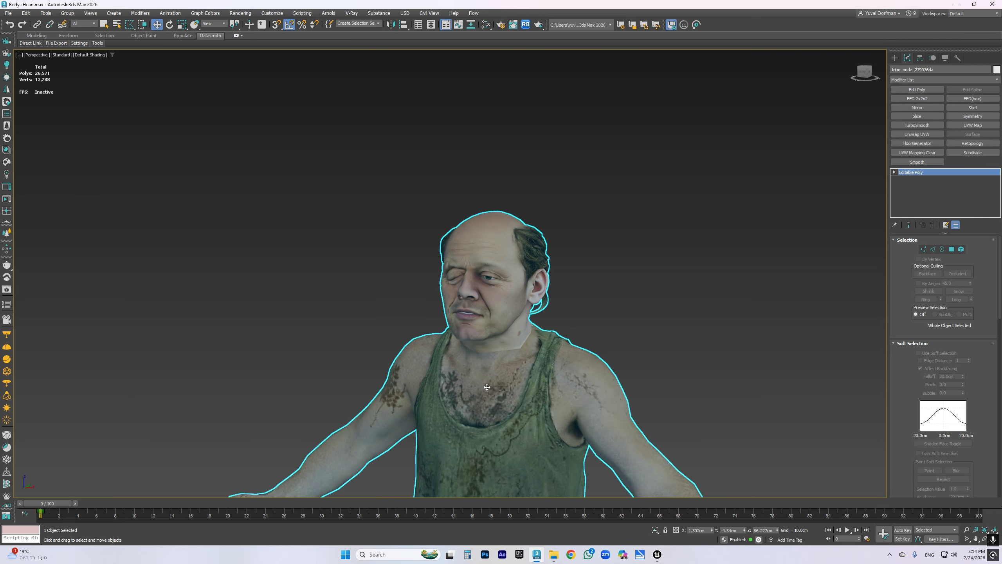
{"action": "key", "text": "m"}
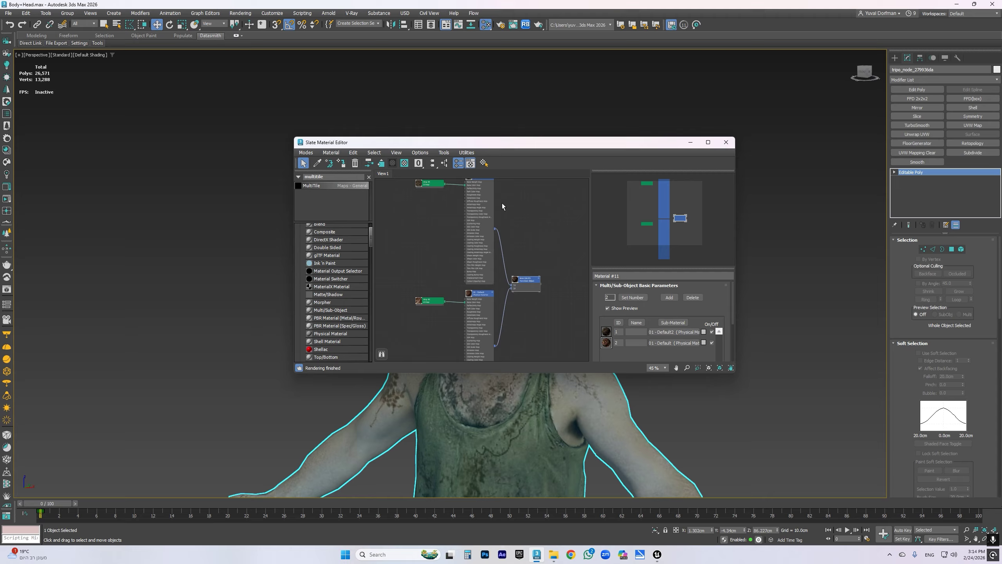
{"action": "double_click", "coordinate": [459, 142]}
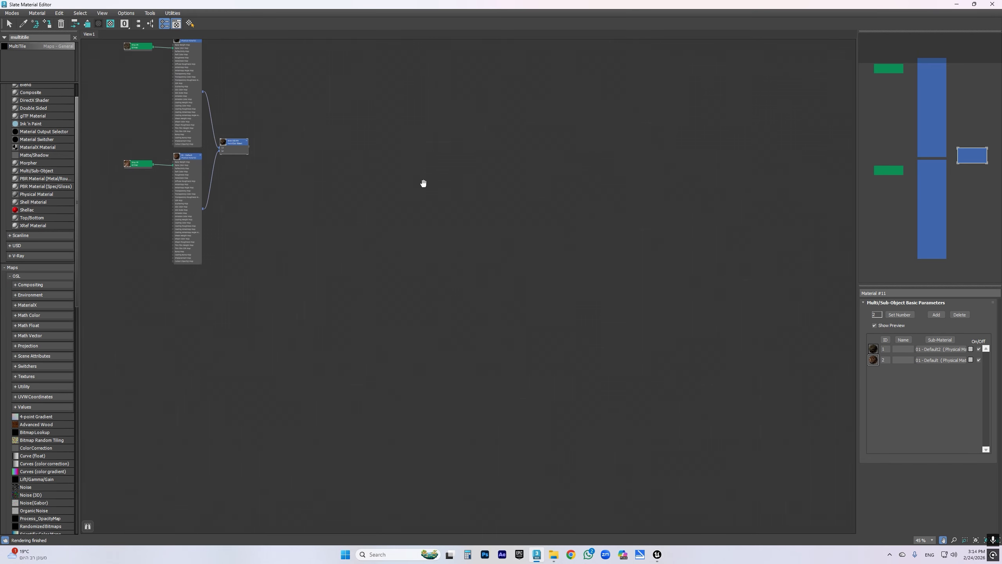
{"action": "scroll", "coordinate": [473, 322], "scroll_direction": "up", "scroll_amount": 5}
{"action": "scroll", "coordinate": [557, 385], "scroll_direction": "up", "scroll_amount": 2}
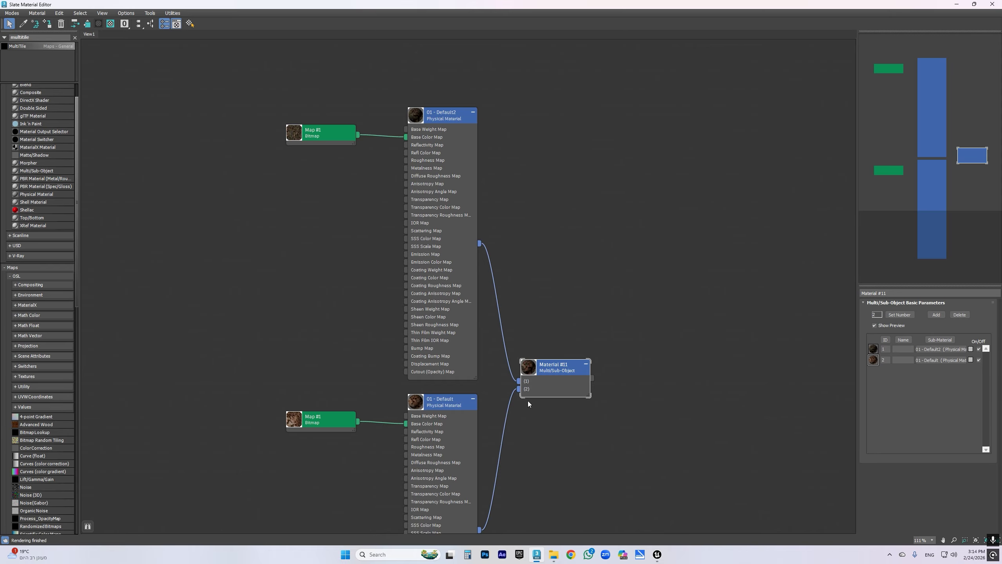
{"action": "double_click", "coordinate": [4, 5]}
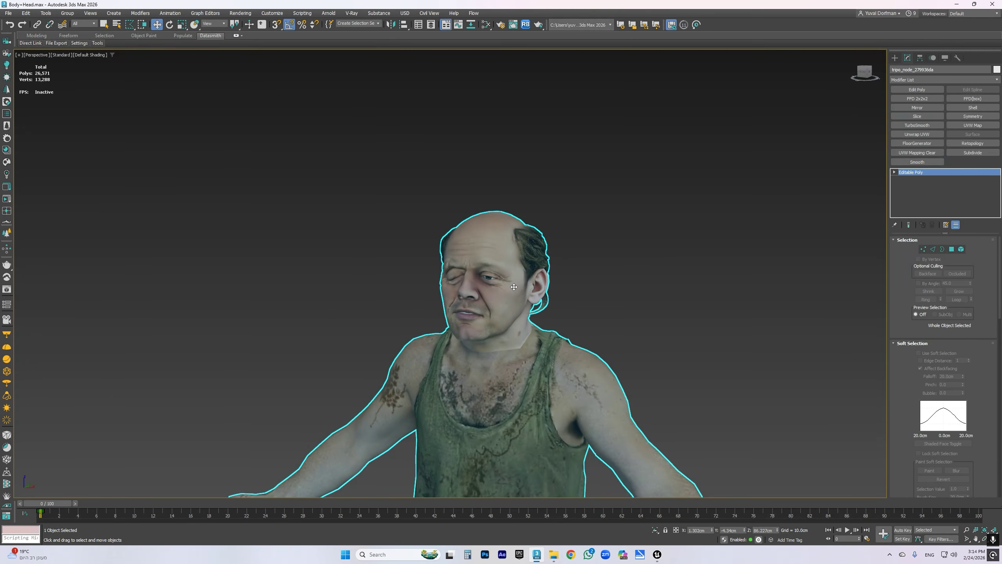
Add an Unwrap UVW modifier to the character and open its UV editor.
{"action": "middle_click_drag", "start_coordinate": [510, 316], "coordinate": [511, 267], "text": "alt"}
{"action": "scroll", "coordinate": [512, 288], "scroll_direction": "up", "scroll_amount": 3}
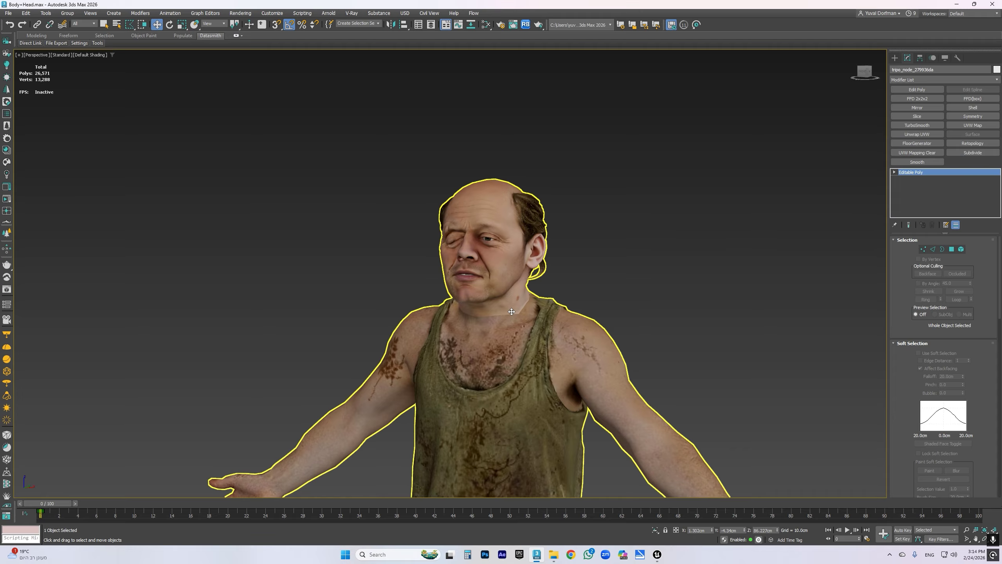
{"action": "left_click", "coordinate": [512, 302]}
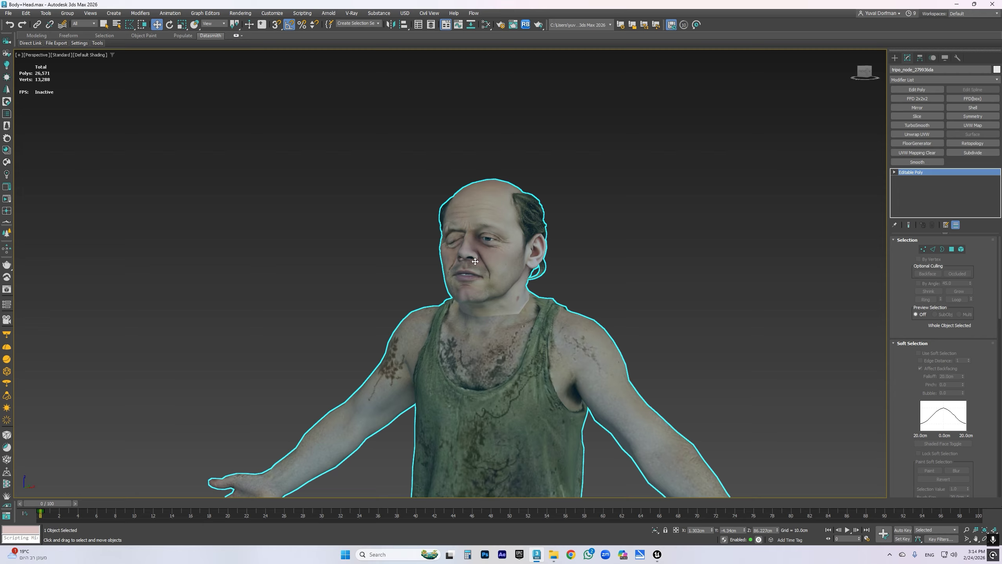
{"action": "middle_click_drag", "start_coordinate": [515, 308], "coordinate": [514, 315], "text": "alt"}
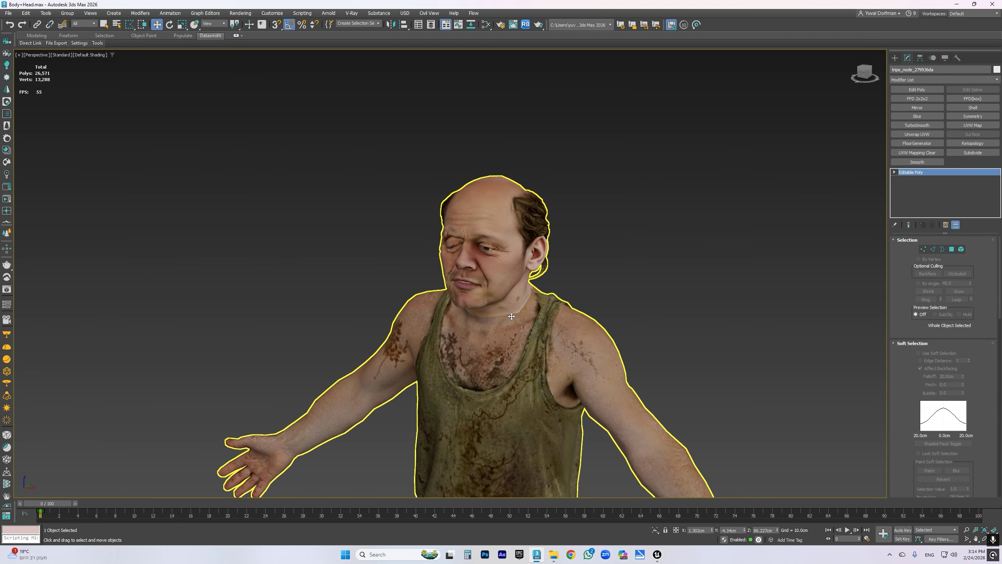
{"action": "left_click", "coordinate": [919, 135]}
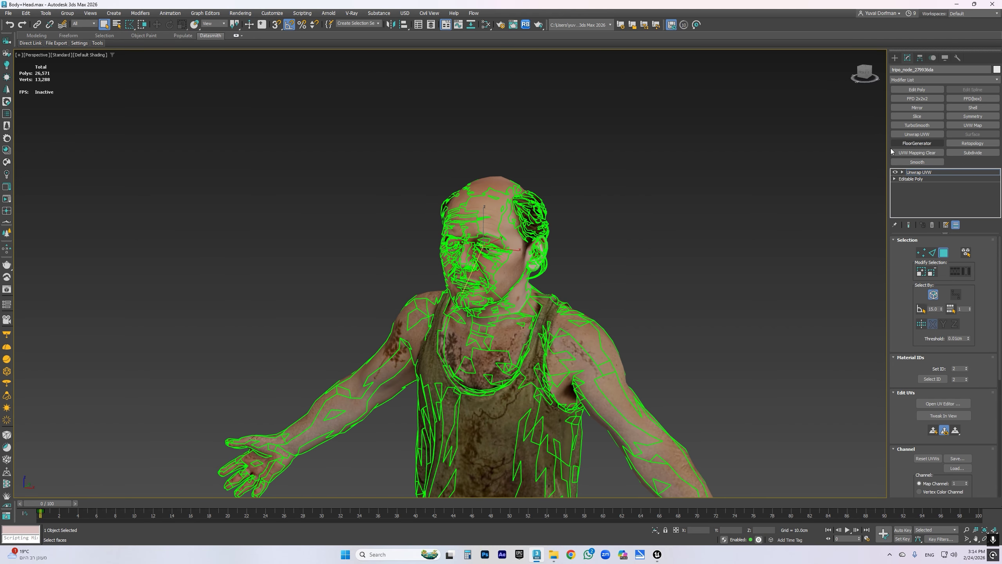
{"action": "left_click", "coordinate": [938, 403]}
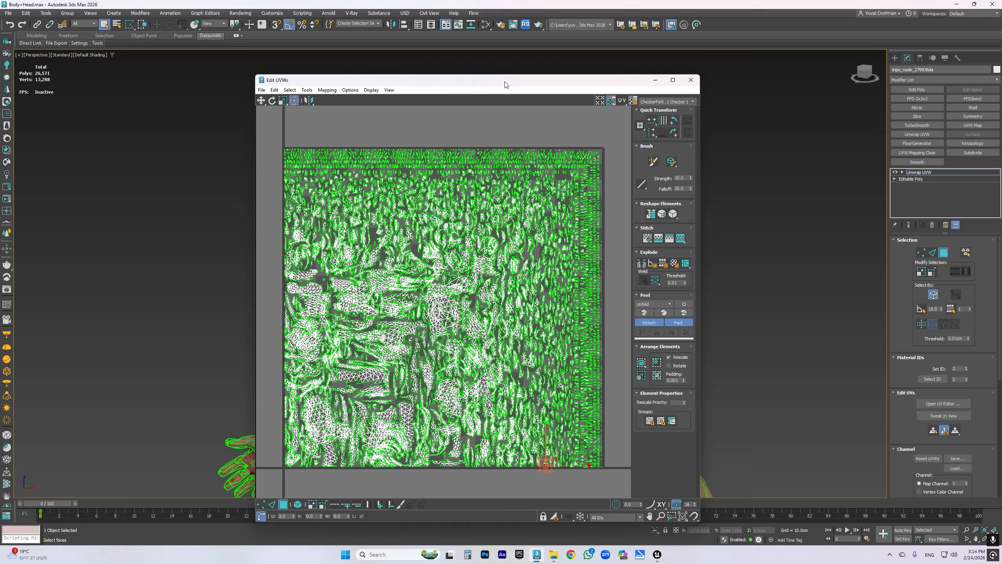
Examine how the head and body UVs share one tile in the UV editor, and close the editor.
{"action": "left_click_drag", "start_coordinate": [490, 104], "coordinate": [768, 104]}
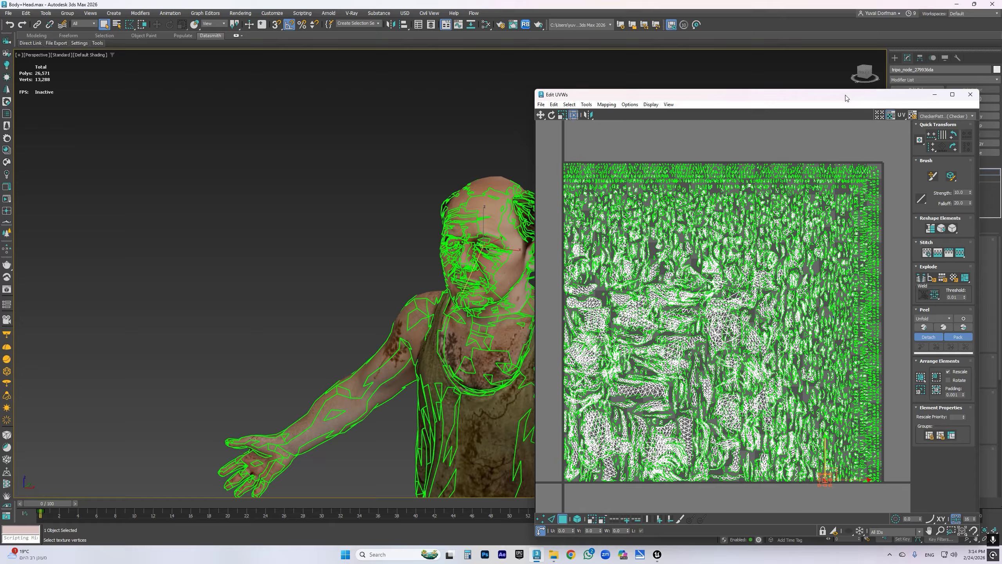
{"action": "left_click_drag", "start_coordinate": [845, 98], "coordinate": [675, 79]}
{"action": "scroll", "coordinate": [617, 158], "scroll_direction": "down", "scroll_amount": 4}
{"action": "middle_click_drag", "start_coordinate": [637, 168], "coordinate": [661, 242]}
{"action": "scroll", "coordinate": [614, 252], "scroll_direction": "up", "scroll_amount": 2}
{"action": "scroll", "coordinate": [655, 241], "scroll_direction": "up", "scroll_amount": 2}
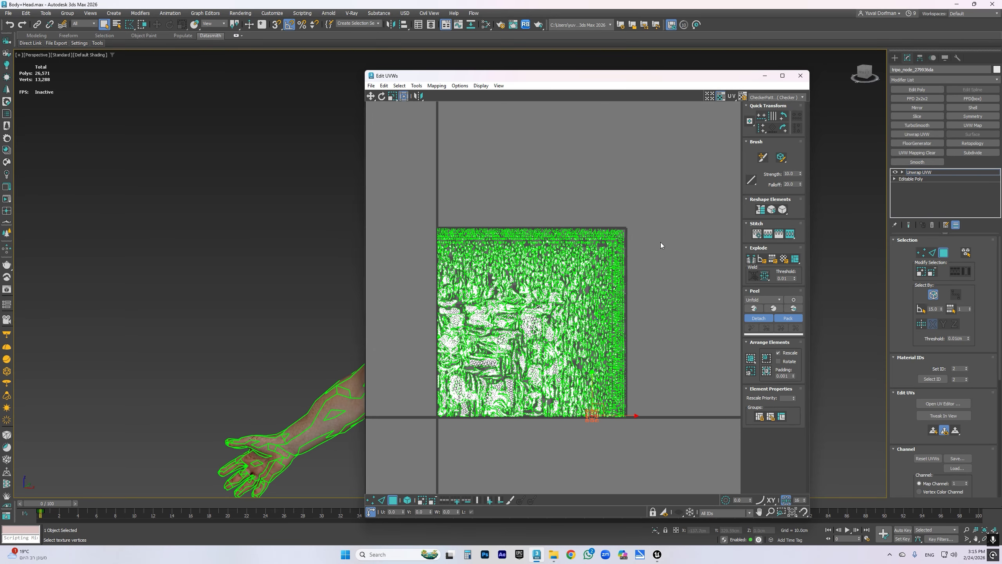
{"action": "left_click", "coordinate": [709, 96]}
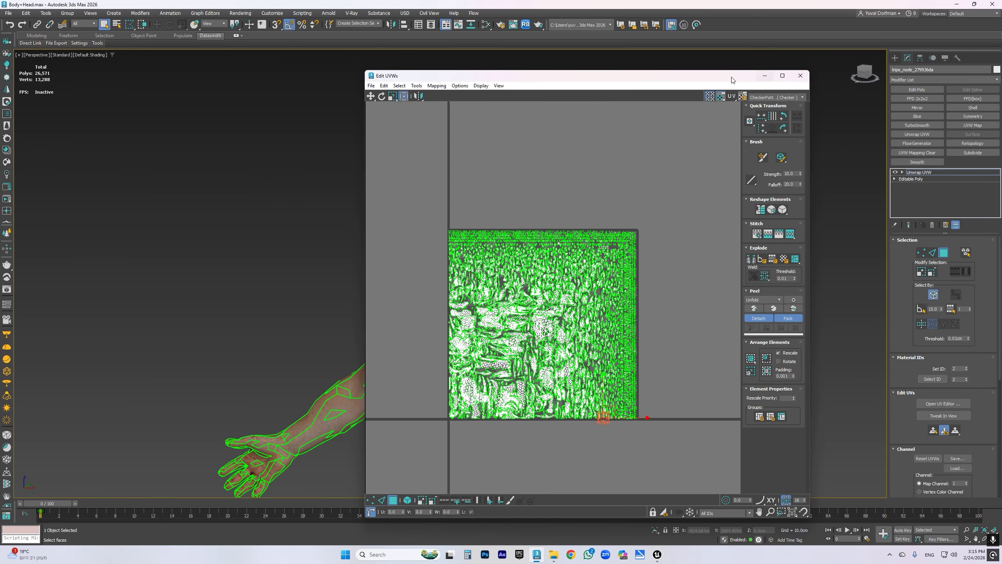
{"action": "left_click", "coordinate": [800, 76]}
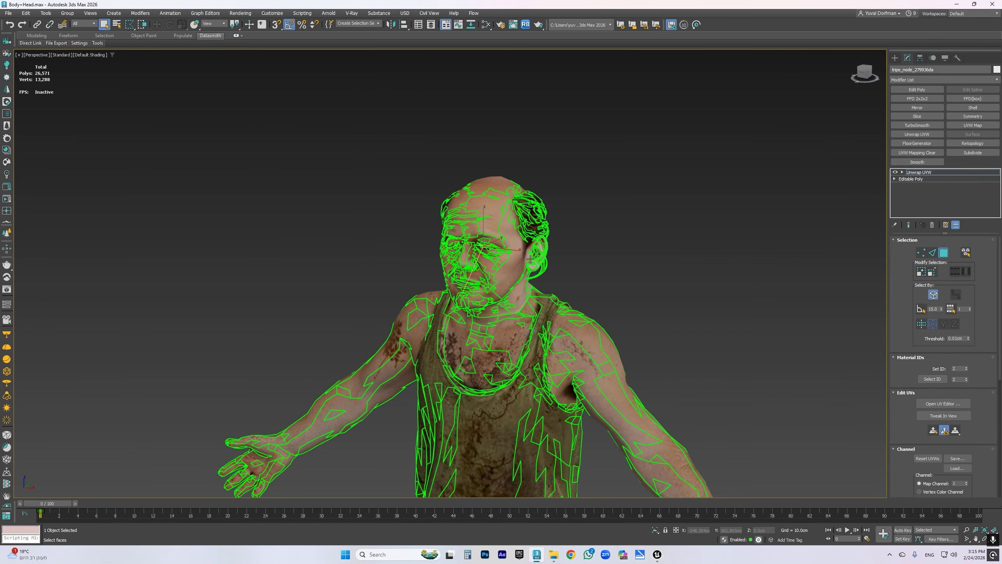
Select all head and neck polygons down to the neck seam in the Left view with edged faces shown.
{"action": "key", "text": "F4"}
{"action": "key", "text": "l"}
{"action": "scroll", "coordinate": [637, 363], "scroll_direction": "up", "scroll_amount": 3}
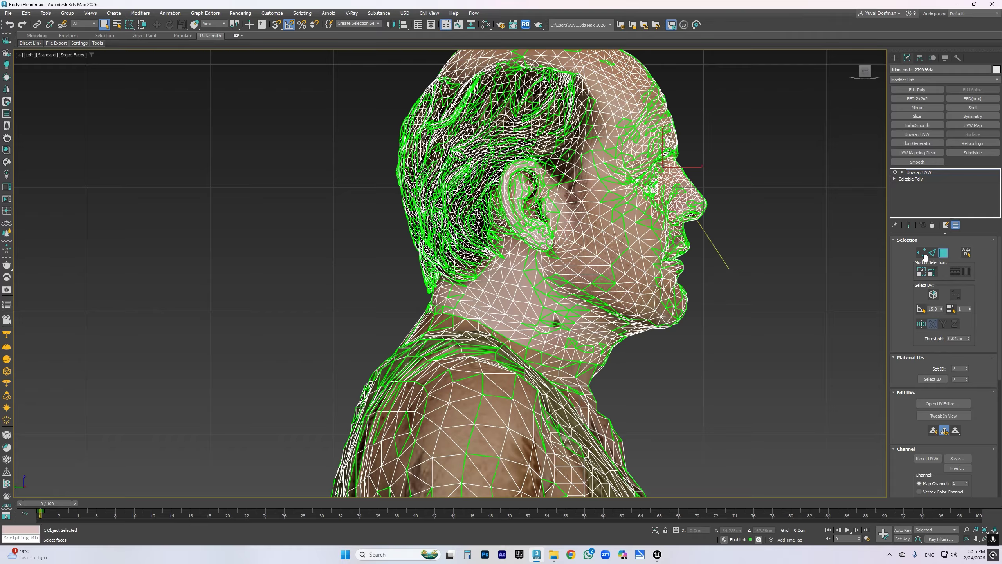
{"action": "left_click_drag", "start_coordinate": [565, 357], "coordinate": [421, 308]}
{"action": "mouse_move", "coordinate": [368, 215]}
{"action": "left_mouse_down"}
{"action": "mouse_move", "coordinate": [353, 106]}
{"action": "mouse_move", "coordinate": [405, 60]}
{"action": "mouse_move", "coordinate": [723, 94]}
{"action": "left_mouse_up"}
{"action": "left_click_drag", "start_coordinate": [643, 370], "coordinate": [616, 361]}
{"action": "middle_click_drag", "start_coordinate": [727, 188], "coordinate": [730, 293]}
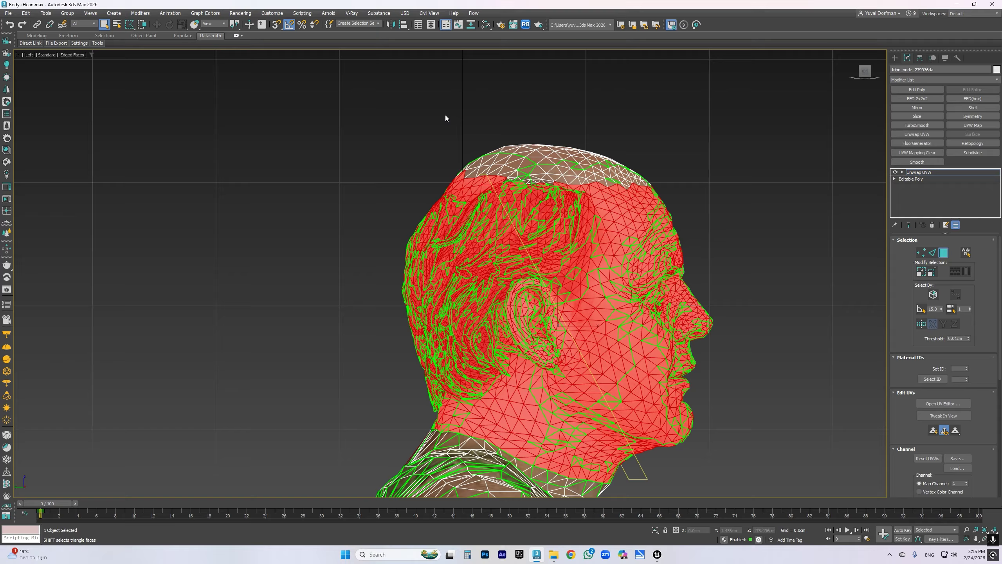
{"action": "mouse_move", "coordinate": [447, 109]}
{"action": "left_mouse_down", "text": "ctrl"}
{"action": "mouse_move", "coordinate": [418, 173]}
{"action": "mouse_move", "coordinate": [499, 221]}
{"action": "mouse_move", "coordinate": [748, 237]}
{"action": "mouse_move", "coordinate": [512, 94]}
{"action": "mouse_move", "coordinate": [447, 110]}
{"action": "left_mouse_up", "text": "ctrl"}
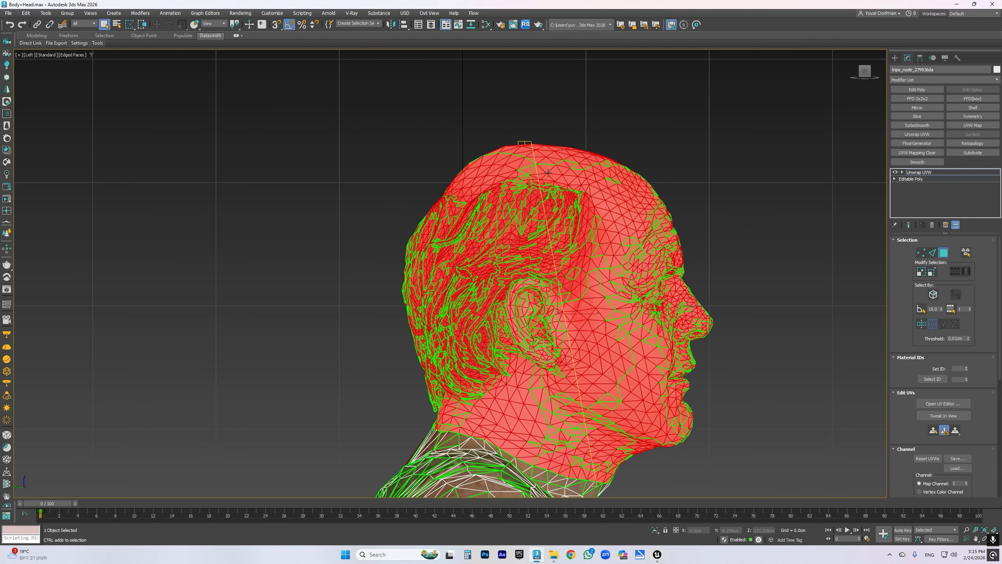
Check the head polygon selection around the face and neck in the Perspective view.
{"action": "key", "text": "p"}
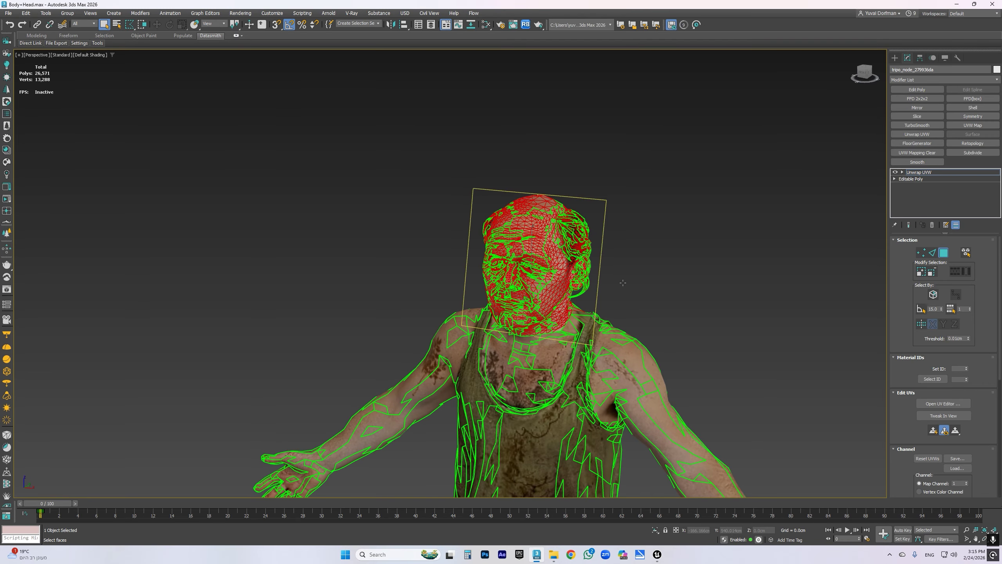
{"action": "scroll", "coordinate": [587, 309], "scroll_direction": "up", "scroll_amount": 10}
{"action": "scroll", "coordinate": [487, 348], "scroll_direction": "down", "scroll_amount": 6}
{"action": "middle_click_drag", "start_coordinate": [377, 384], "coordinate": [410, 361]}
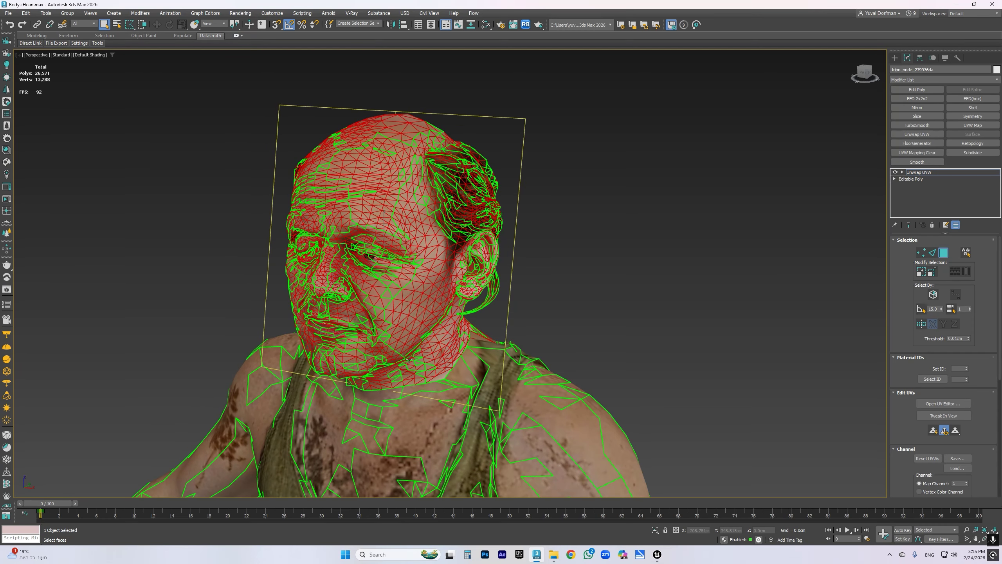
Add the missed polygons along the side of the neck seam to the head selection, with edged faces shown.
{"action": "left_click", "coordinate": [412, 361]}
{"action": "scroll", "coordinate": [436, 379], "scroll_direction": "up", "scroll_amount": 3}
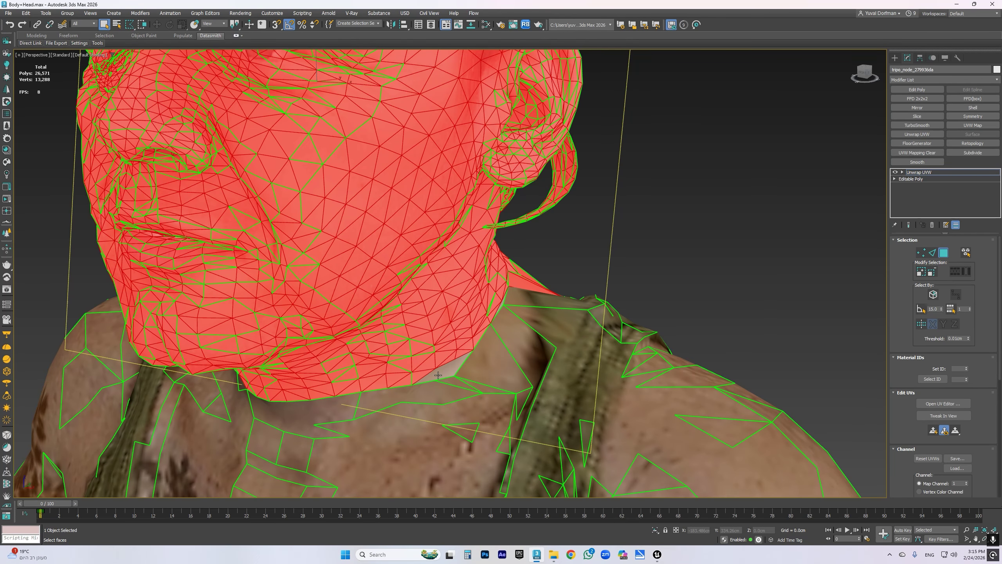
{"action": "key", "text": "F4"}
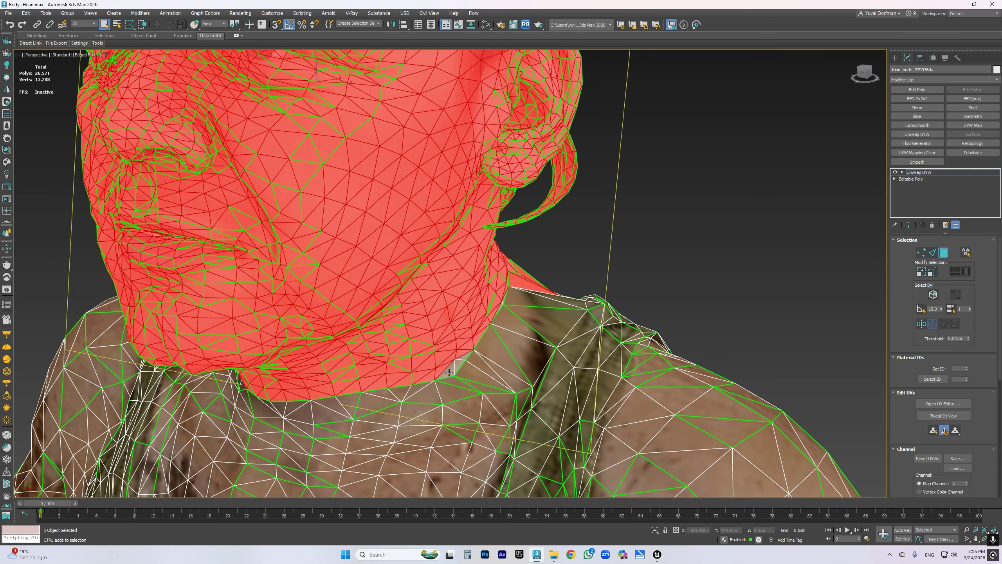
{"action": "left_click", "coordinate": [460, 363], "text": "ctrl"}
{"action": "middle_click_drag", "start_coordinate": [462, 359], "coordinate": [464, 341], "text": "alt"}
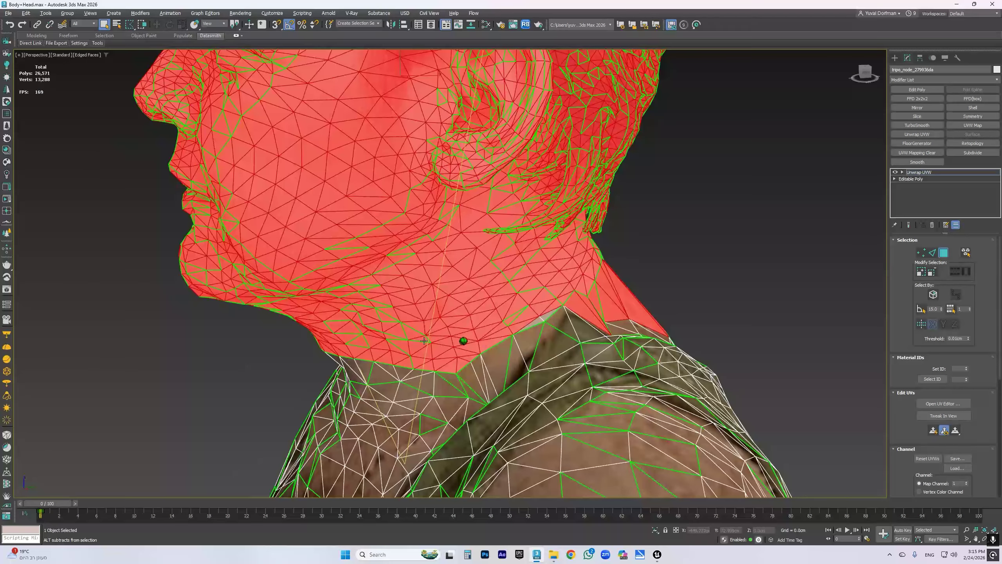
{"action": "scroll", "coordinate": [464, 342], "scroll_direction": "up", "scroll_amount": 4}
{"action": "left_click", "coordinate": [579, 314], "text": "ctrl"}
Remove the polygons below the seam at the back of the neck from the head selection.
{"action": "middle_click_drag", "start_coordinate": [570, 311], "coordinate": [589, 313], "text": "alt"}
{"action": "left_click", "coordinate": [615, 306], "text": "alt"}
{"action": "left_click", "coordinate": [647, 320], "text": "alt"}
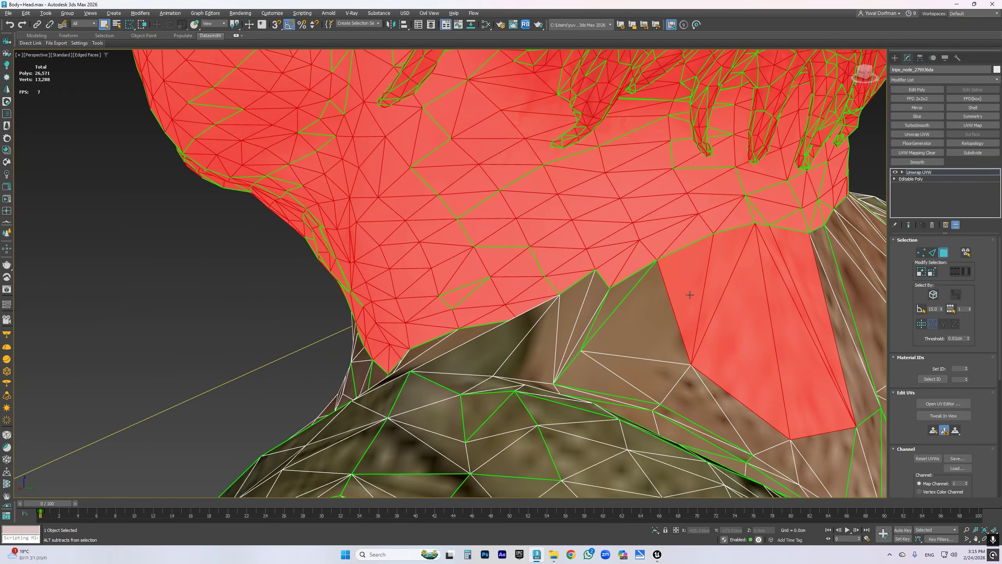
{"action": "left_click", "coordinate": [708, 296], "text": "alt"}
{"action": "left_click", "coordinate": [737, 331], "text": "alt"}
{"action": "left_click", "coordinate": [786, 299], "text": "alt"}
{"action": "left_click", "coordinate": [803, 289], "text": "alt"}
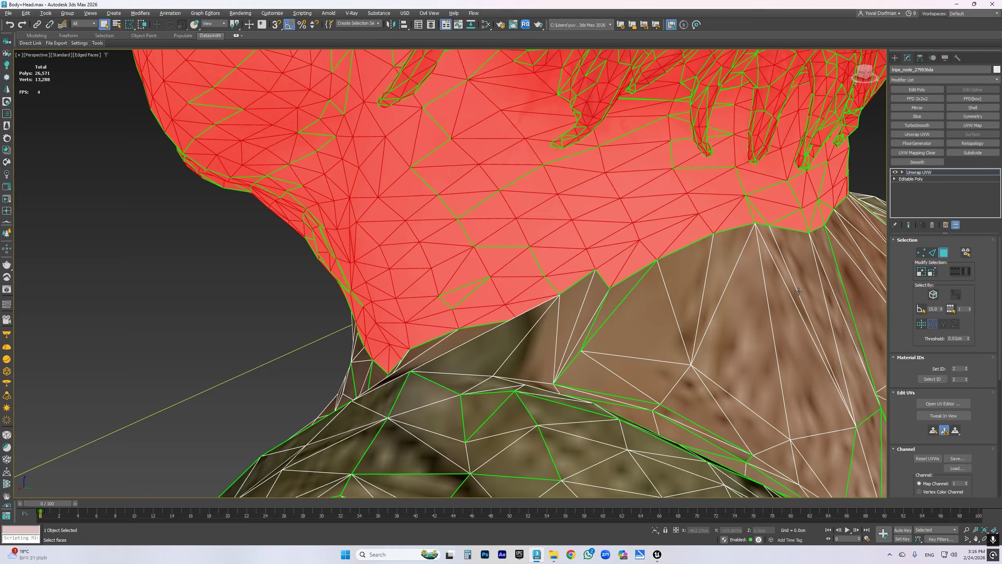
{"action": "middle_click_drag", "start_coordinate": [799, 291], "coordinate": [482, 316], "text": "alt"}
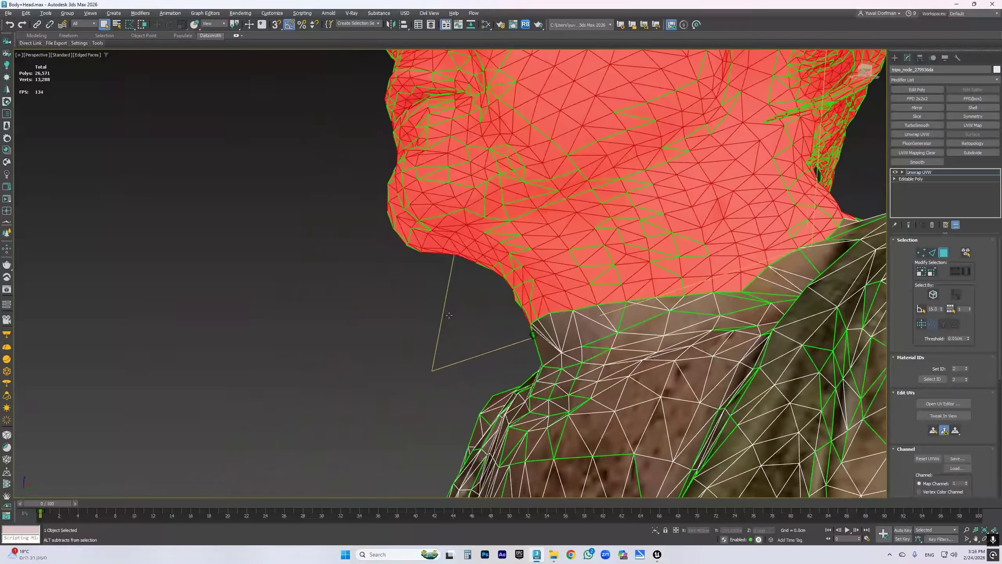
Check the head selection along the whole neck seam and turn off the shading of selected faces.
{"action": "scroll", "coordinate": [520, 310], "scroll_direction": "down", "scroll_amount": 8}
{"action": "scroll", "coordinate": [520, 310], "scroll_direction": "up", "scroll_amount": 10}
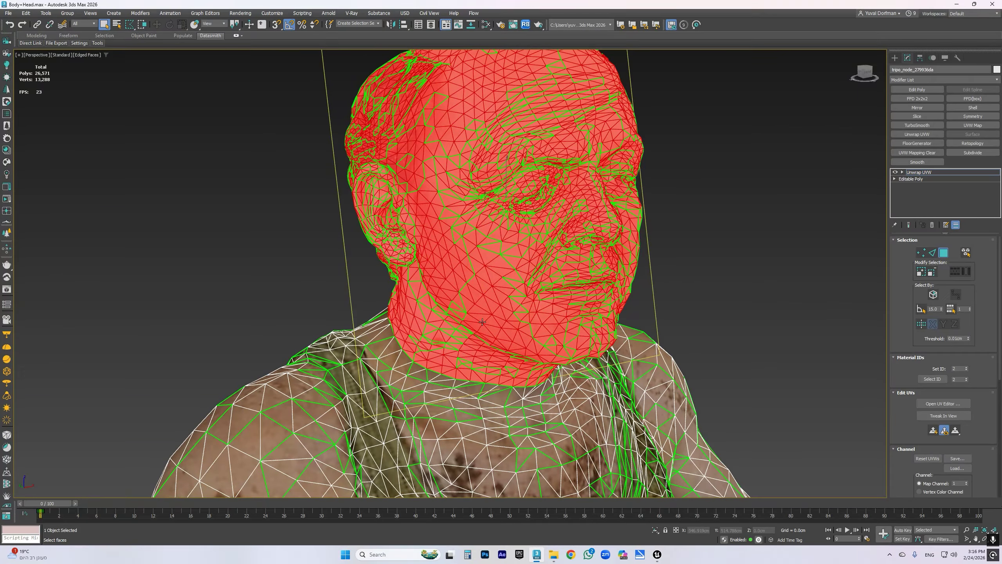
{"action": "middle_click_drag", "start_coordinate": [672, 342], "coordinate": [674, 354], "text": "alt"}
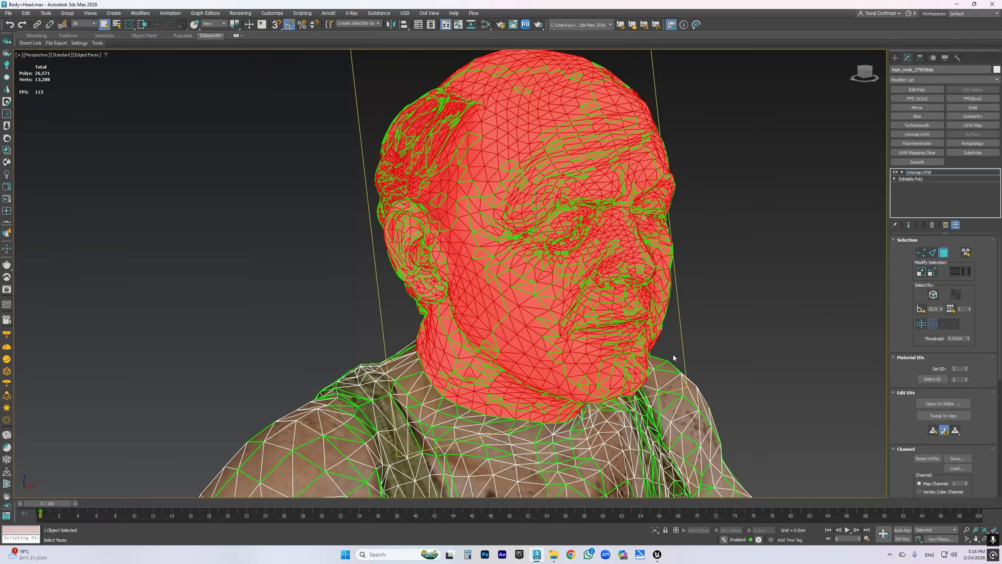
{"action": "key", "text": "F2"}
{"action": "scroll", "coordinate": [555, 281], "scroll_direction": "up", "scroll_amount": 4}
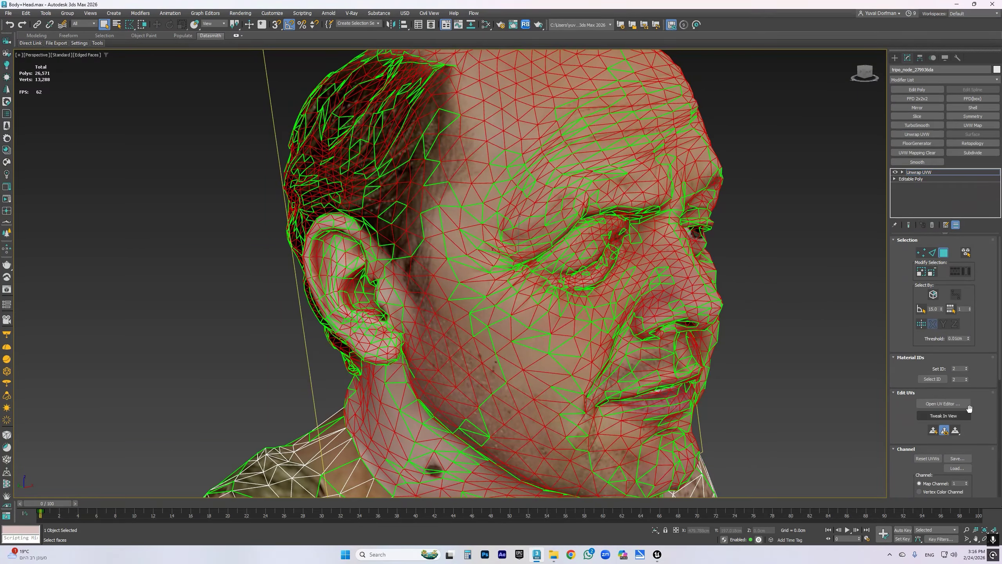
Open the UV editor at full size and move the selected head UVs along U into the neighbouring tile.
{"action": "left_click", "coordinate": [942, 404]}
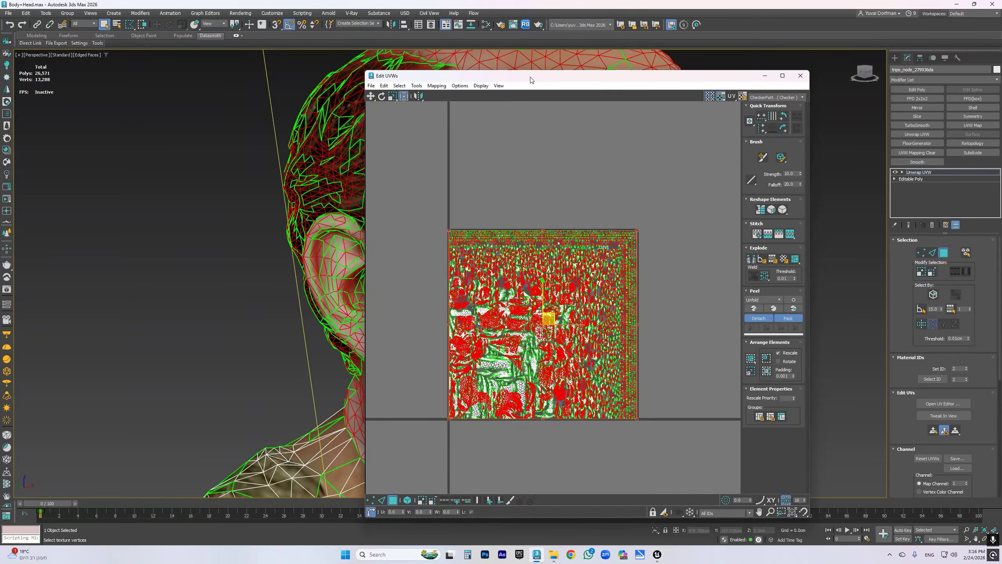
{"action": "double_click", "coordinate": [530, 76]}
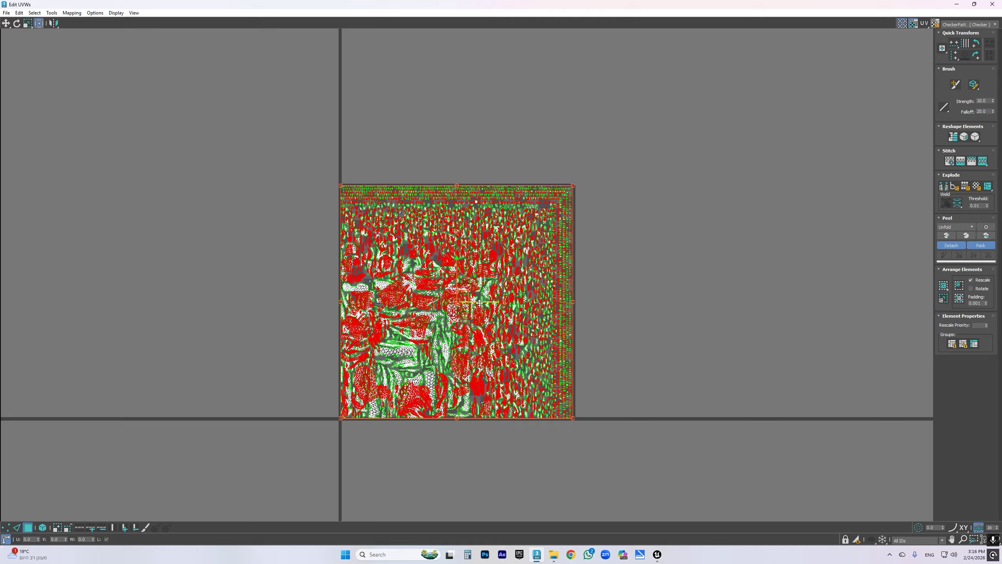
{"action": "left_click_drag", "start_coordinate": [489, 302], "coordinate": [712, 306]}
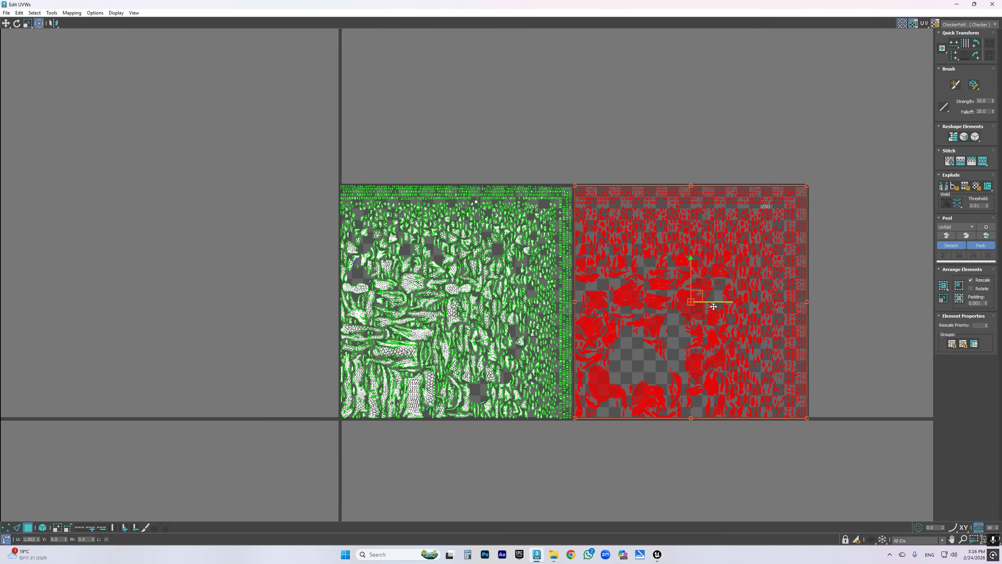
Fine-tune the head UVs' horizontal position at the border of the second tile, and close the UV editor.
{"action": "scroll", "coordinate": [645, 276], "scroll_direction": "up", "scroll_amount": 5}
{"action": "middle_click_drag", "start_coordinate": [485, 236], "coordinate": [483, 379]}
{"action": "left_click_drag", "start_coordinate": [153, 108], "coordinate": [148, 161]}
{"action": "scroll", "coordinate": [226, 228], "scroll_direction": "up", "scroll_amount": 2}
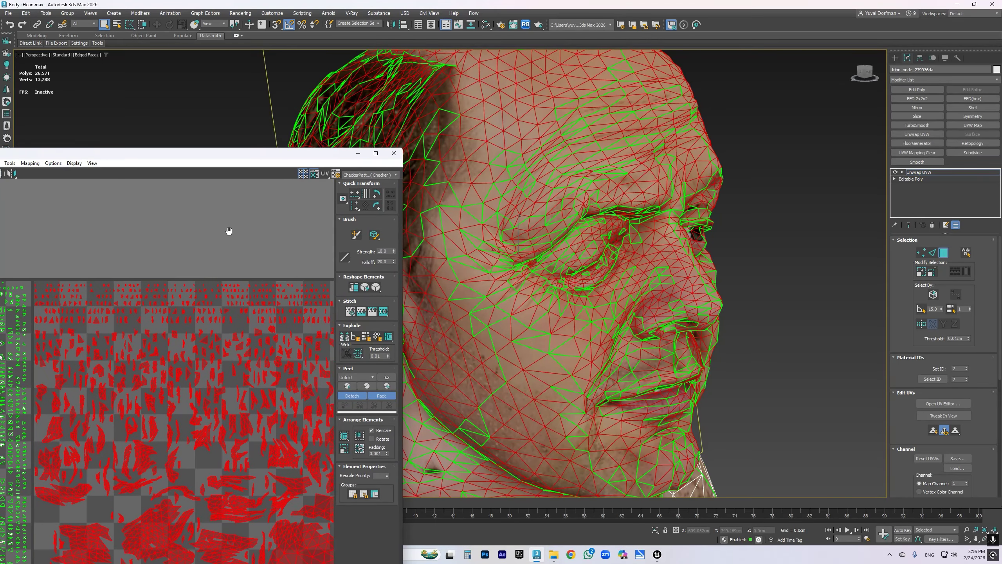
{"action": "mouse_move", "coordinate": [306, 472]}
{"action": "left_mouse_down"}
{"action": "mouse_move", "coordinate": [279, 473]}
{"action": "mouse_move", "coordinate": [311, 473]}
{"action": "left_mouse_up"}
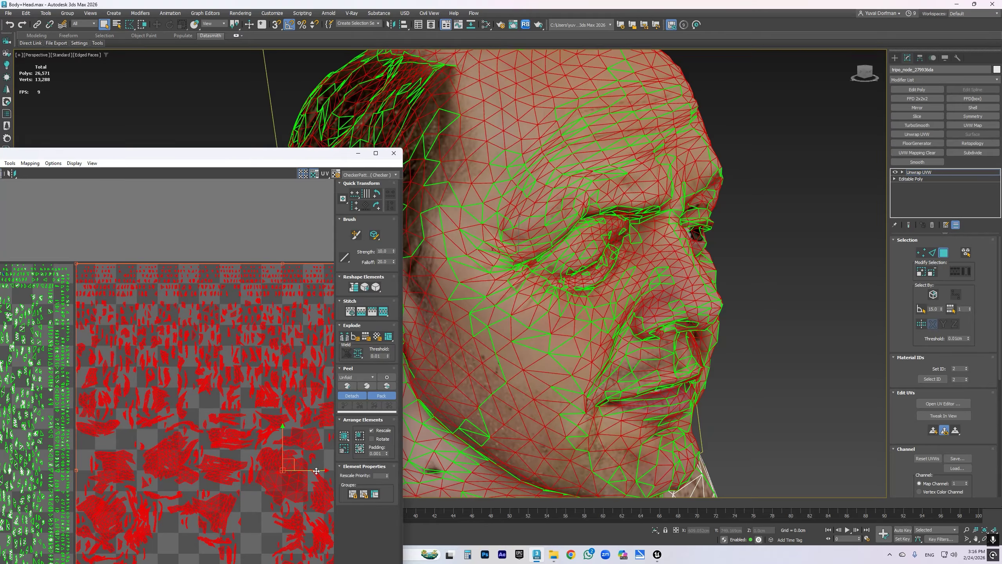
{"action": "scroll", "coordinate": [144, 243], "scroll_direction": "up", "scroll_amount": 5}
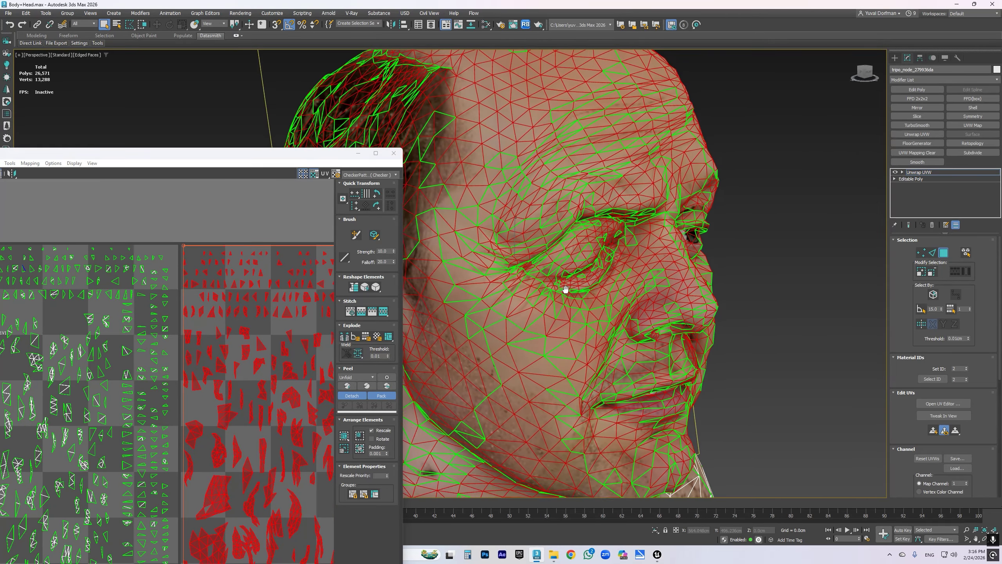
{"action": "scroll", "coordinate": [235, 230], "scroll_direction": "down", "scroll_amount": 5}
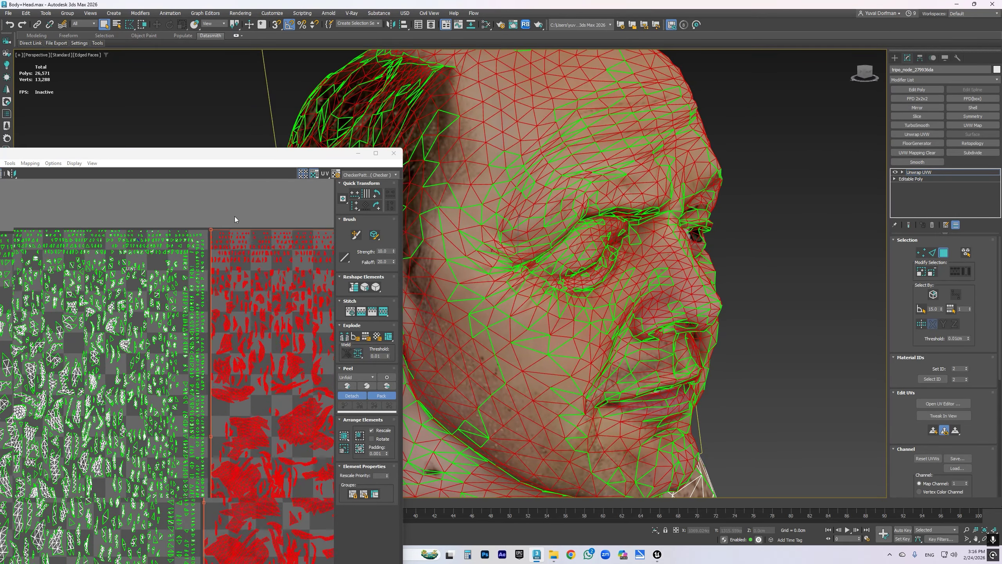
{"action": "scroll", "coordinate": [226, 226], "scroll_direction": "down", "scroll_amount": 3}
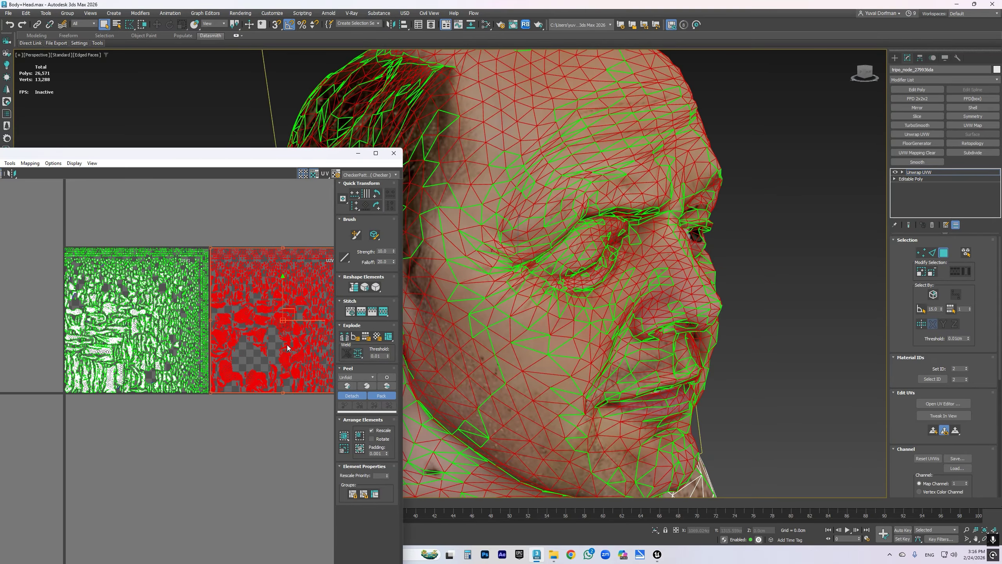
{"action": "left_click", "coordinate": [394, 152]}
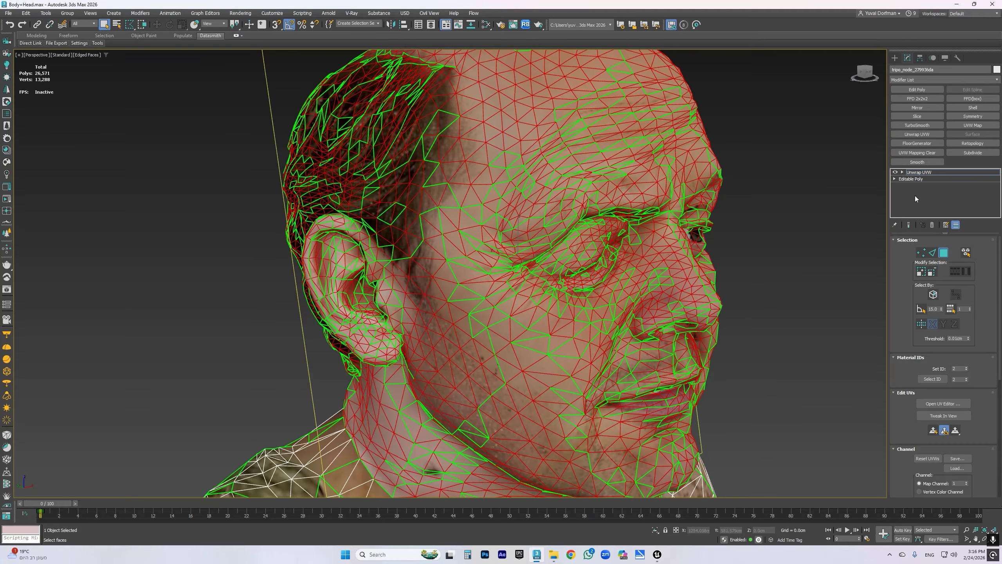
Deselect the character, hide edged faces and examine the texture on the face and around the eyes.
{"action": "left_click", "coordinate": [922, 175]}
{"action": "left_click", "coordinate": [802, 267]}
{"action": "mouse_move", "coordinate": [540, 335]}
{"action": "middle_mouse_down"}
{"action": "mouse_move", "coordinate": [515, 354]}
{"action": "mouse_move", "coordinate": [467, 340]}
{"action": "mouse_move", "coordinate": [533, 345]}
{"action": "middle_mouse_up"}
{"action": "key", "text": "F4"}
{"action": "scroll", "coordinate": [527, 341], "scroll_direction": "down", "scroll_amount": 3}
{"action": "scroll", "coordinate": [490, 345], "scroll_direction": "down", "scroll_amount": 3}
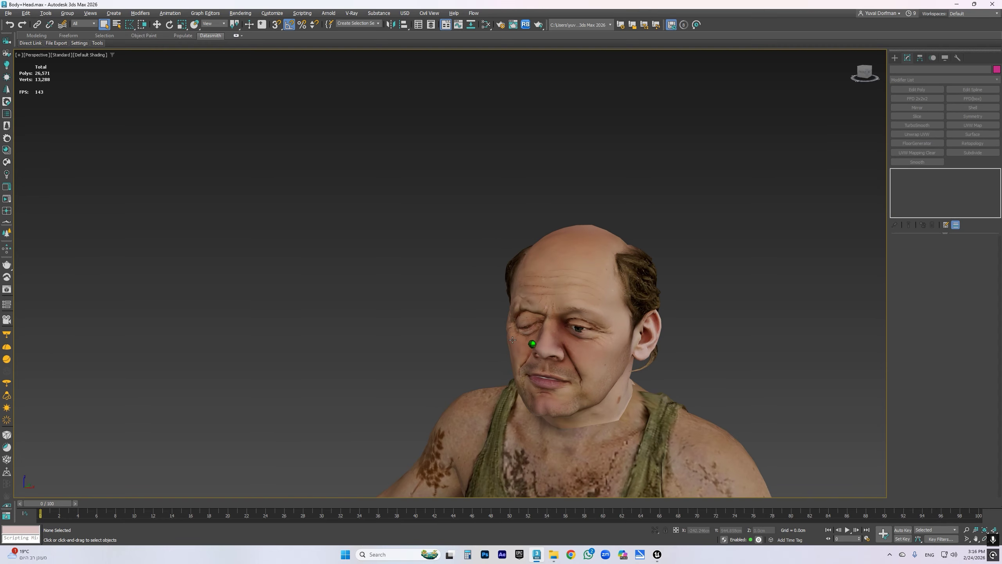
{"action": "scroll", "coordinate": [572, 337], "scroll_direction": "up", "scroll_amount": 5}
{"action": "scroll", "coordinate": [614, 325], "scroll_direction": "up", "scroll_amount": 5}
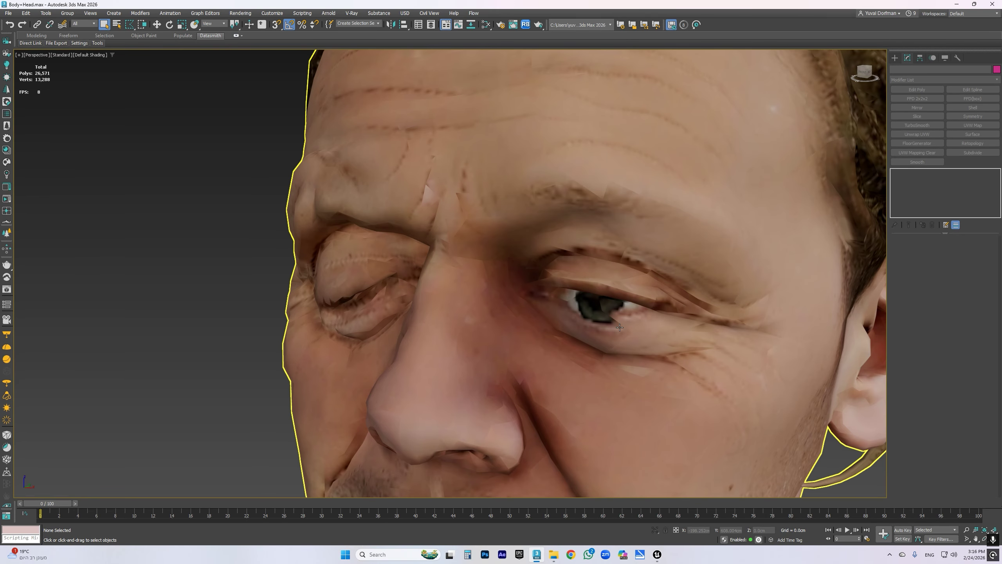
{"action": "scroll", "coordinate": [635, 333], "scroll_direction": "down", "scroll_amount": 3}
Reselect the character, reopen its UV editor and switch to polygon mode with element selection for the head UVs.
{"action": "left_click", "coordinate": [636, 333]}
{"action": "left_click", "coordinate": [943, 404]}
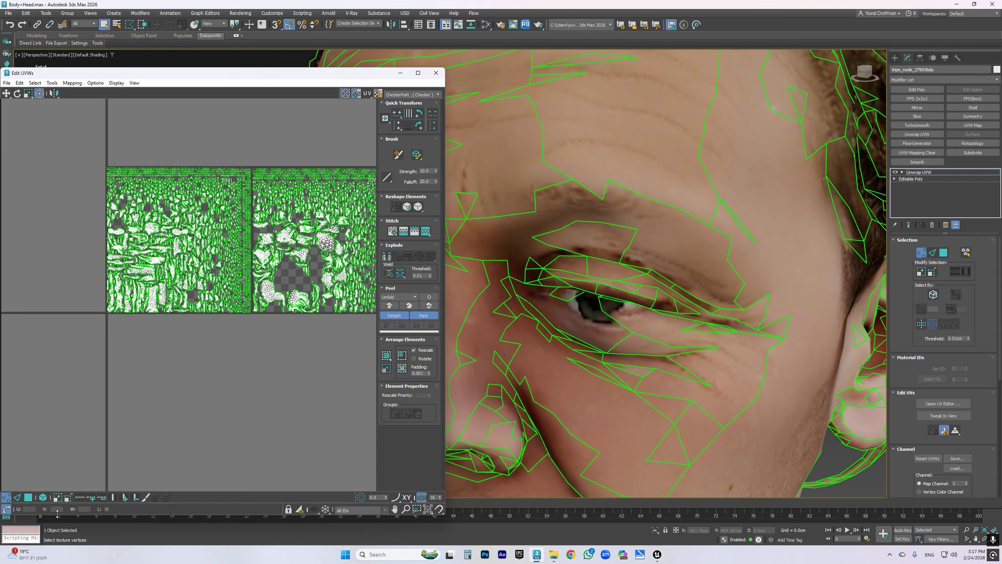
{"action": "left_click", "coordinate": [43, 498]}
{"action": "left_click", "coordinate": [29, 498]}
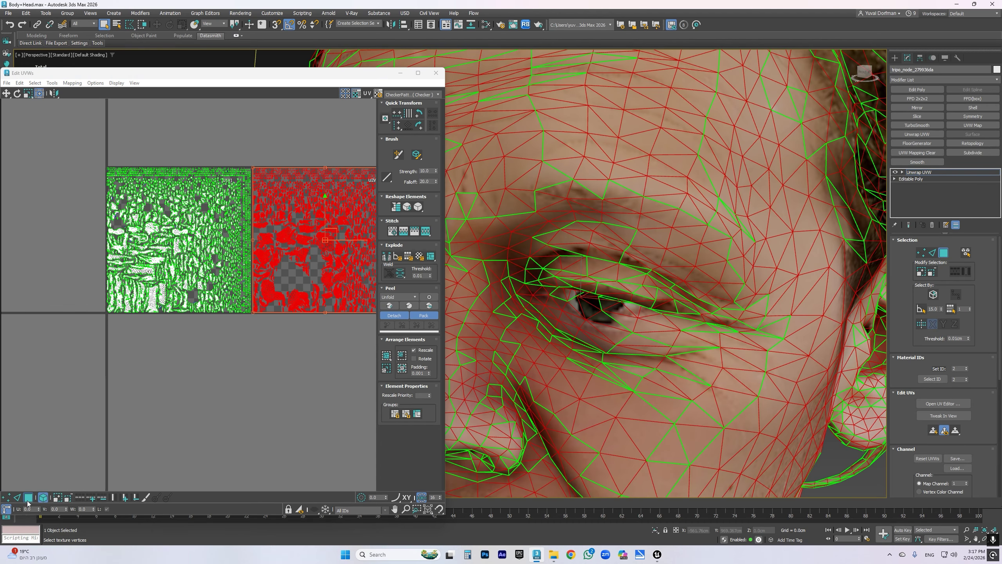
Nudge the head UVs along U at high zoom until the texture around the eye lines up.
{"action": "middle_click_drag", "start_coordinate": [289, 277], "coordinate": [255, 315]}
{"action": "scroll", "coordinate": [278, 288], "scroll_direction": "up", "scroll_amount": 3}
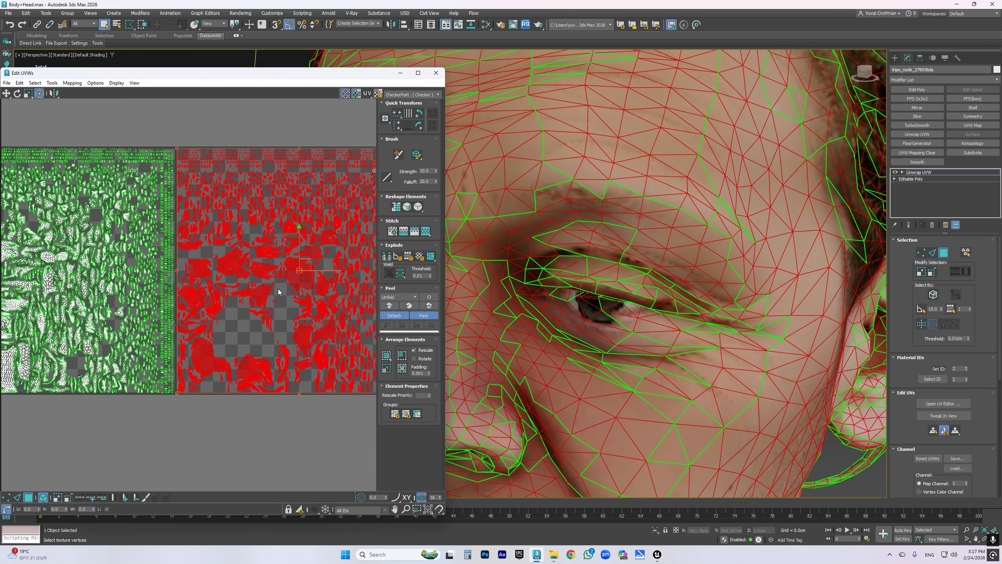
{"action": "left_click_drag", "start_coordinate": [322, 272], "coordinate": [322, 272]}
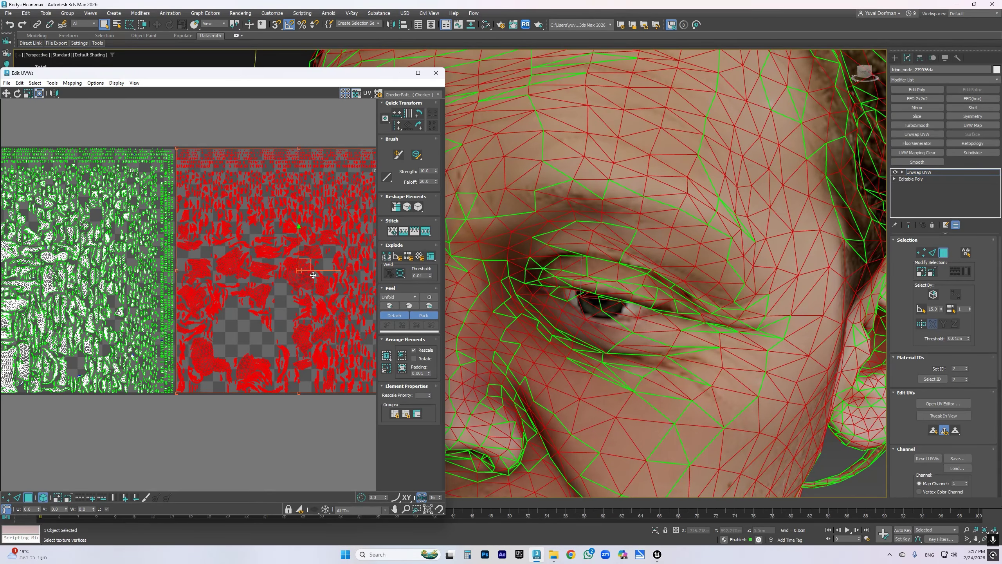
{"action": "scroll", "coordinate": [312, 270], "scroll_direction": "up", "scroll_amount": 2}
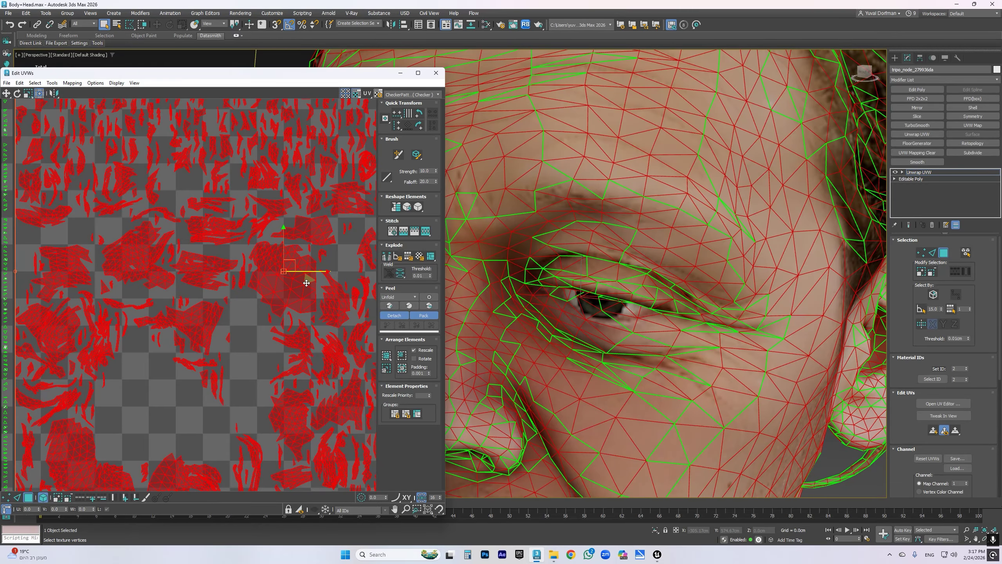
{"action": "scroll", "coordinate": [291, 265], "scroll_direction": "up", "scroll_amount": 6}
{"action": "left_click_drag", "start_coordinate": [202, 270], "coordinate": [976, 233]}
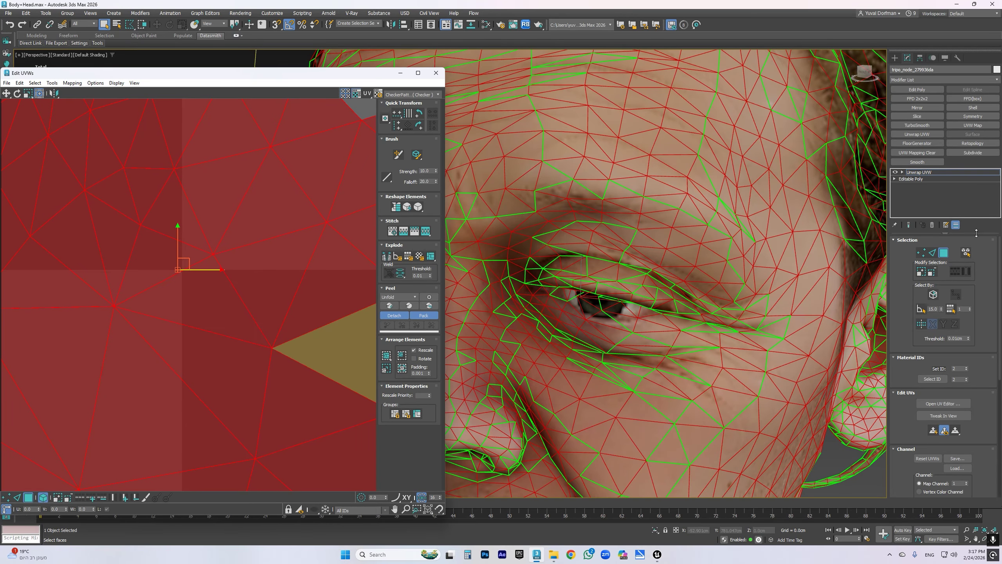
Toggle the Unwrap UVW modifier off and on to compare the eye texture with the original.
{"action": "left_click", "coordinate": [895, 173]}
{"action": "left_click", "coordinate": [895, 173]}
{"action": "left_click", "coordinate": [895, 172]}
{"action": "left_click", "coordinate": [895, 172]}
{"action": "left_click", "coordinate": [895, 173]}
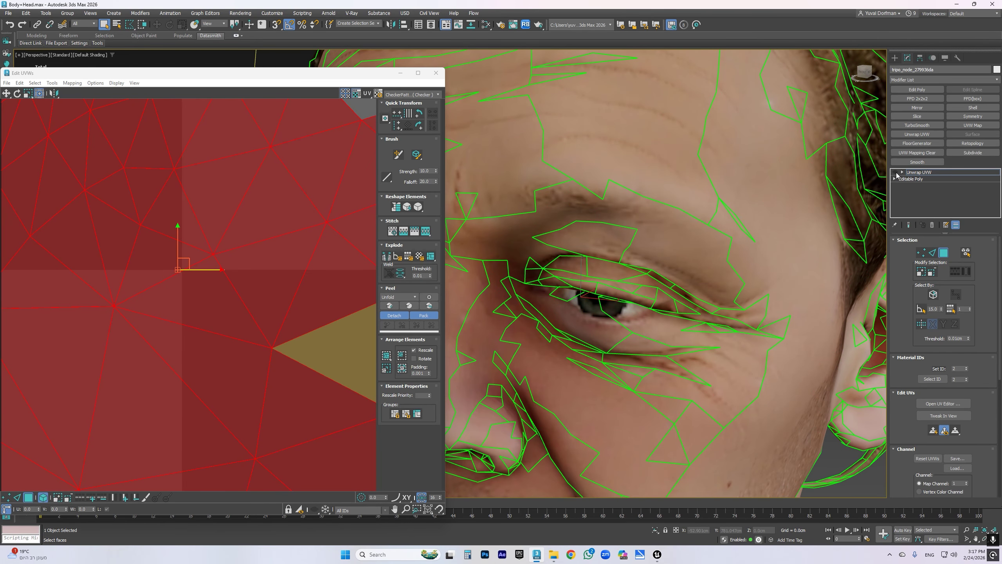
{"action": "left_click", "coordinate": [895, 173]}
{"action": "left_click", "coordinate": [896, 172]}
{"action": "left_click", "coordinate": [896, 173]}
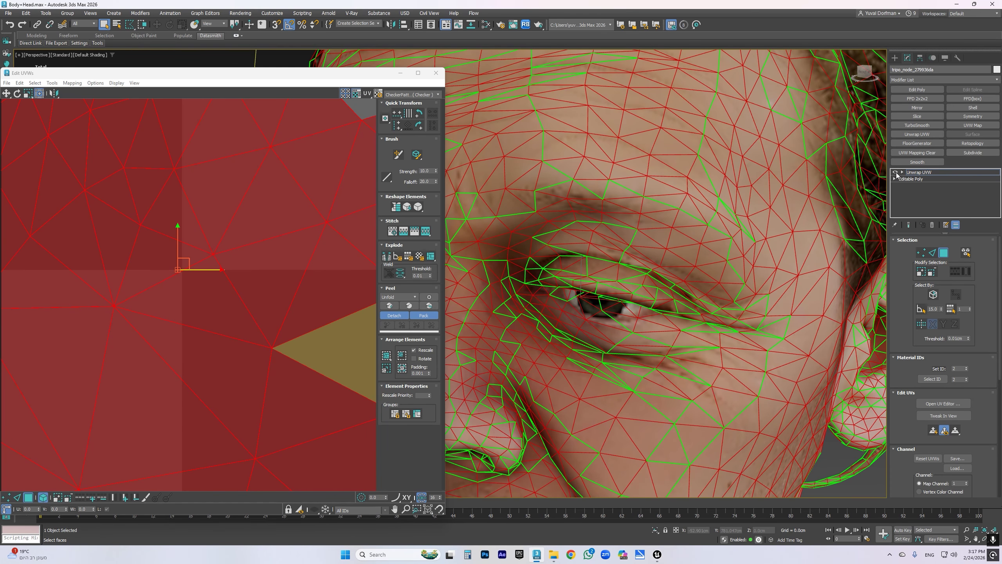
{"action": "left_click", "coordinate": [895, 172]}
{"action": "left_click", "coordinate": [895, 173]}
Try shifting the head UVs slightly along negative U and compare the texture with Unwrap UVW off and on.
{"action": "left_click_drag", "start_coordinate": [212, 272], "coordinate": [182, 275]}
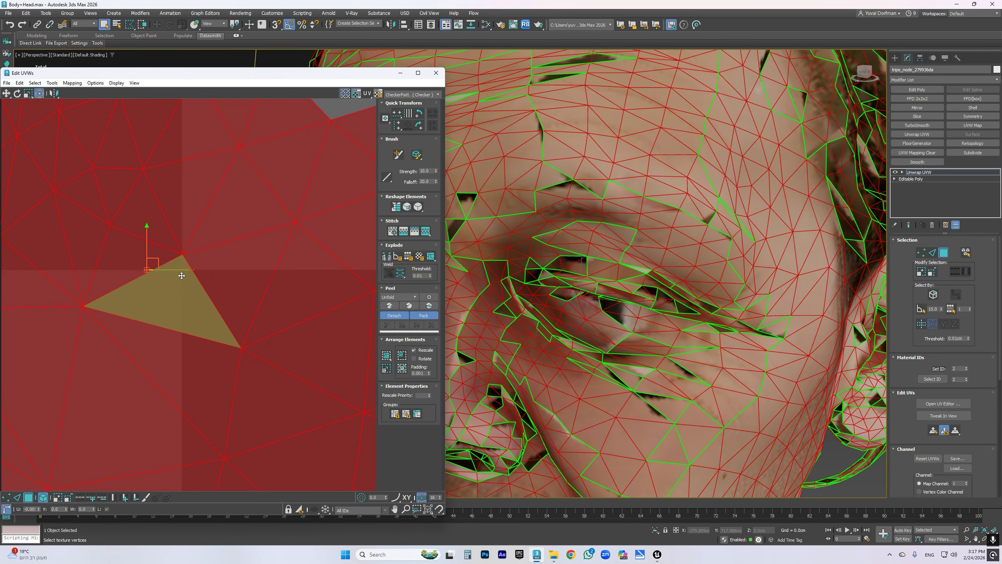
{"action": "left_click", "coordinate": [895, 173]}
{"action": "left_click", "coordinate": [896, 172]}
{"action": "left_click", "coordinate": [895, 173]}
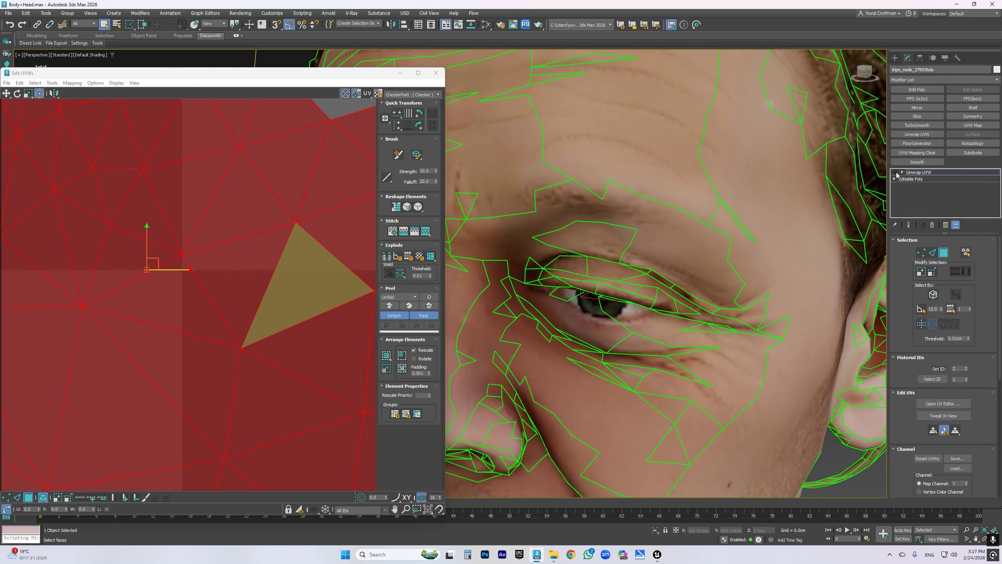
{"action": "left_click", "coordinate": [895, 172]}
{"action": "left_click", "coordinate": [895, 173]}
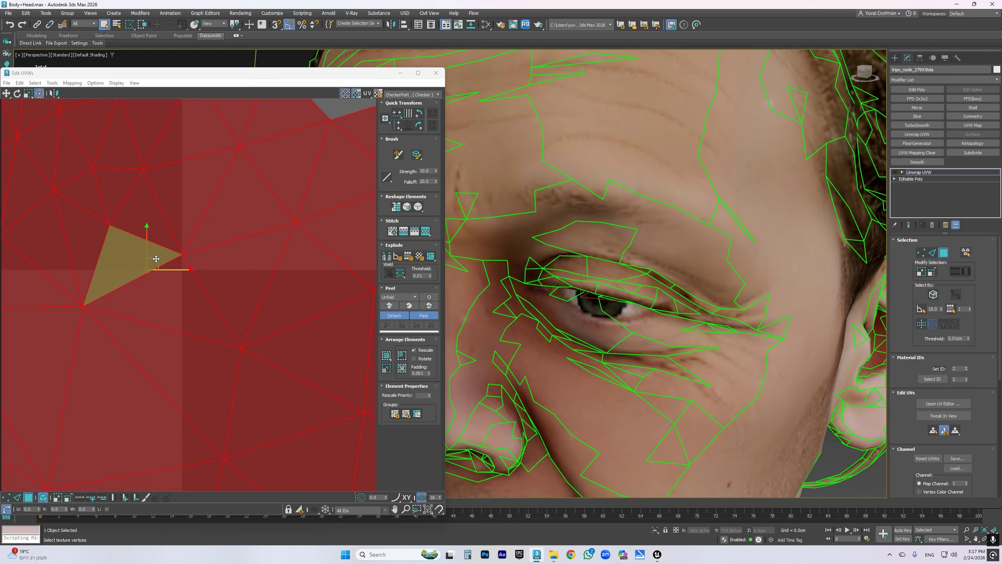
{"action": "left_click", "coordinate": [895, 173]}
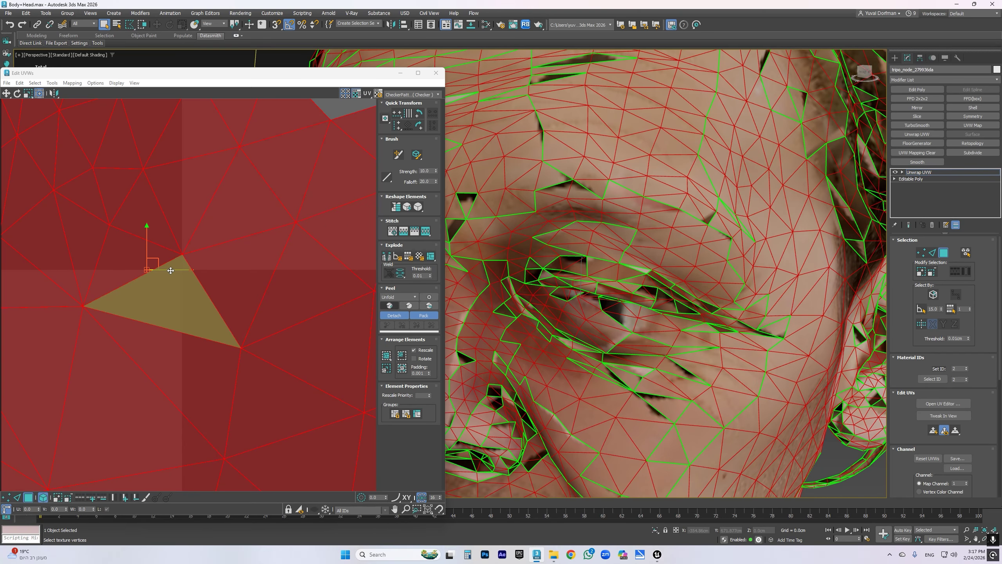
Shift the head UVs back along positive U to match the original face texture, comparing with Unwrap UVW toggled.
{"action": "left_click_drag", "start_coordinate": [181, 270], "coordinate": [209, 271]}
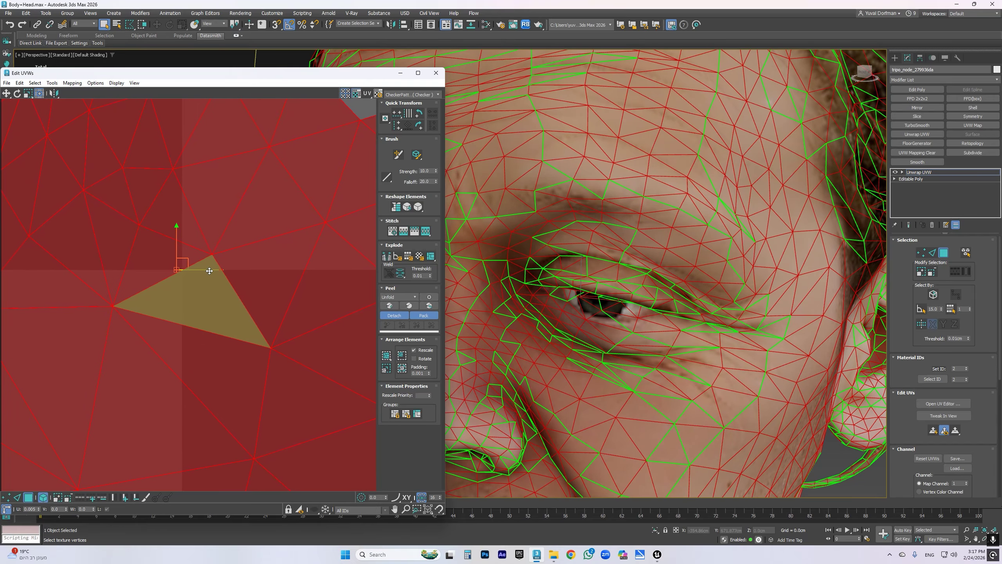
{"action": "left_click", "coordinate": [896, 173]}
{"action": "left_click", "coordinate": [896, 173]}
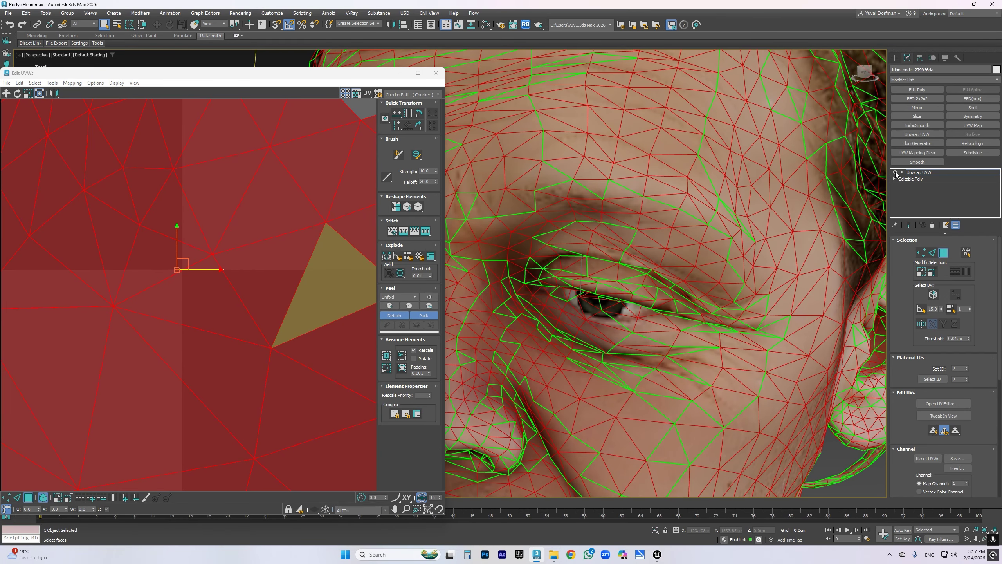
{"action": "left_click", "coordinate": [895, 172]}
{"action": "left_click", "coordinate": [895, 172]}
{"action": "scroll", "coordinate": [252, 206], "scroll_direction": "down", "scroll_amount": 15}
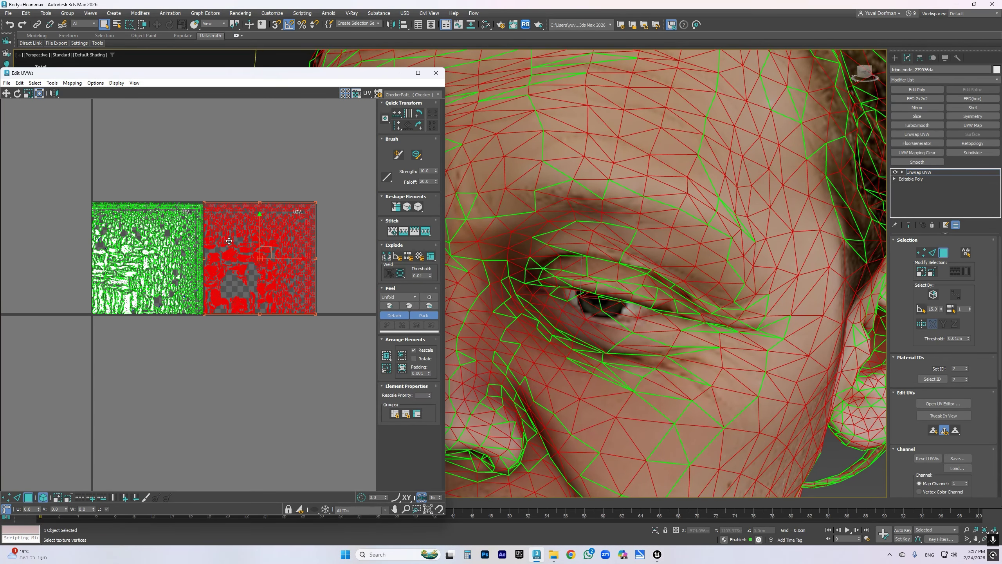
Close the UV editor, deselect the character and inspect the textured head and neck from several angles.
{"action": "left_click", "coordinate": [436, 73]}
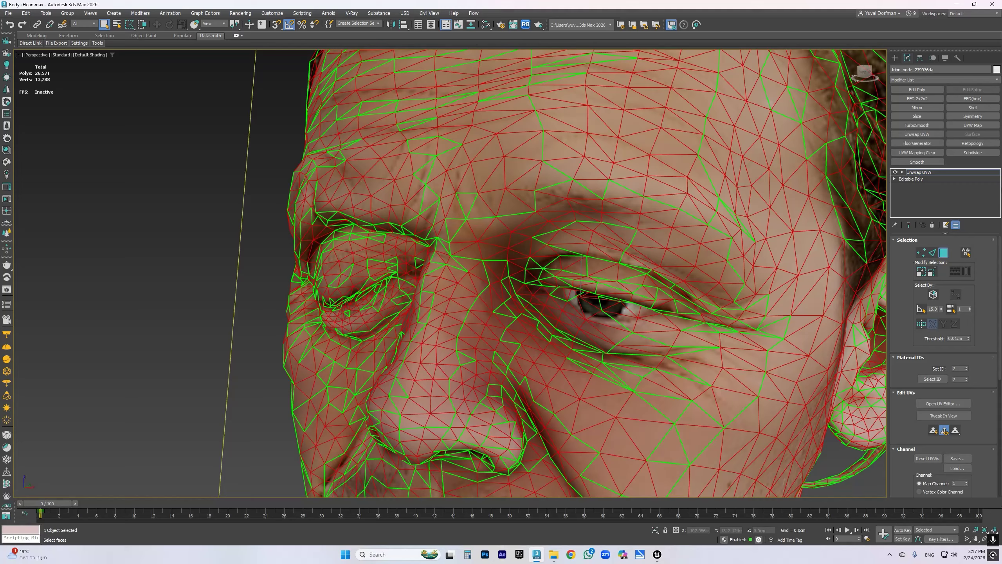
{"action": "left_click", "coordinate": [938, 172]}
{"action": "left_click", "coordinate": [205, 252]}
{"action": "scroll", "coordinate": [469, 312], "scroll_direction": "down", "scroll_amount": 10}
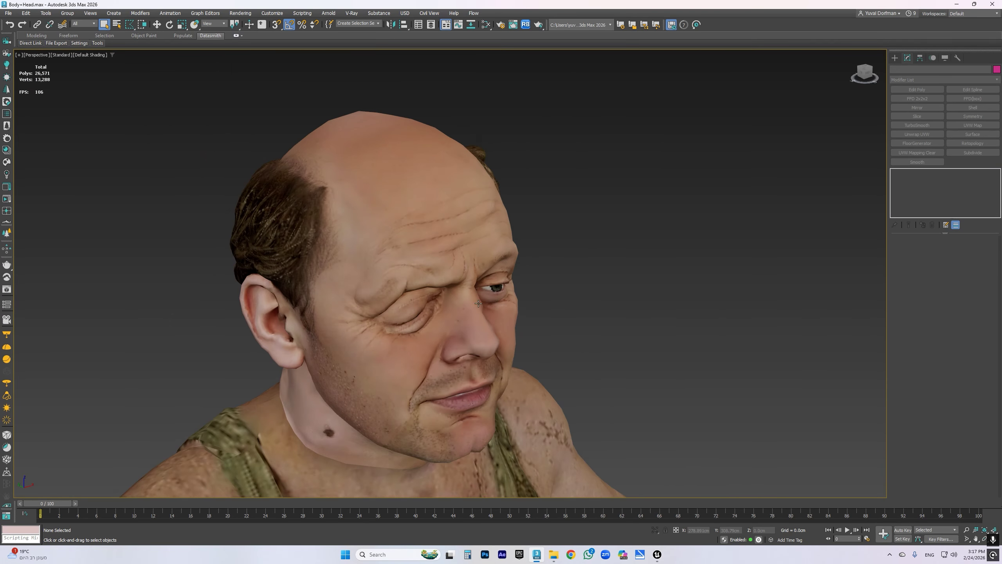
{"action": "scroll", "coordinate": [460, 350], "scroll_direction": "up", "scroll_amount": 3}
{"action": "middle_click_drag", "start_coordinate": [460, 350], "coordinate": [480, 313], "text": "alt"}
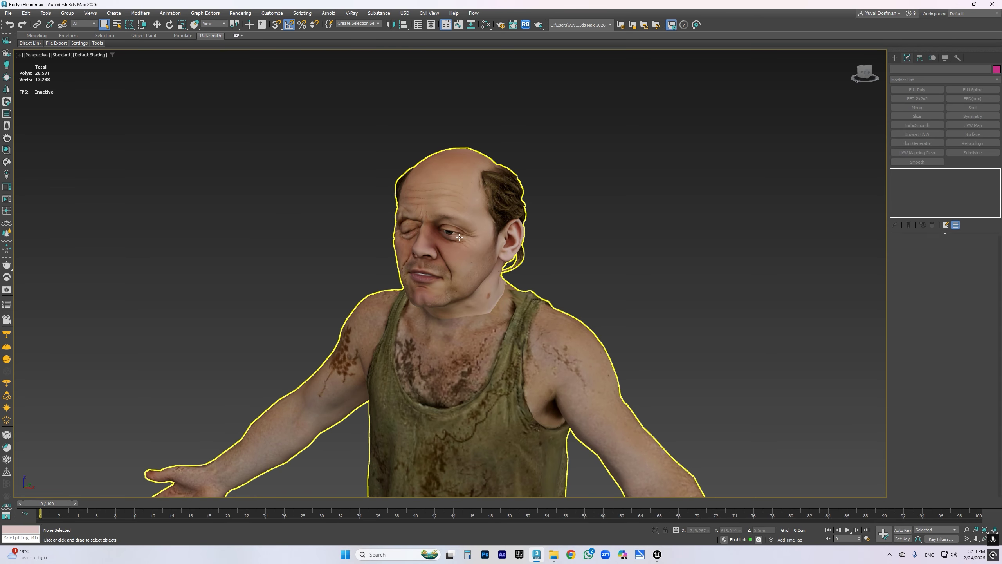
Select the character and add a new Physical Material to an empty area of the Slate Material Editor graph.
{"action": "left_click", "coordinate": [492, 295]}
{"action": "key", "text": "m"}
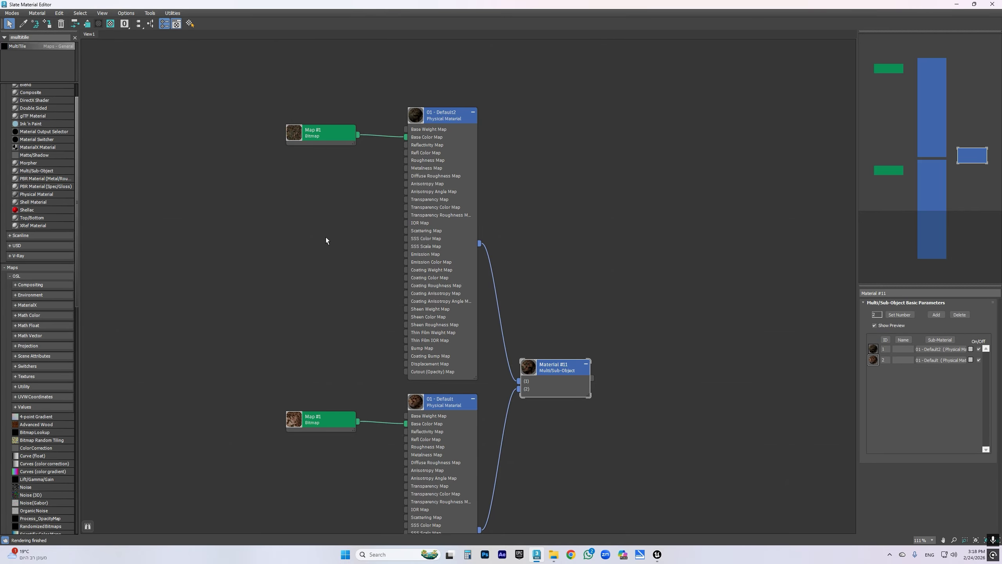
{"action": "middle_click_drag", "start_coordinate": [326, 240], "coordinate": [378, 394]}
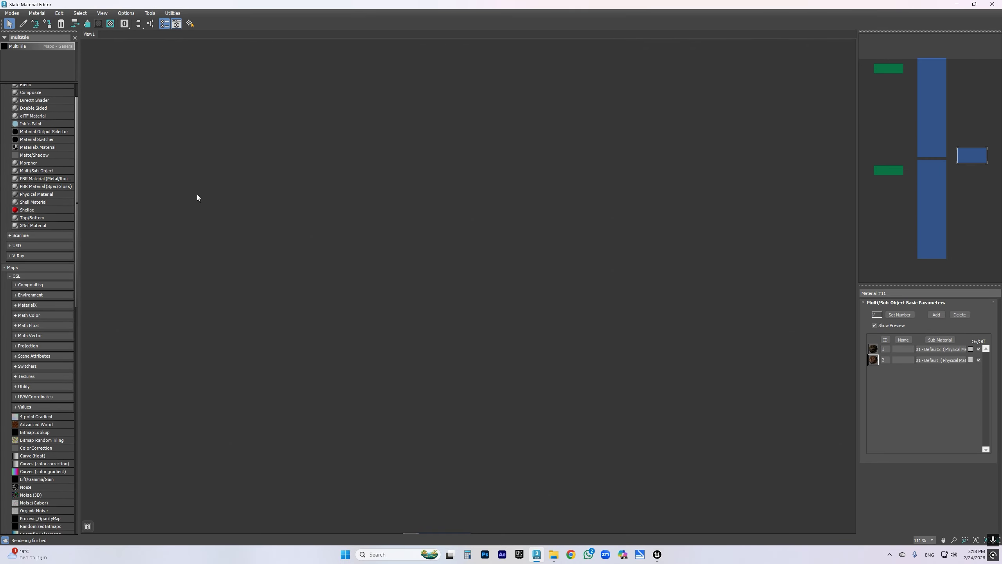
{"action": "left_click_drag", "start_coordinate": [34, 195], "coordinate": [303, 230]}
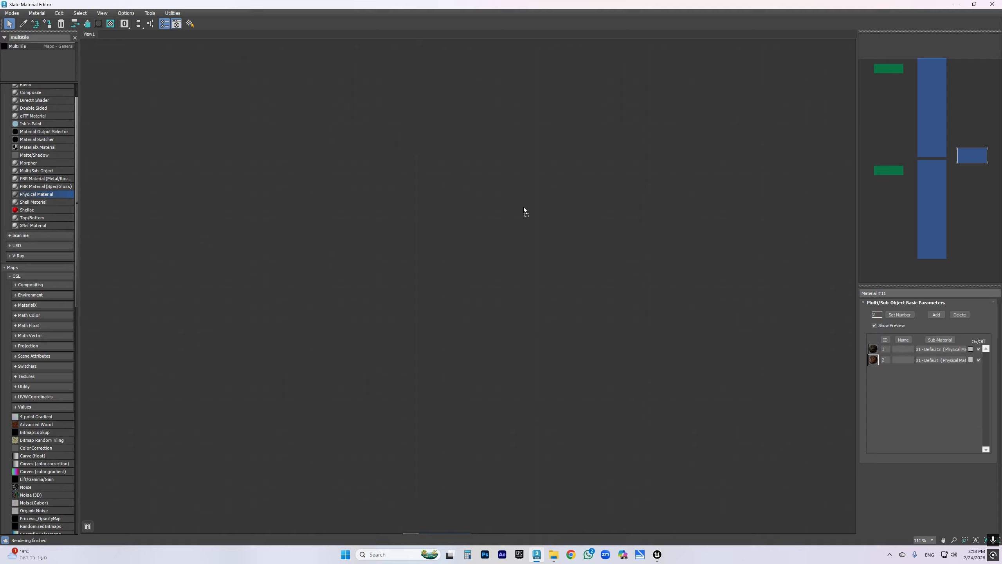
{"action": "left_click_drag", "start_coordinate": [524, 207], "coordinate": [523, 207]}
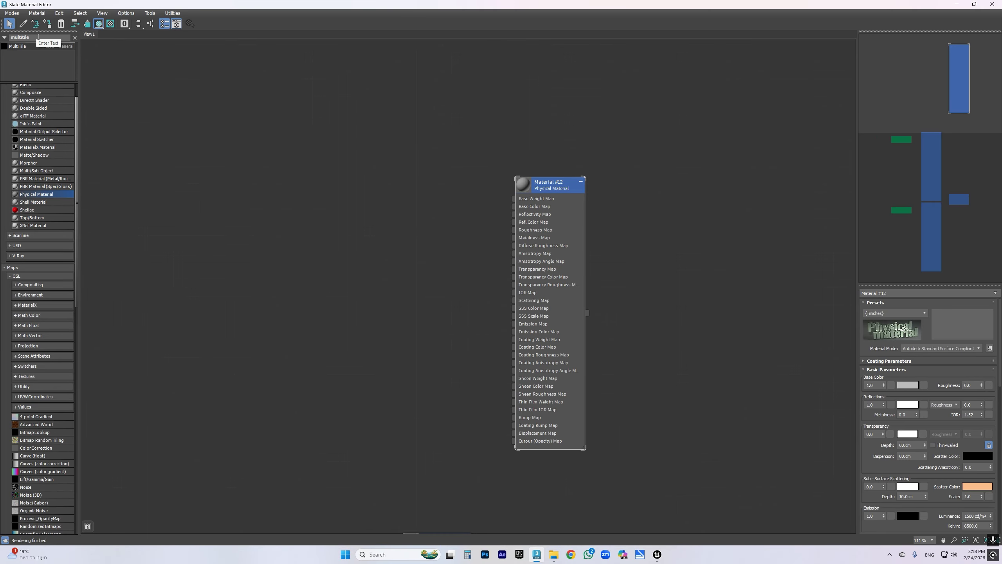
Find the MultiTile map by searching for "multitile" and place it beside the new Physical Material.
{"action": "left_click_drag", "start_coordinate": [42, 37], "coordinate": [15, 38]}
{"action": "type", "text": "mul"}
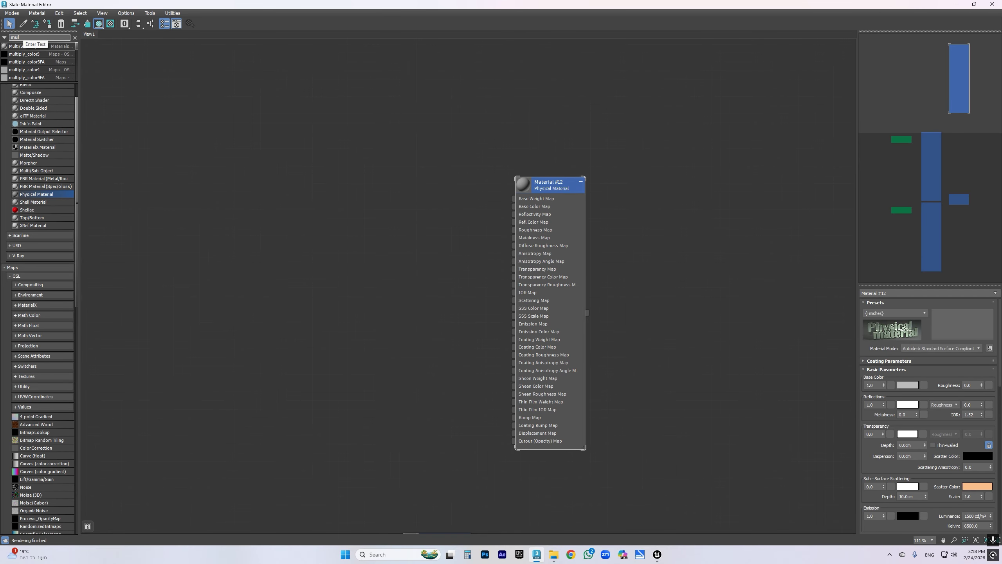
{"action": "type", "text": "titile"}
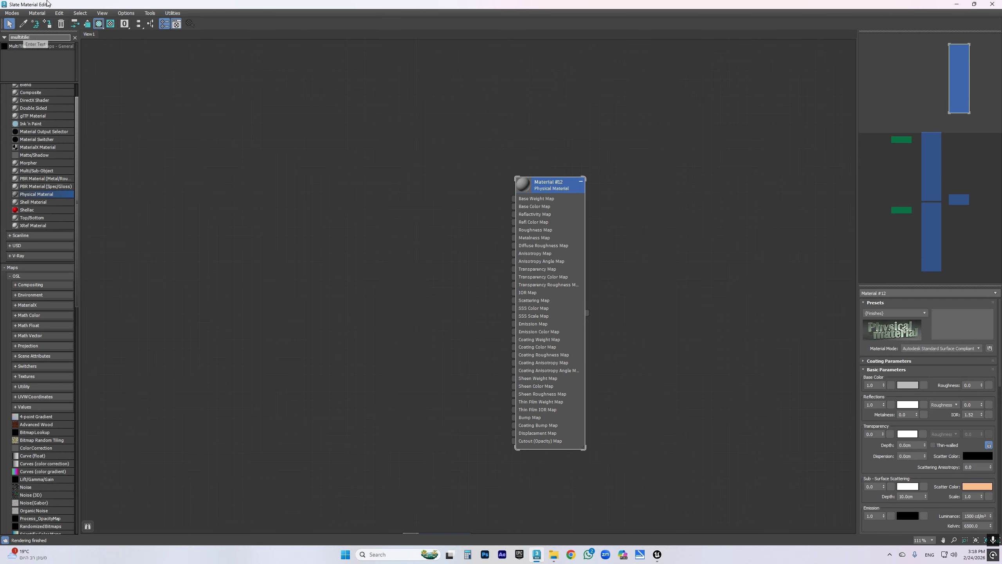
{"action": "left_click_drag", "start_coordinate": [12, 50], "coordinate": [339, 234]}
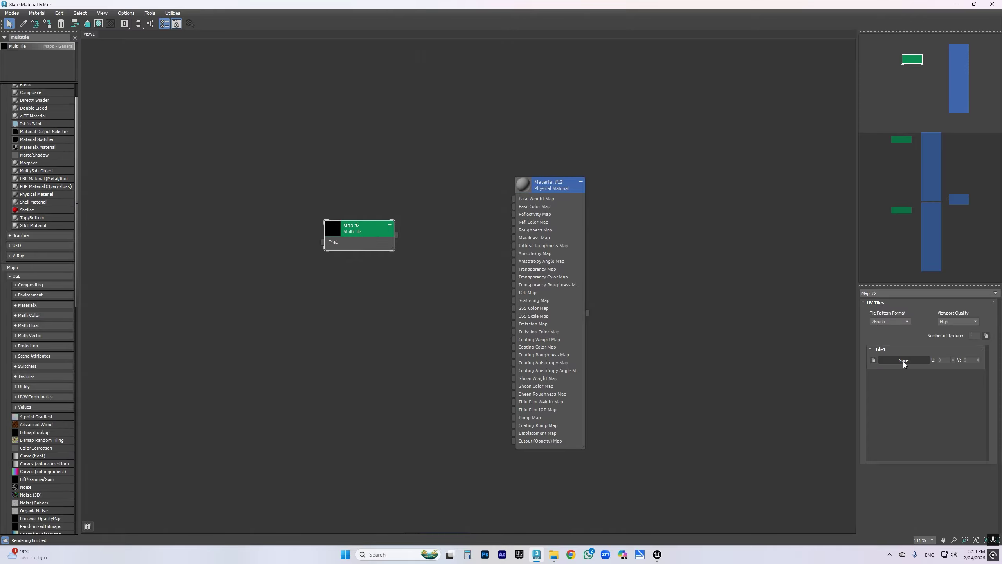
Try to load T_Clint_Head from the UdimsMax folder into Tile1 of the MultiTile map with the ZBrush file pattern.
{"action": "left_click", "coordinate": [904, 361]}
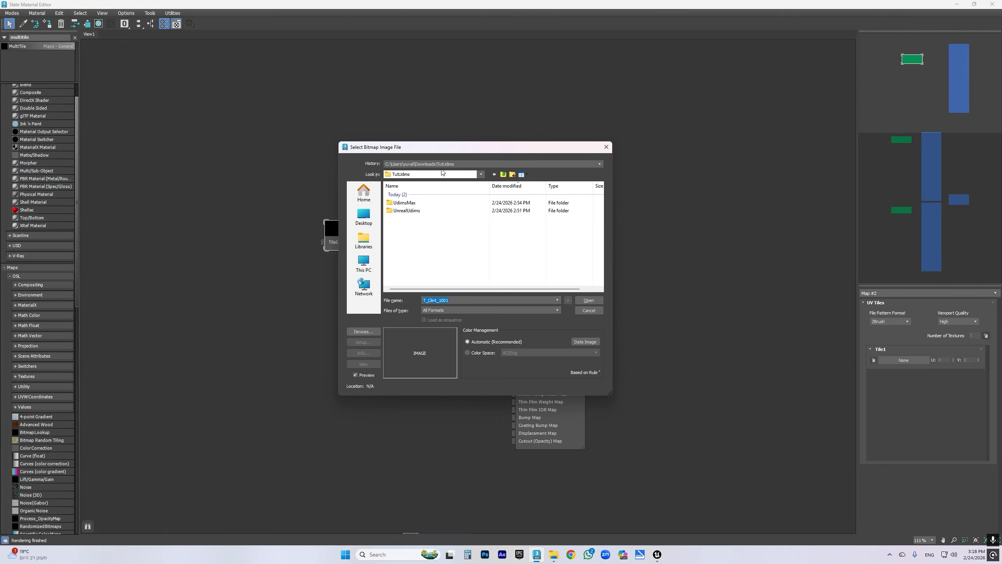
{"action": "double_click", "coordinate": [404, 202]}
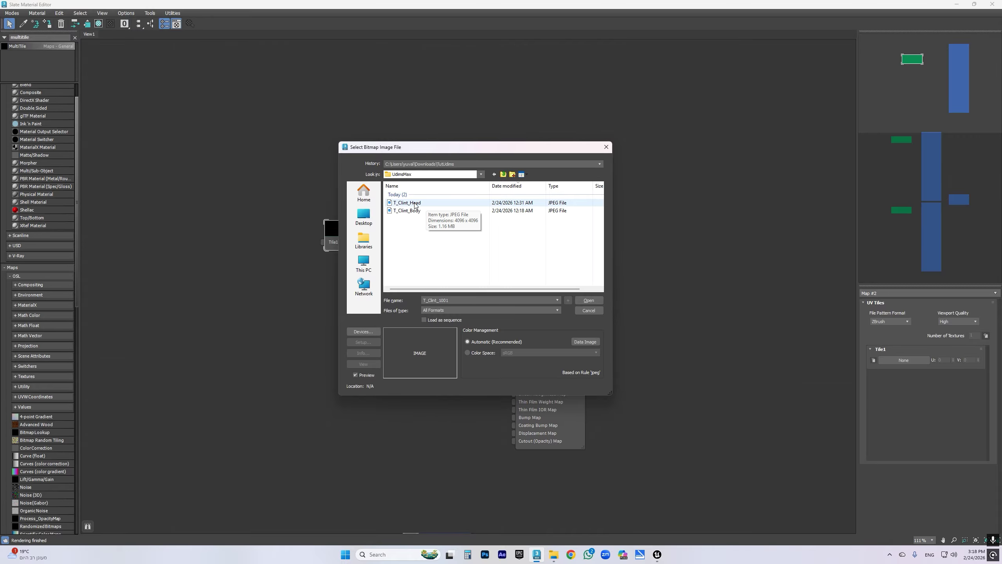
{"action": "double_click", "coordinate": [412, 202]}
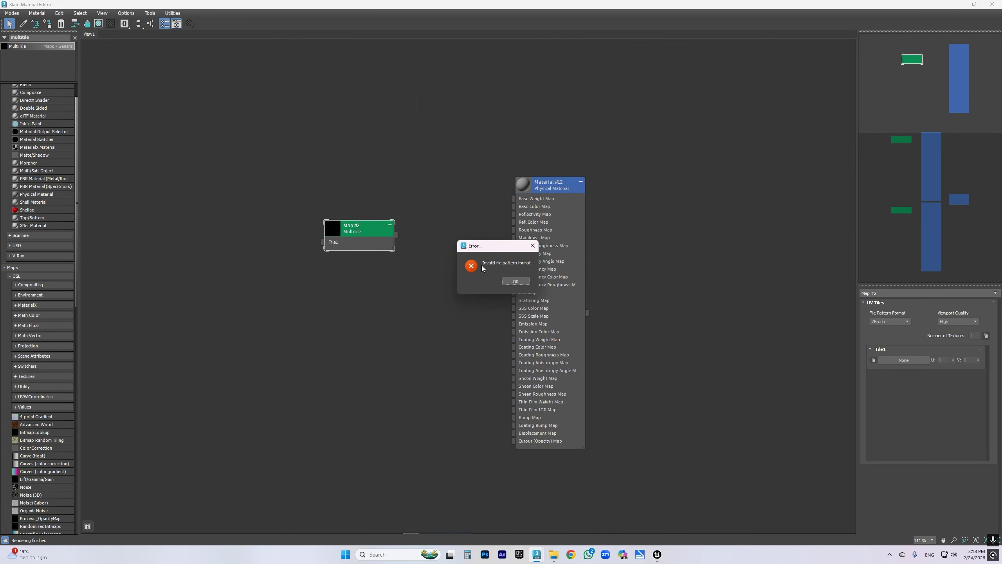
{"action": "left_click", "coordinate": [517, 281]}
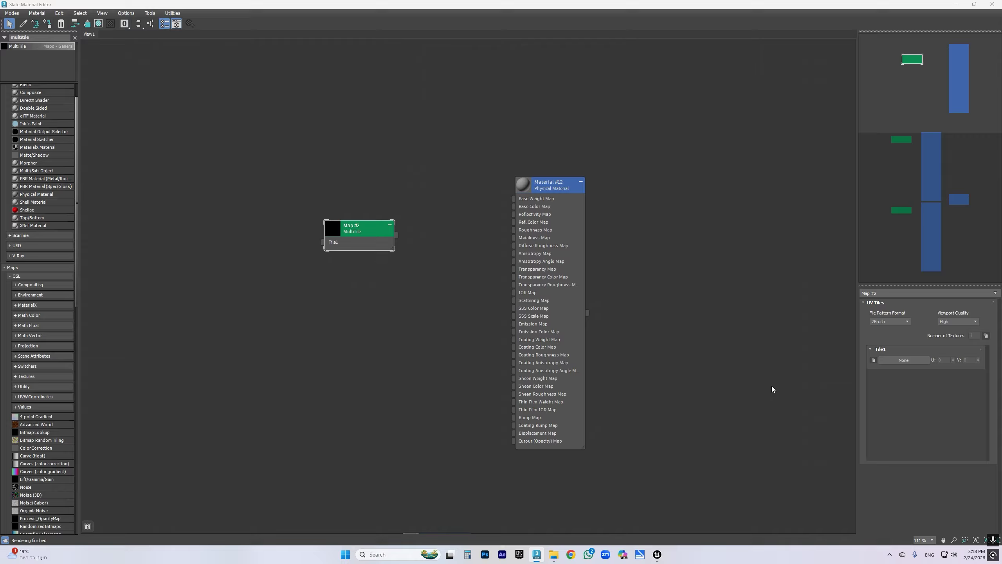
Switch to File Explorer and examine the file names of the head and body textures in the UdimsMax folder.
{"action": "left_click", "coordinate": [554, 554]}
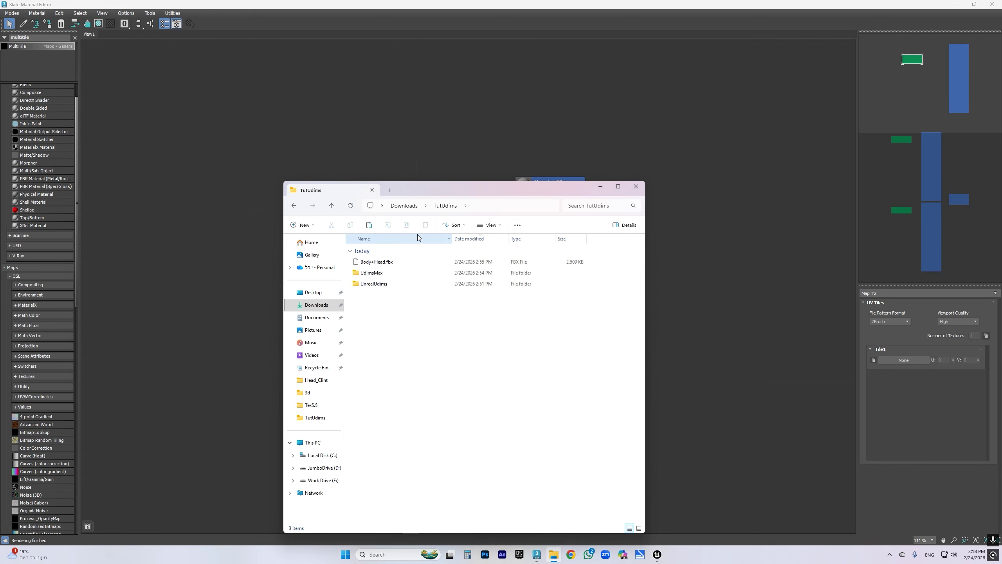
{"action": "double_click", "coordinate": [379, 277]}
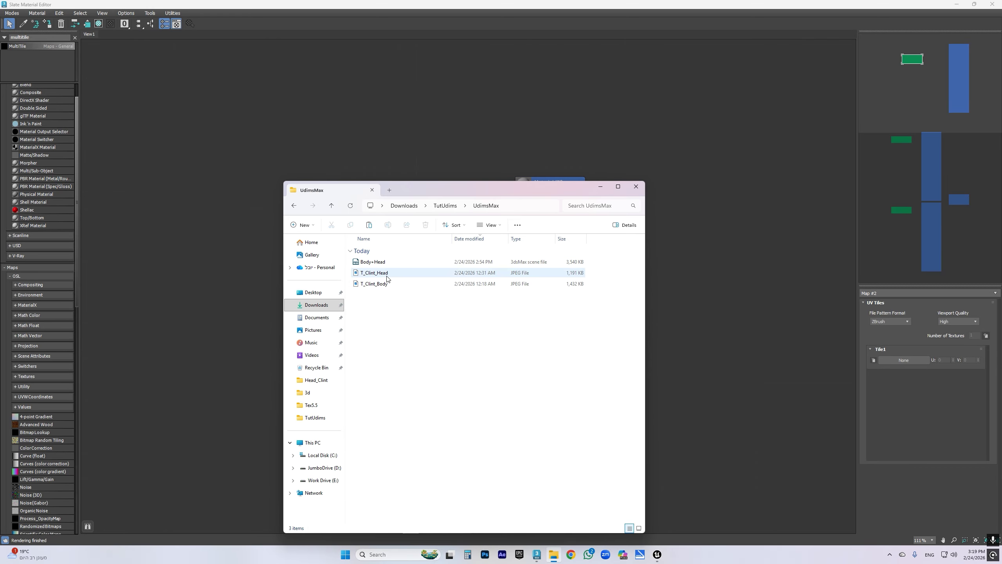
{"action": "left_click", "coordinate": [384, 273]}
{"action": "left_click", "coordinate": [386, 285]}
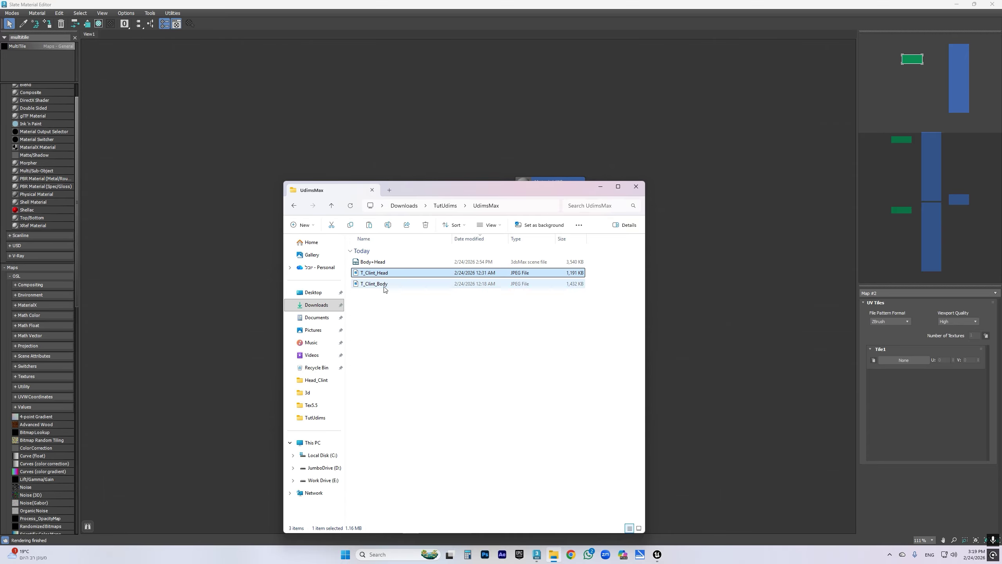
{"action": "left_click", "coordinate": [386, 274]}
{"action": "left_click", "coordinate": [388, 284]}
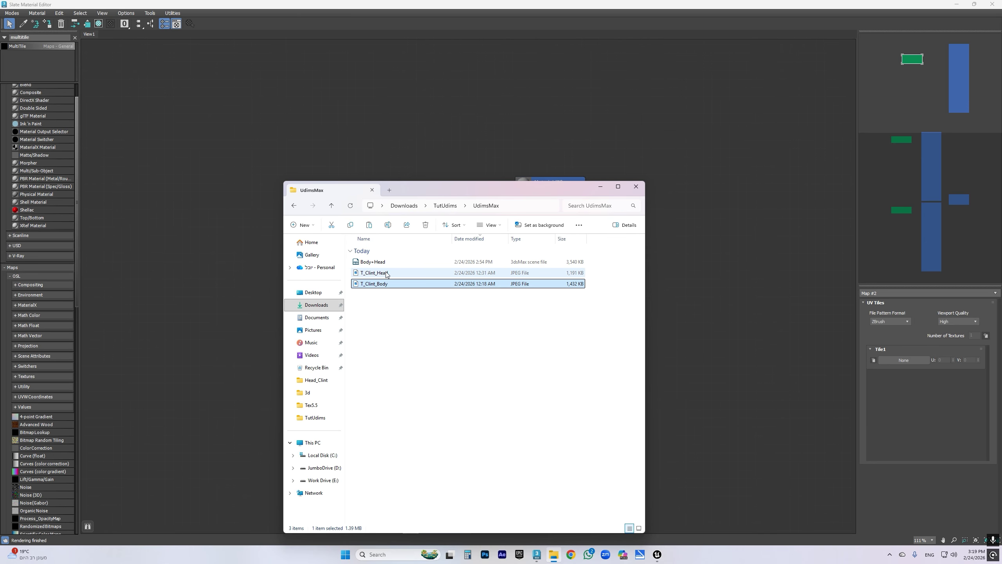
Copy T_Clint_Head and T_Clint_Body from the UdimsMax folder into the parent TutUdims folder.
{"action": "left_click", "coordinate": [383, 283]}
{"action": "left_click", "coordinate": [378, 272], "text": "ctrl"}
{"action": "right_click", "coordinate": [380, 275]}
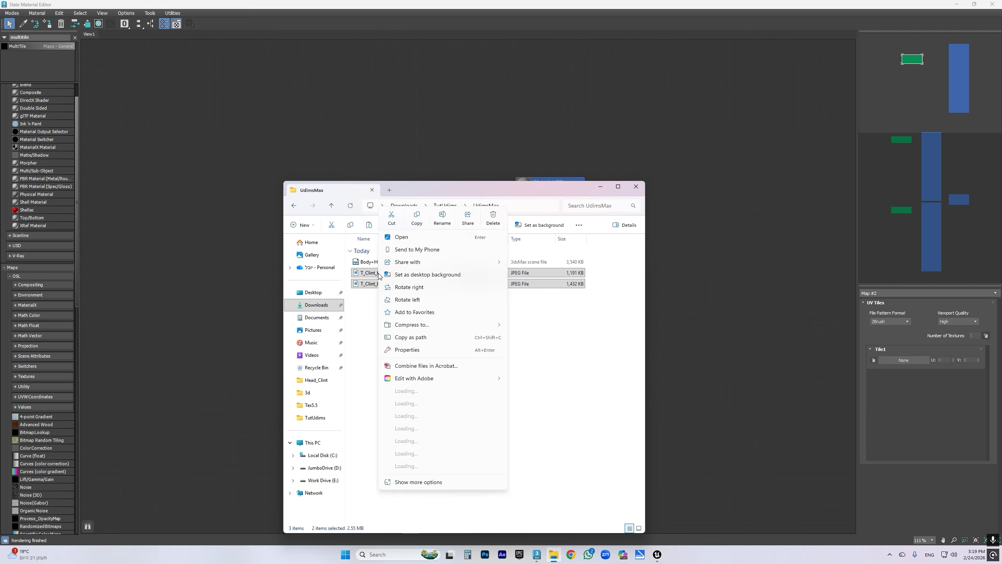
{"action": "left_click", "coordinate": [416, 224]}
{"action": "left_click", "coordinate": [445, 205]}
{"action": "left_click", "coordinate": [390, 317]}
{"action": "right_click", "coordinate": [391, 317]}
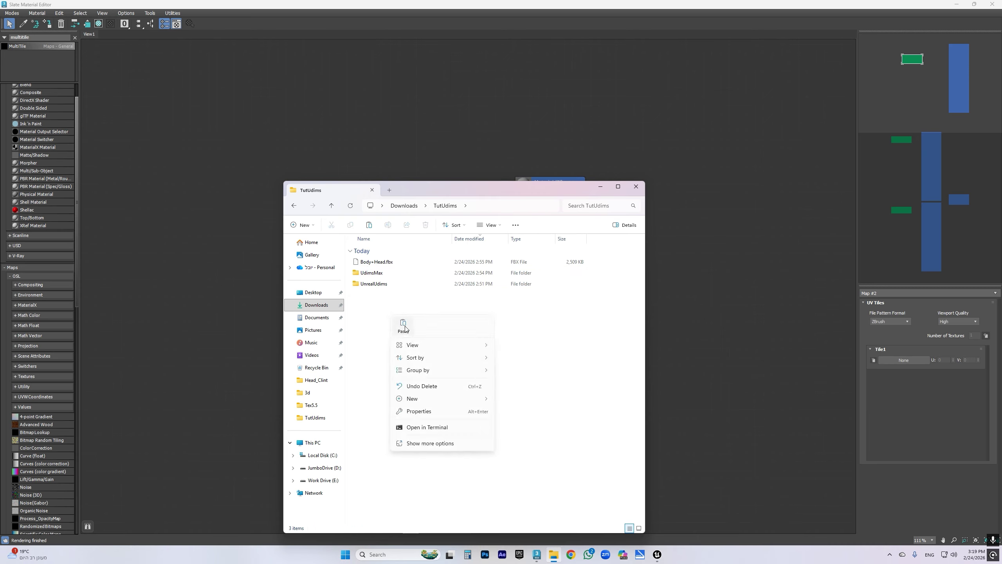
{"action": "left_click", "coordinate": [399, 324]}
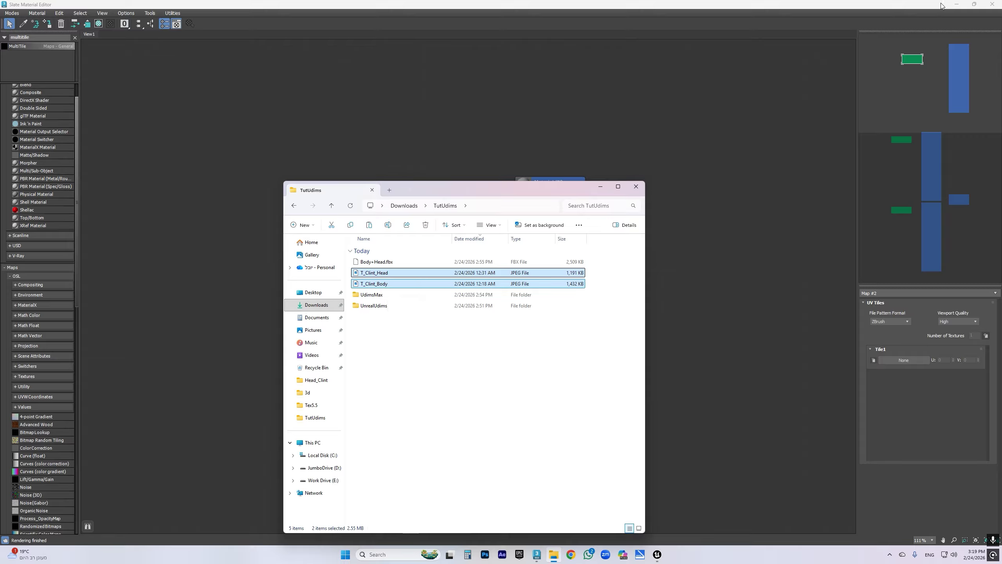
Minimize the Slate Material Editor and examine the character's body and head UV tiles in the UV editor.
{"action": "left_click", "coordinate": [958, 5]}
{"action": "left_click", "coordinate": [488, 197]}
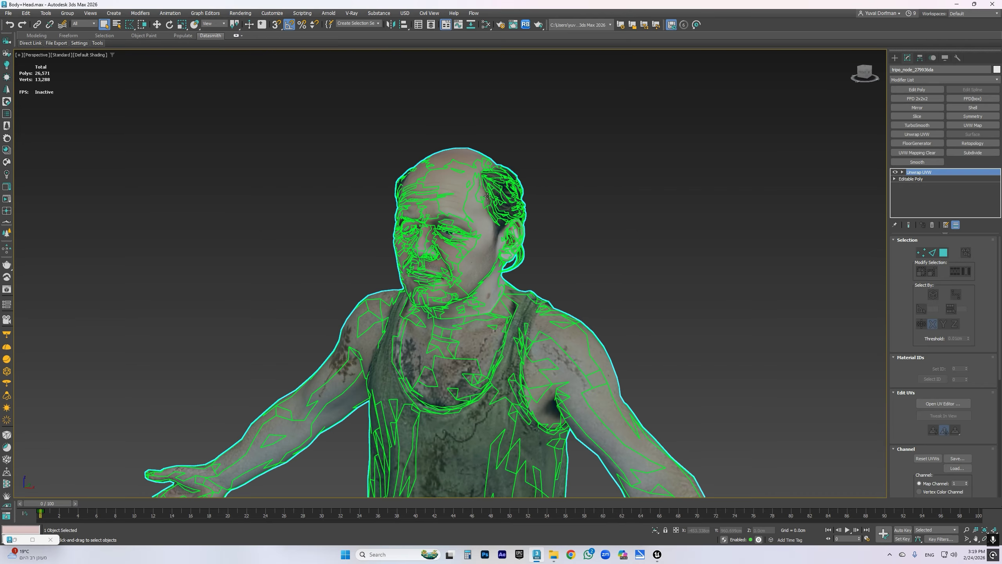
{"action": "left_click", "coordinate": [938, 404]}
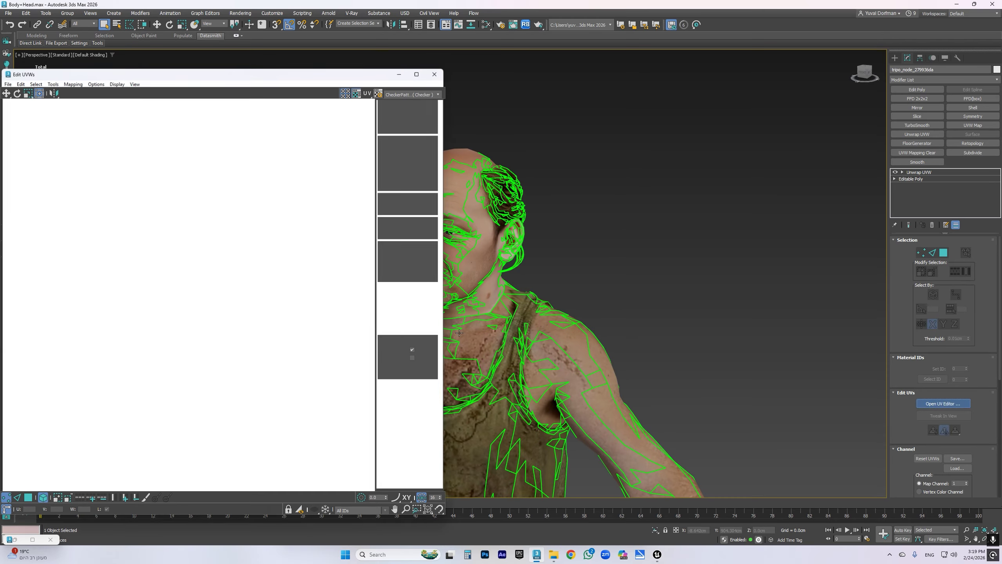
{"action": "scroll", "coordinate": [338, 252], "scroll_direction": "up", "scroll_amount": 2}
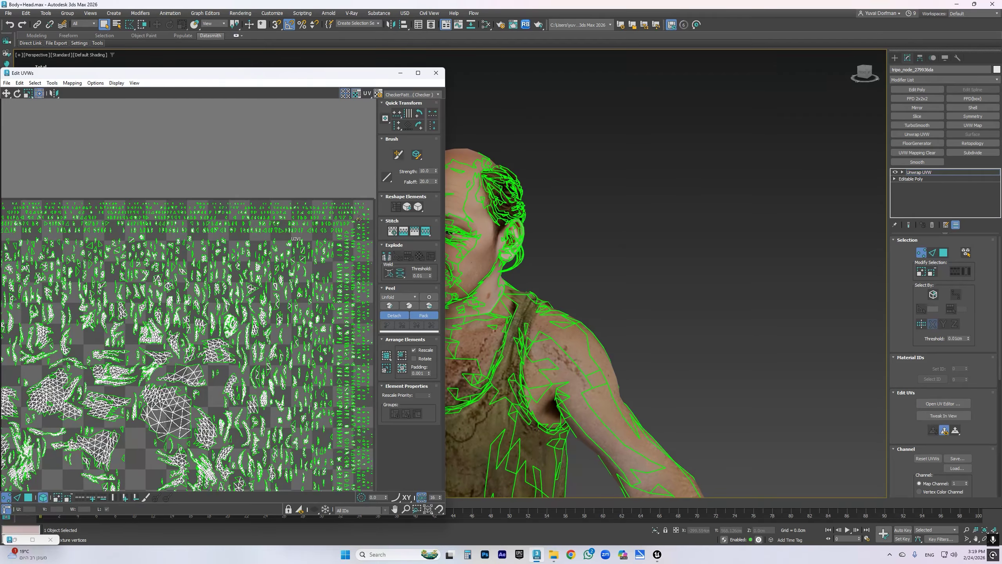
{"action": "scroll", "coordinate": [273, 247], "scroll_direction": "up", "scroll_amount": 5}
{"action": "scroll", "coordinate": [218, 263], "scroll_direction": "down", "scroll_amount": 6}
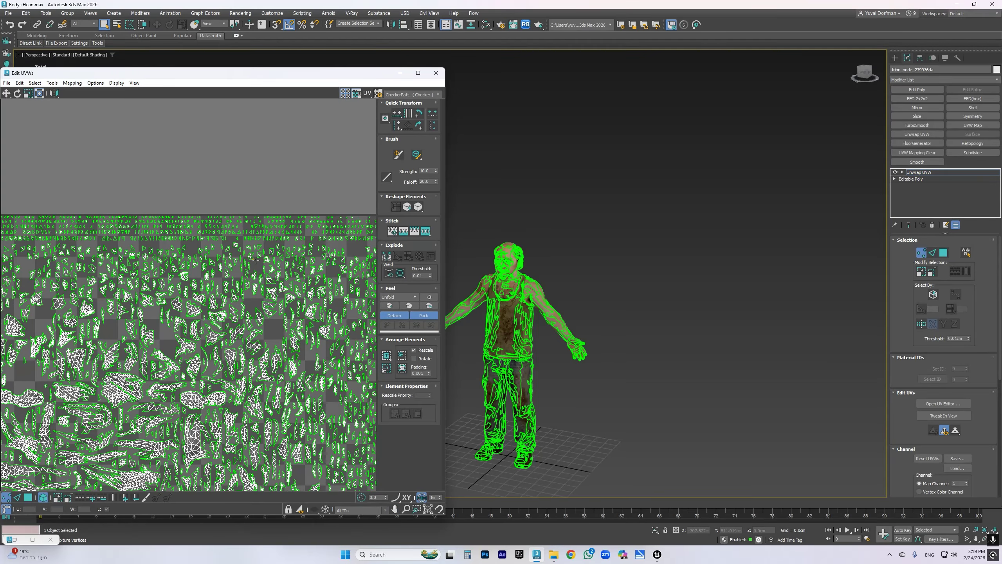
{"action": "scroll", "coordinate": [172, 299], "scroll_direction": "up", "scroll_amount": 5}
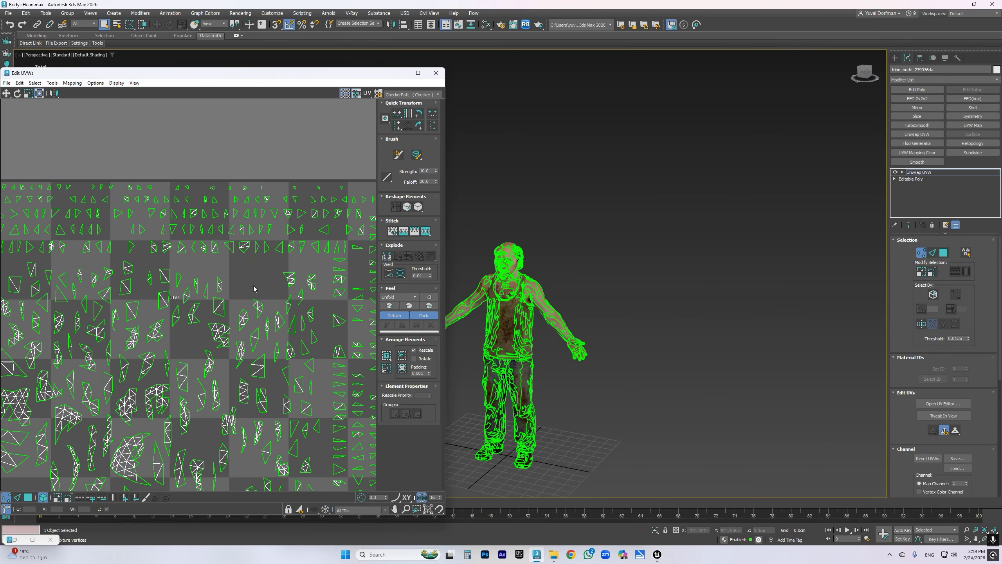
Switch to File Explorer and rename the copied T_Clint_Body texture as T_Clint_1001.
{"action": "left_click", "coordinate": [554, 554]}
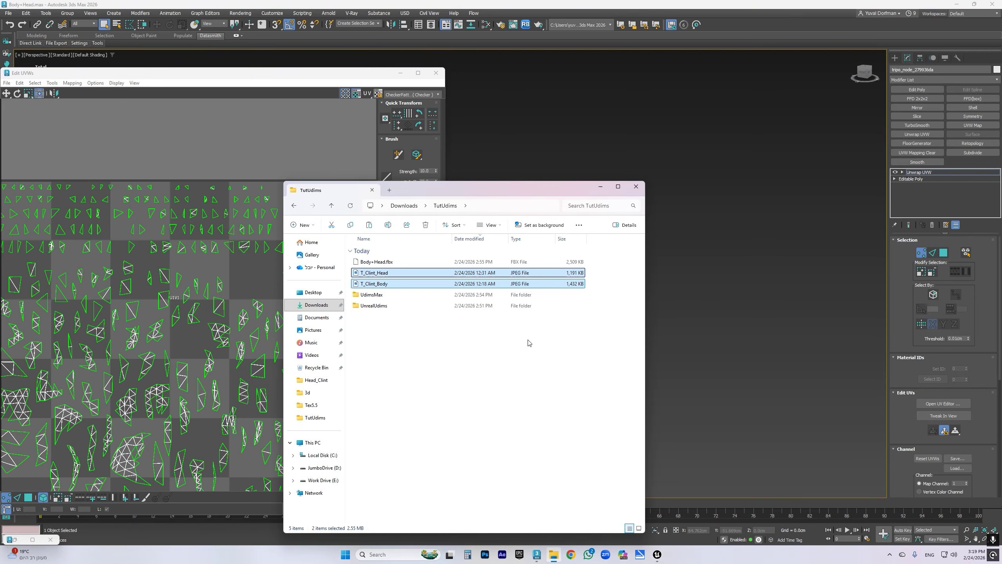
{"action": "left_click", "coordinate": [380, 286]}
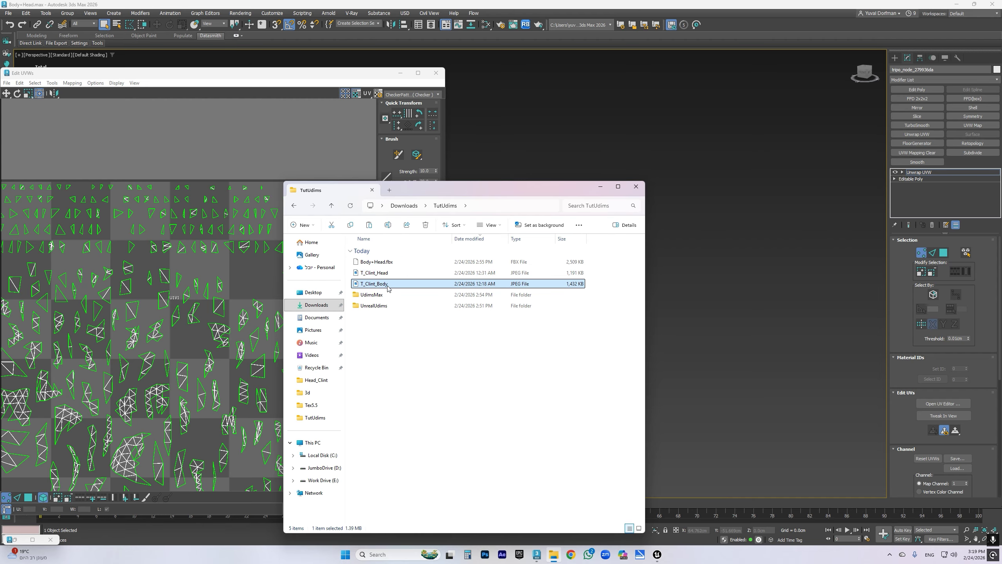
{"action": "left_click", "coordinate": [380, 286]}
{"action": "left_click_drag", "start_coordinate": [377, 285], "coordinate": [396, 285]}
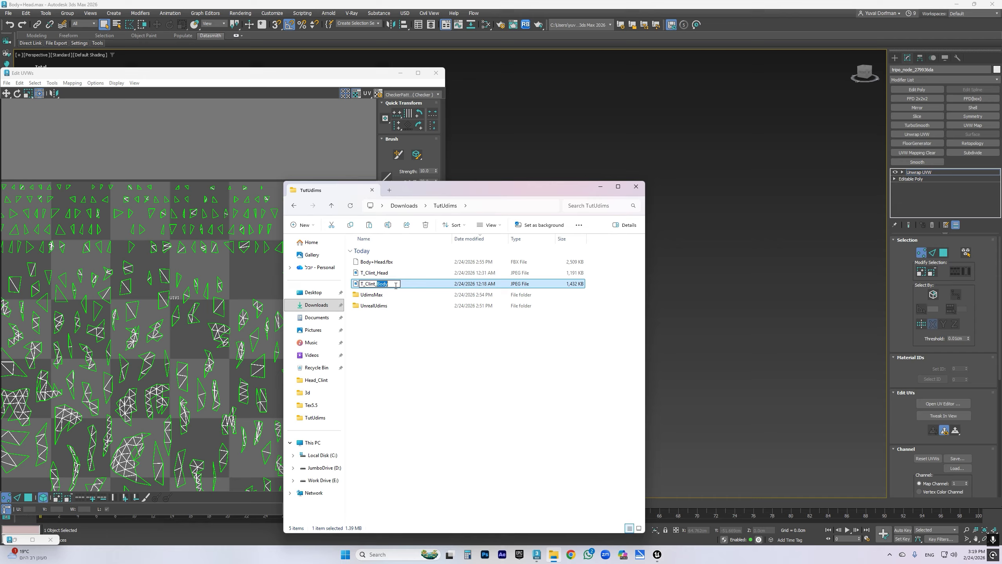
{"action": "type", "text": "1001"}
{"action": "key", "text": "Return"}
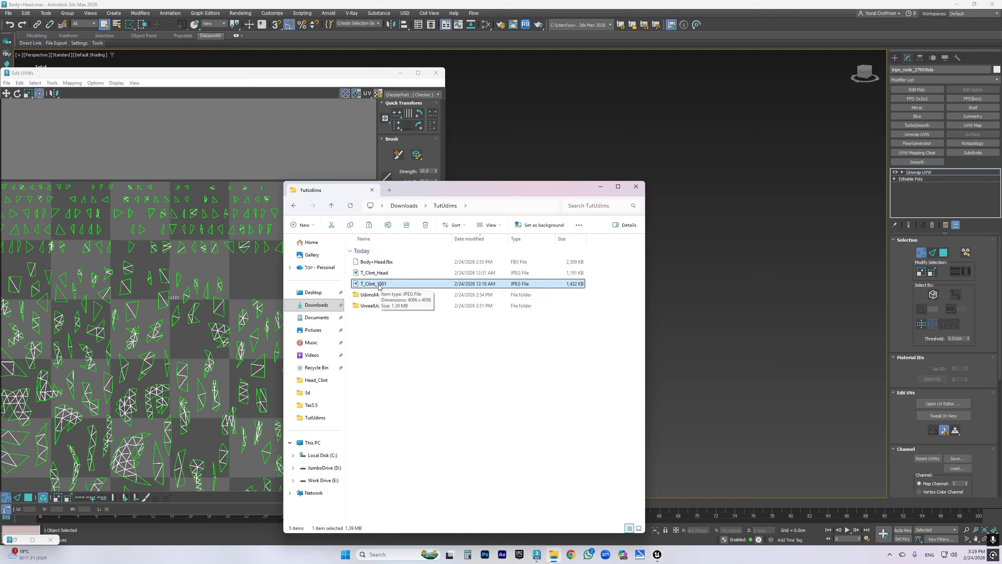
Rename the copied T_Clint_Head texture in the TutUdims folder as T_Clint_1002.
{"action": "left_click", "coordinate": [386, 274]}
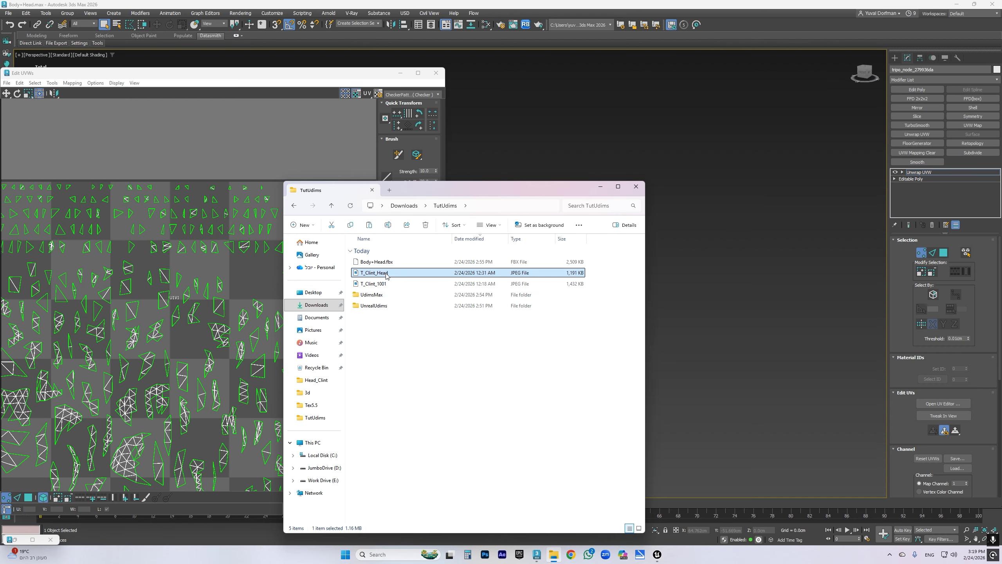
{"action": "left_click", "coordinate": [382, 273]}
{"action": "key", "text": "End"}
{"action": "key", "text": "BackSpace"}
{"action": "key", "text": "BackSpace"}
{"action": "key", "text": "BackSpace"}
{"action": "key", "text": "BackSpace"}
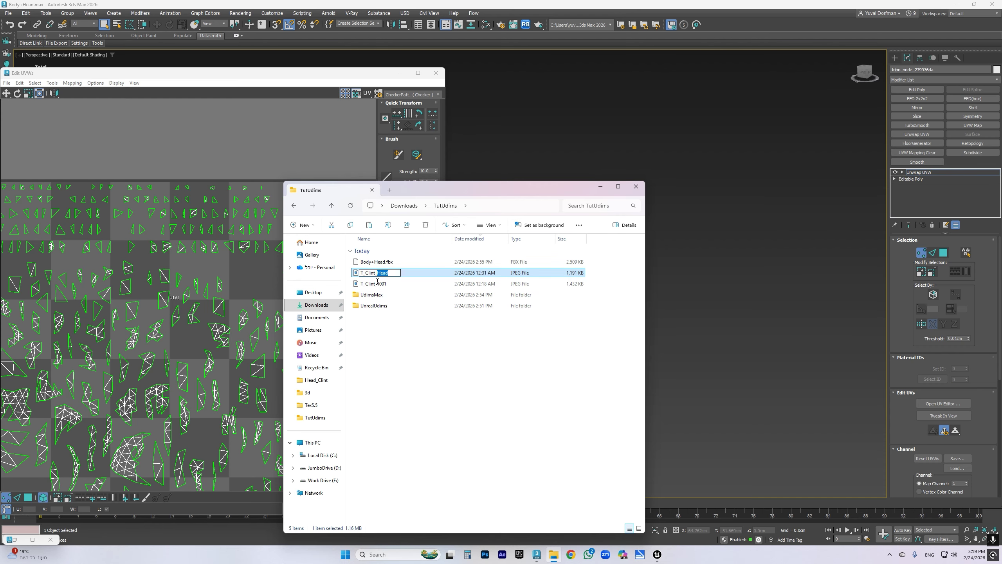
{"action": "type", "text": "1002"}
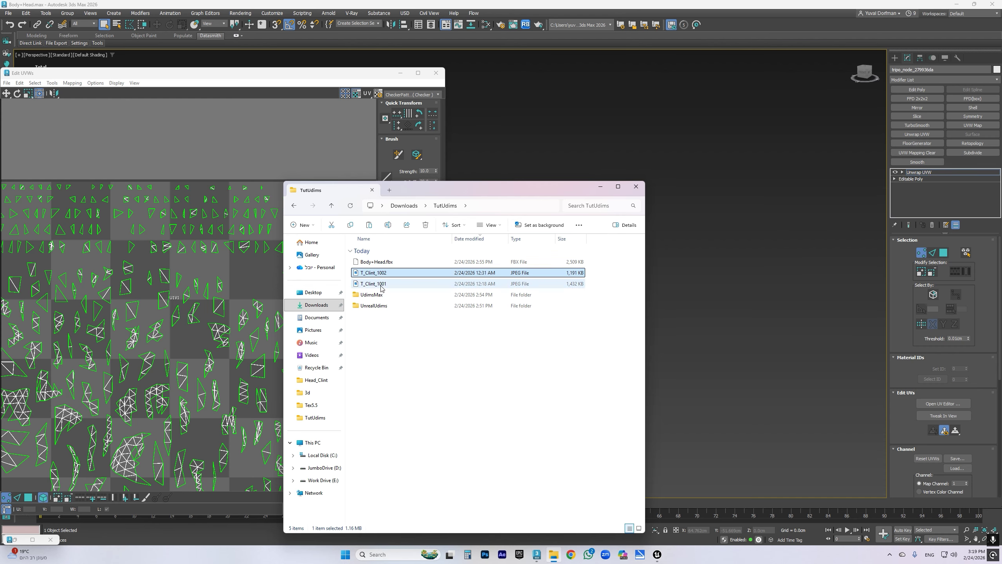
Close the UV editor and bring up the MultiTile map in the Slate Material Editor.
{"action": "left_click_drag", "start_coordinate": [492, 192], "coordinate": [677, 153]}
{"action": "left_click", "coordinate": [436, 74]}
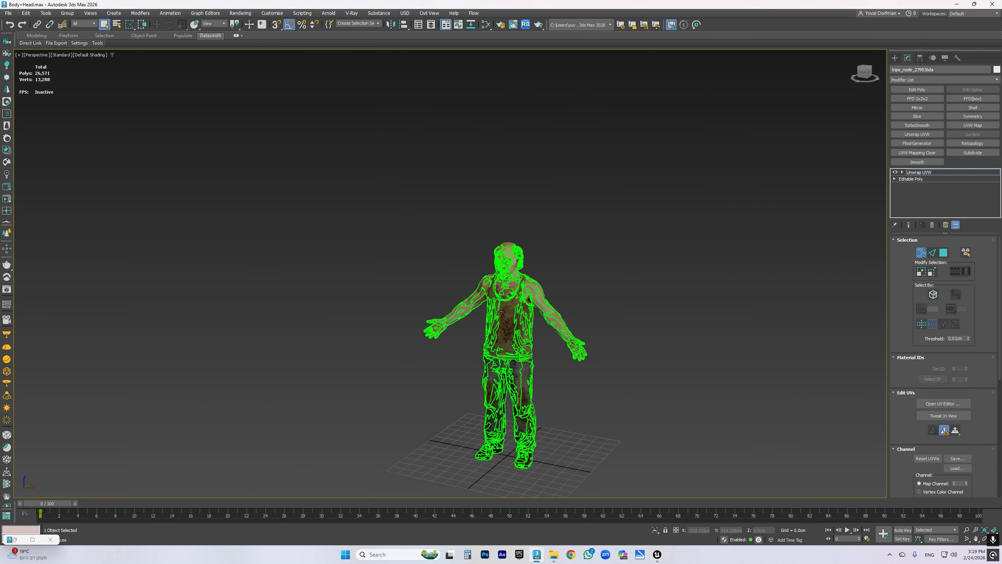
{"action": "key", "text": "m"}
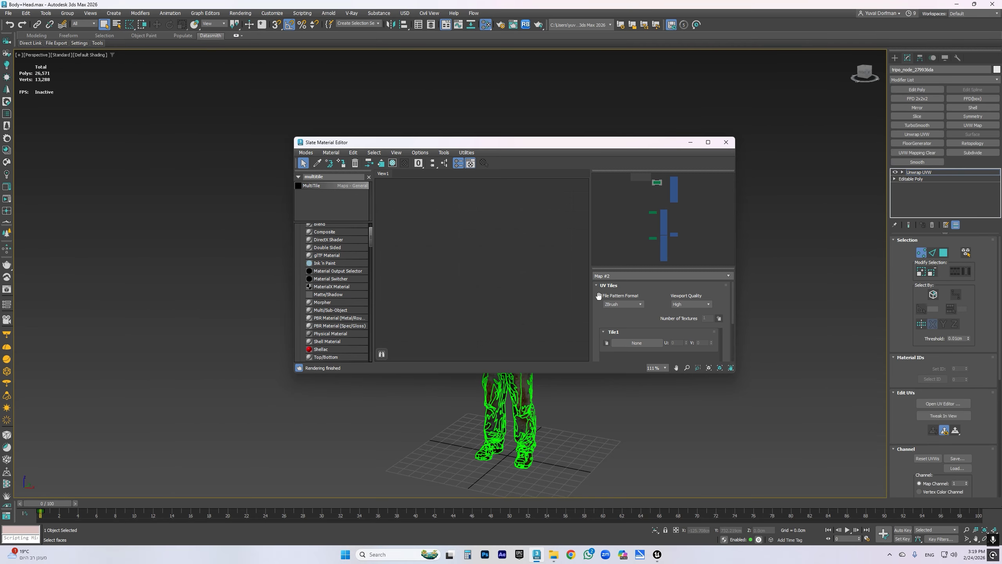
{"action": "middle_click_drag", "start_coordinate": [475, 259], "coordinate": [441, 281]}
{"action": "scroll", "coordinate": [387, 221], "scroll_direction": "up", "scroll_amount": 2}
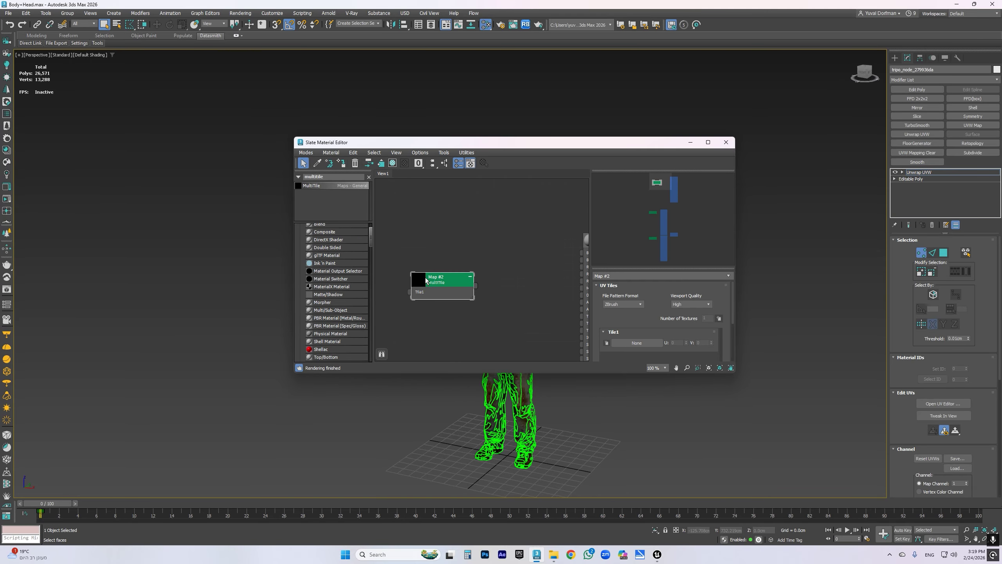
Try to load T_Clint_1001 from the TutUdims folder into the MultiTile map's first tile using the ZBrush pattern format.
{"action": "left_click", "coordinate": [636, 343]}
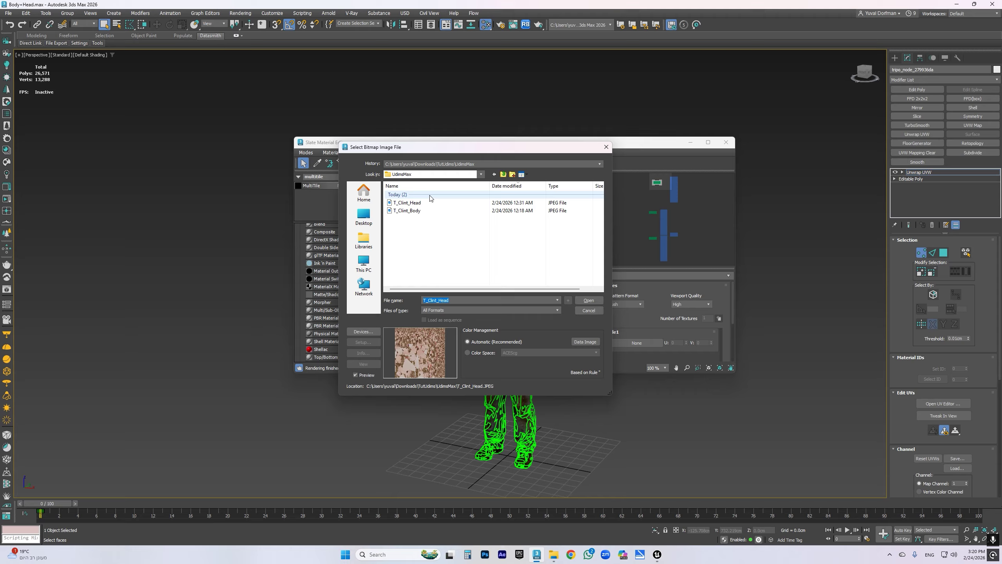
{"action": "left_click", "coordinate": [504, 175]}
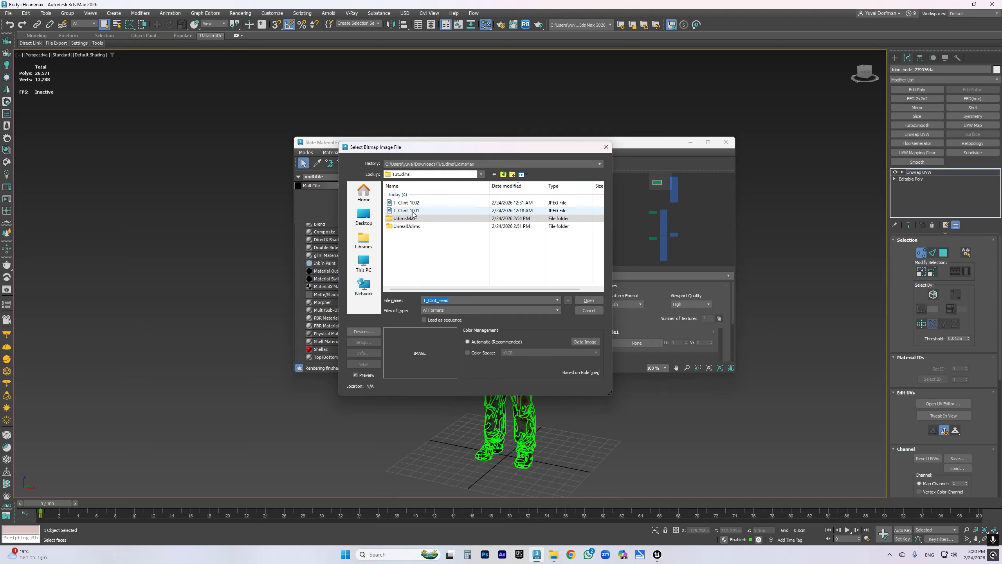
{"action": "left_click", "coordinate": [408, 211]}
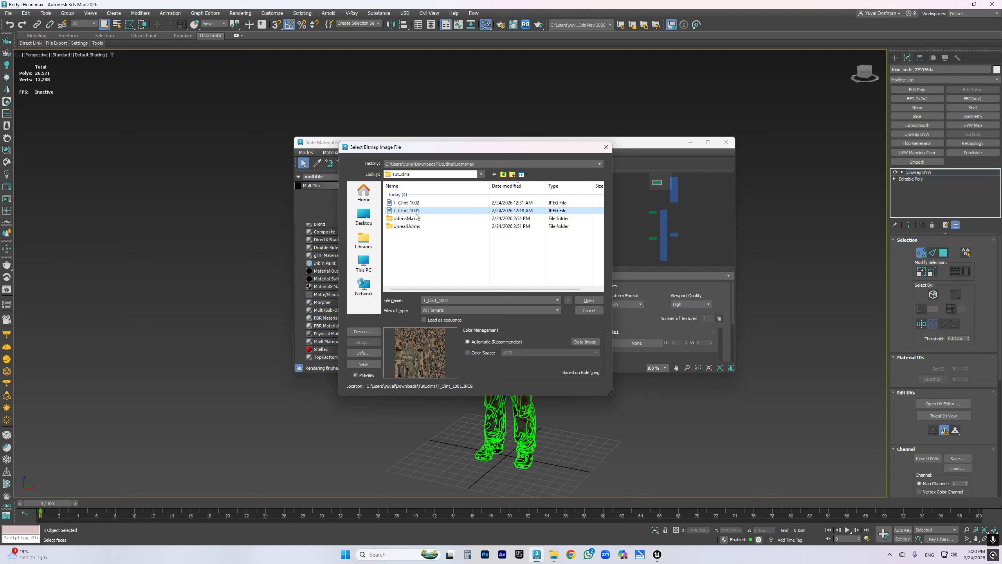
{"action": "double_click", "coordinate": [413, 210]}
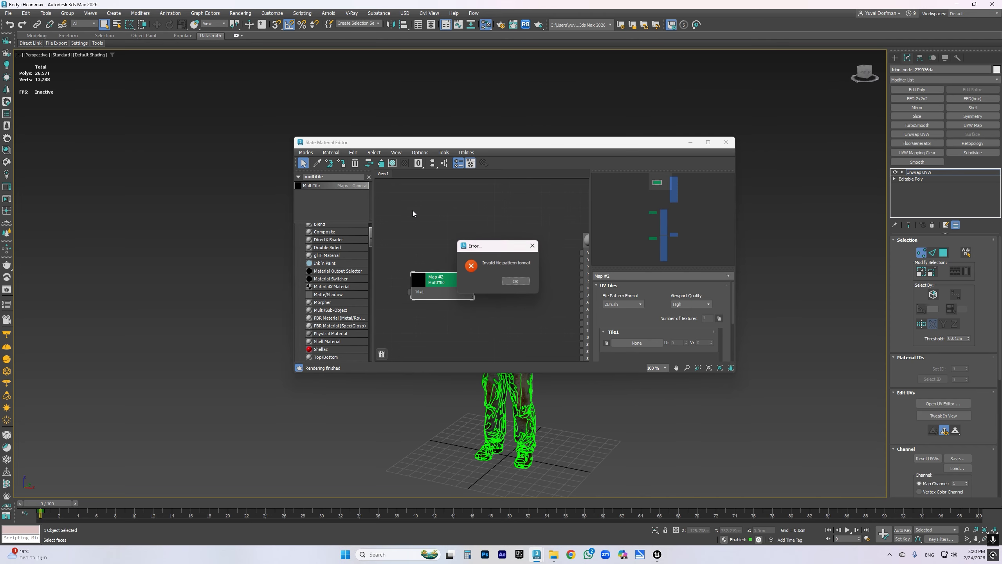
{"action": "left_click", "coordinate": [512, 284]}
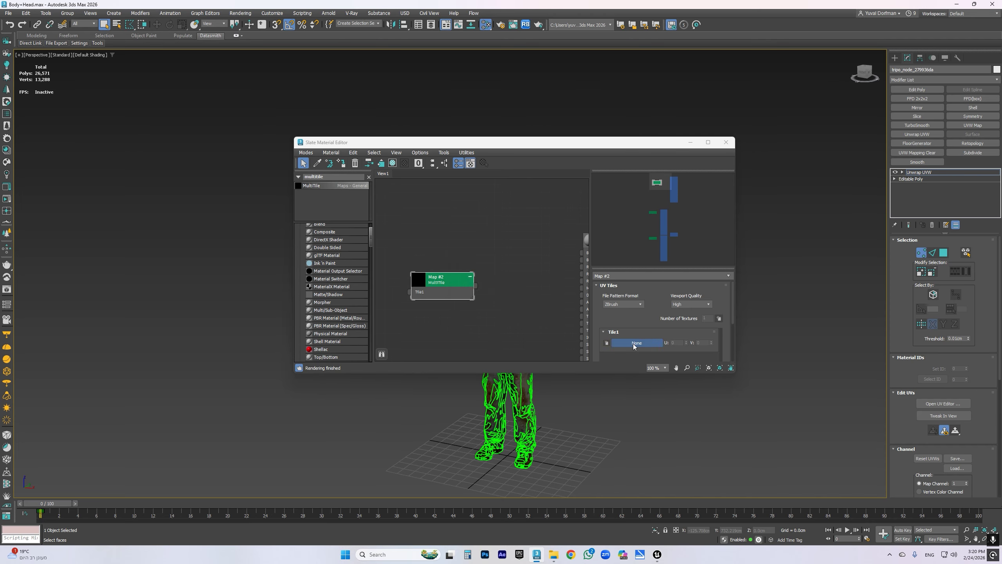
{"action": "left_click", "coordinate": [632, 343]}
{"action": "left_click", "coordinate": [414, 211]}
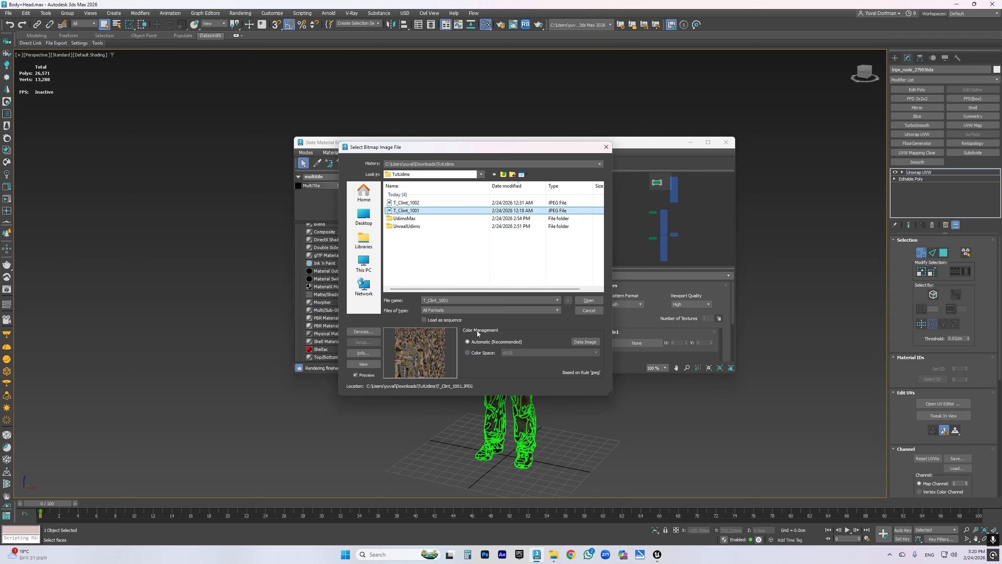
{"action": "left_click", "coordinate": [590, 300]}
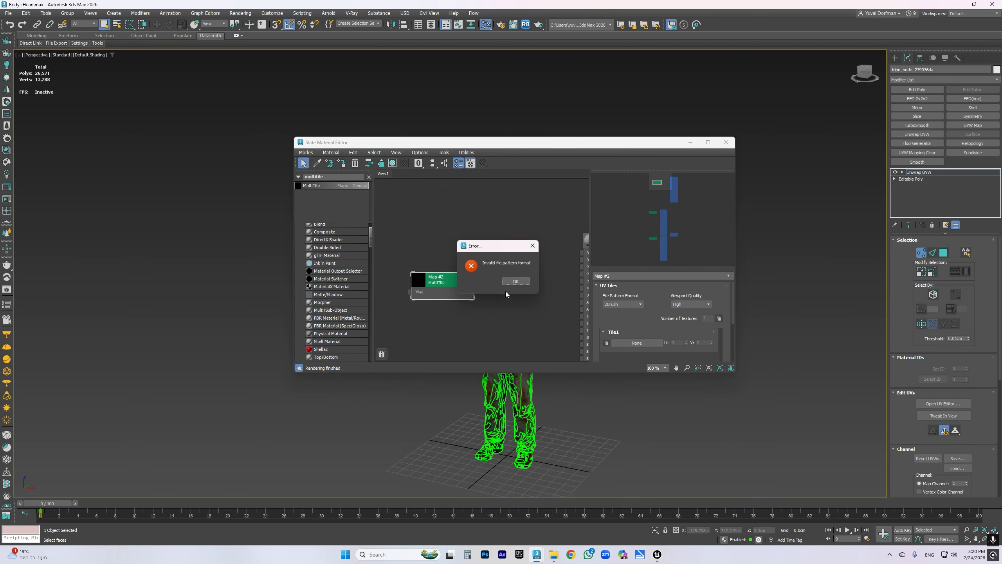
{"action": "key", "text": "Return"}
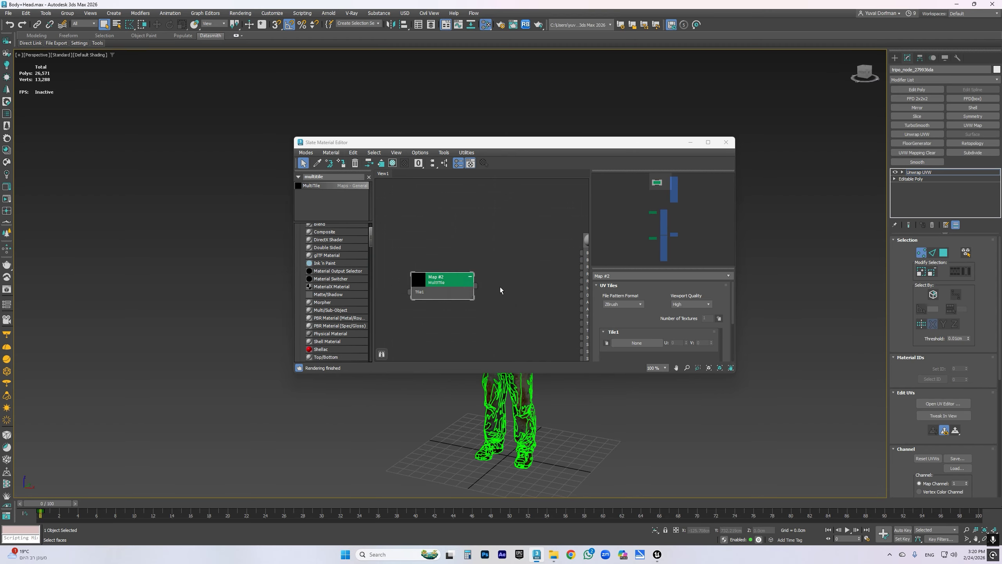
Set the MultiTile map's file pattern format to UDIM and load T_Clint_1001 into its first tile.
{"action": "left_click", "coordinate": [617, 304]}
{"action": "left_click", "coordinate": [617, 304]}
{"action": "left_click", "coordinate": [610, 319]}
{"action": "left_click", "coordinate": [642, 342]}
{"action": "left_click", "coordinate": [405, 211]}
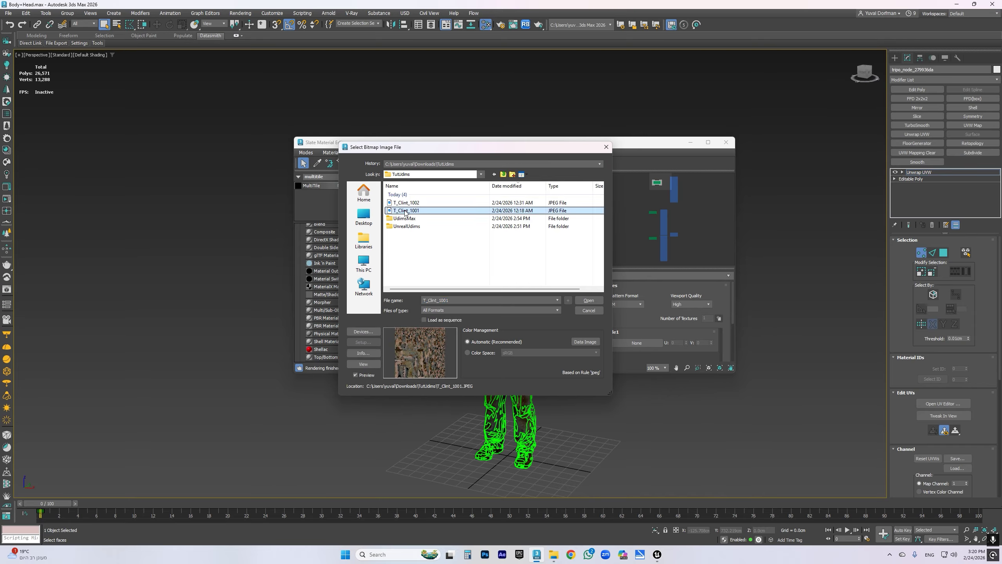
{"action": "left_click", "coordinate": [589, 300]}
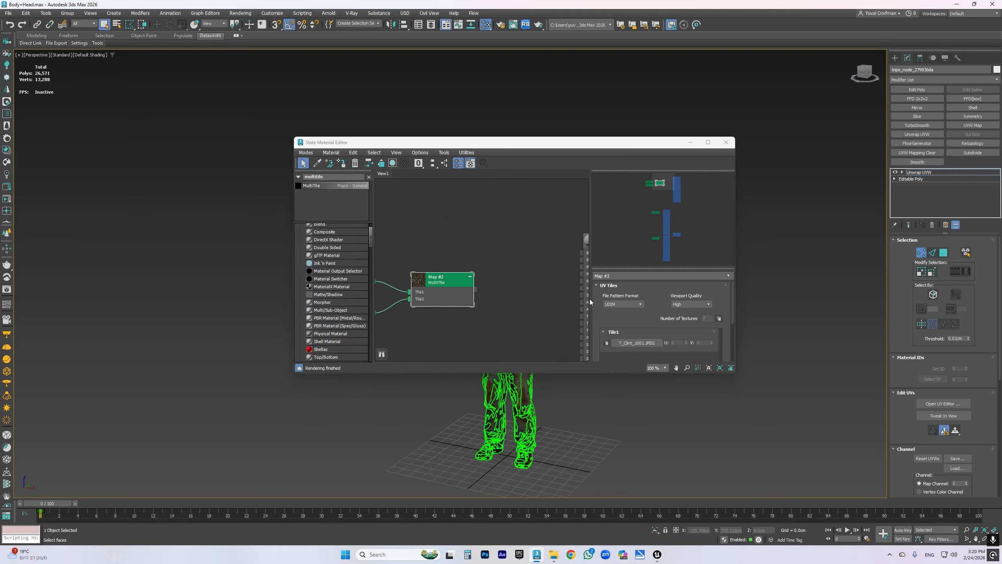
Lay out the nodes and connect the MultiTile map to the Physical Material's Base Color Map input.
{"action": "key", "text": "l"}
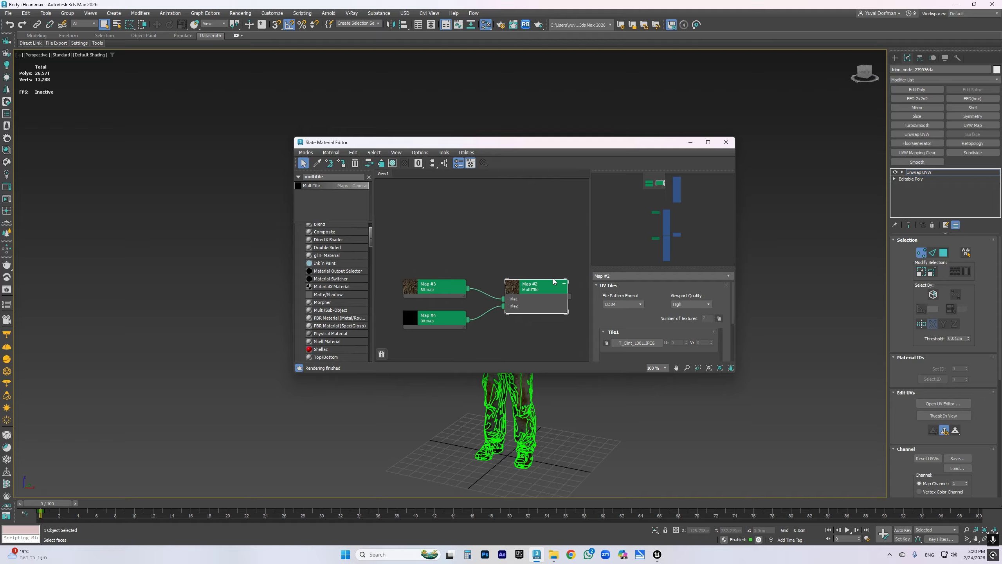
{"action": "middle_click_drag", "start_coordinate": [536, 250], "coordinate": [429, 251]}
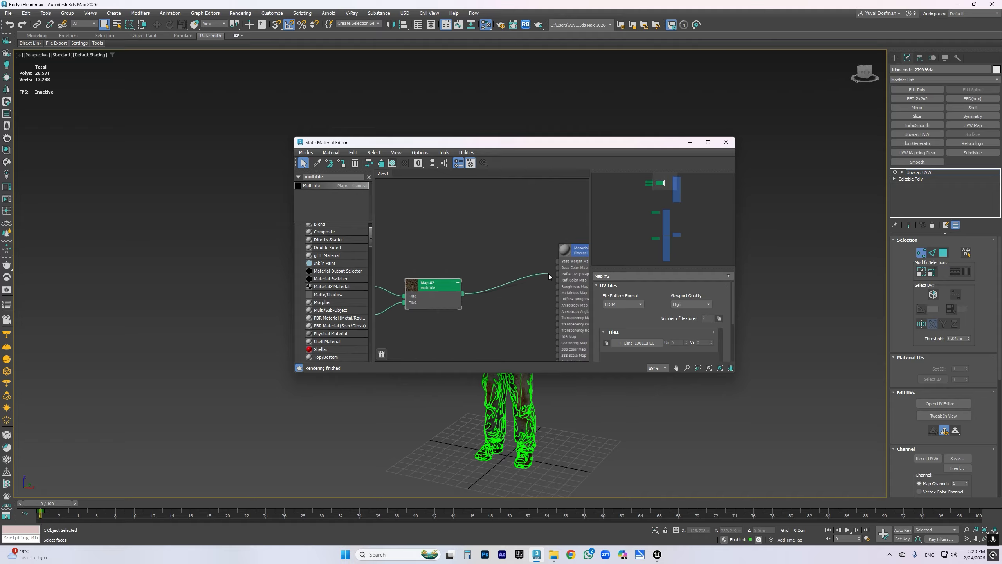
{"action": "left_click_drag", "start_coordinate": [548, 273], "coordinate": [556, 268]}
{"action": "scroll", "coordinate": [462, 252], "scroll_direction": "down", "scroll_amount": 2}
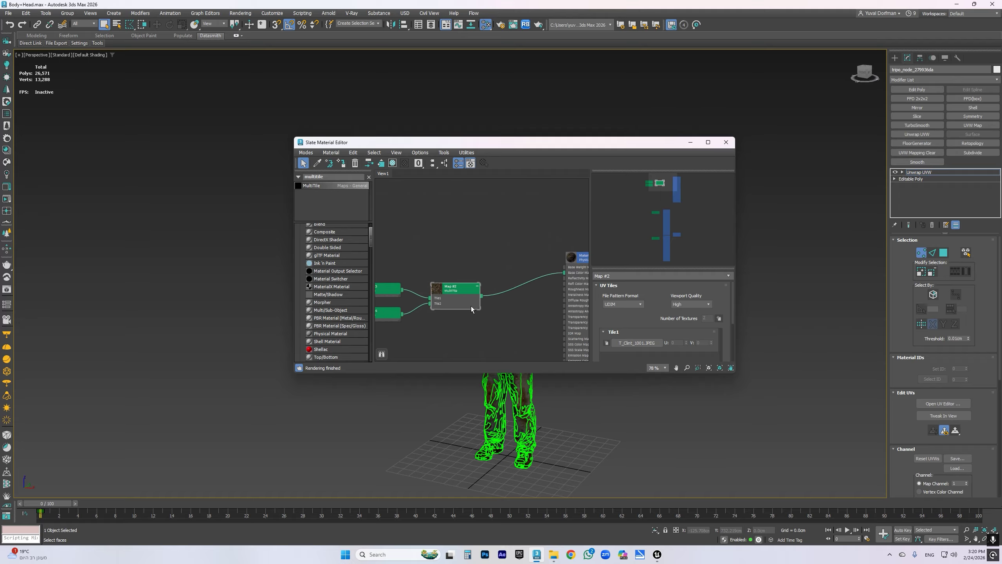
Assign the Physical Material with the MultiTile map to the selected character and close the Slate Material Editor.
{"action": "middle_click_drag", "start_coordinate": [563, 249], "coordinate": [442, 257]}
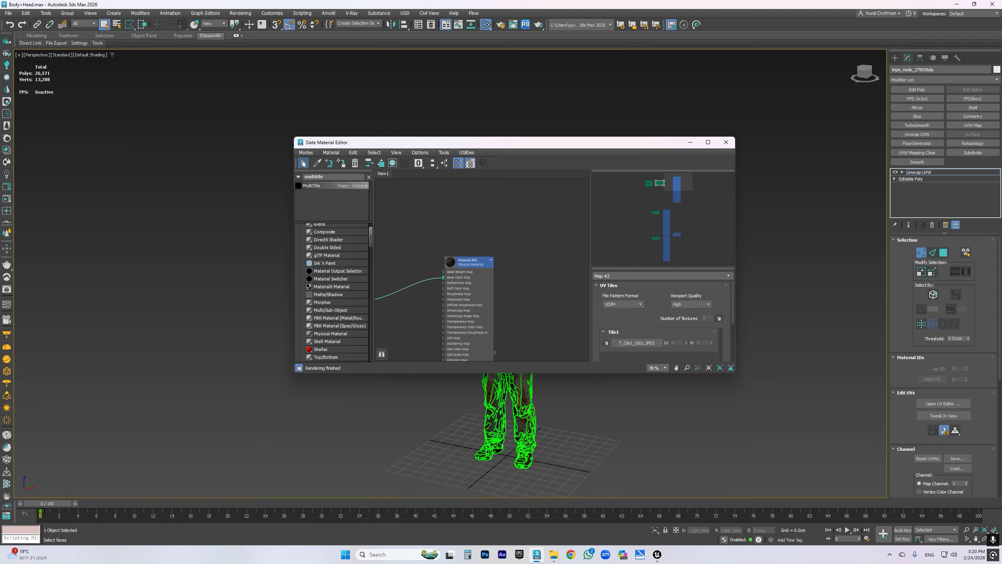
{"action": "double_click", "coordinate": [471, 262]}
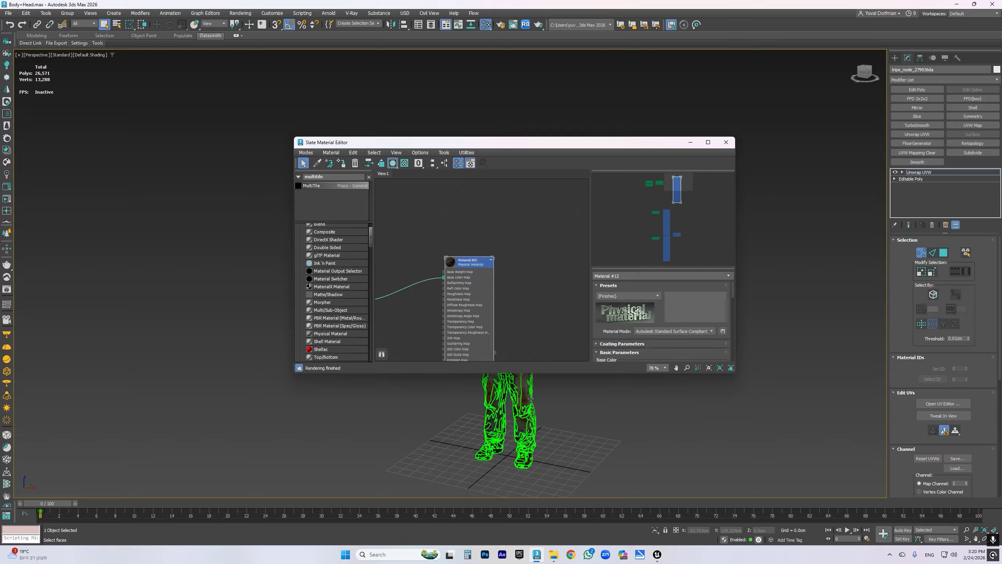
{"action": "middle_click_drag", "start_coordinate": [532, 399], "coordinate": [600, 481]}
{"action": "scroll", "coordinate": [584, 477], "scroll_direction": "up", "scroll_amount": 5}
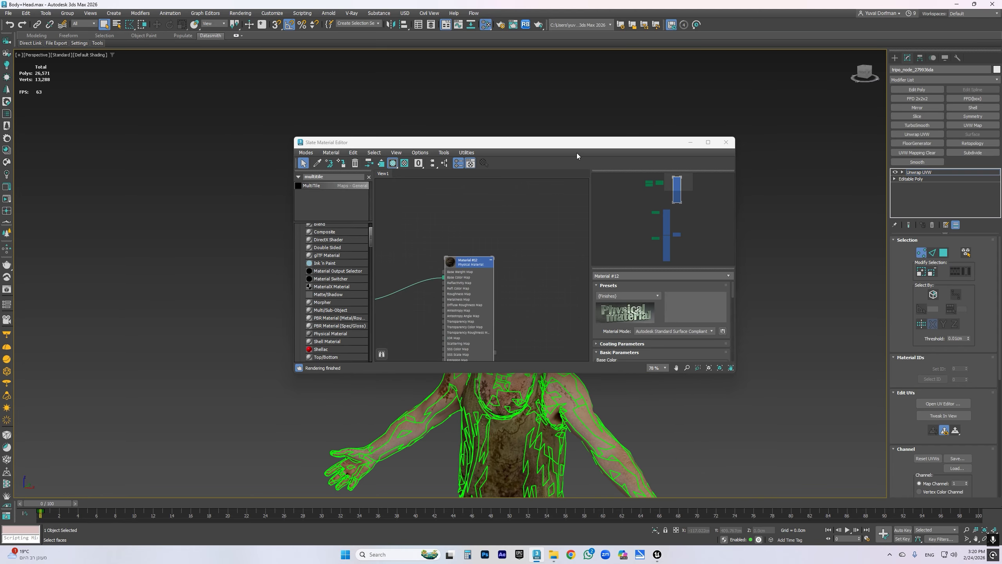
{"action": "left_click_drag", "start_coordinate": [581, 142], "coordinate": [210, 142]}
{"action": "scroll", "coordinate": [539, 299], "scroll_direction": "up", "scroll_amount": 3}
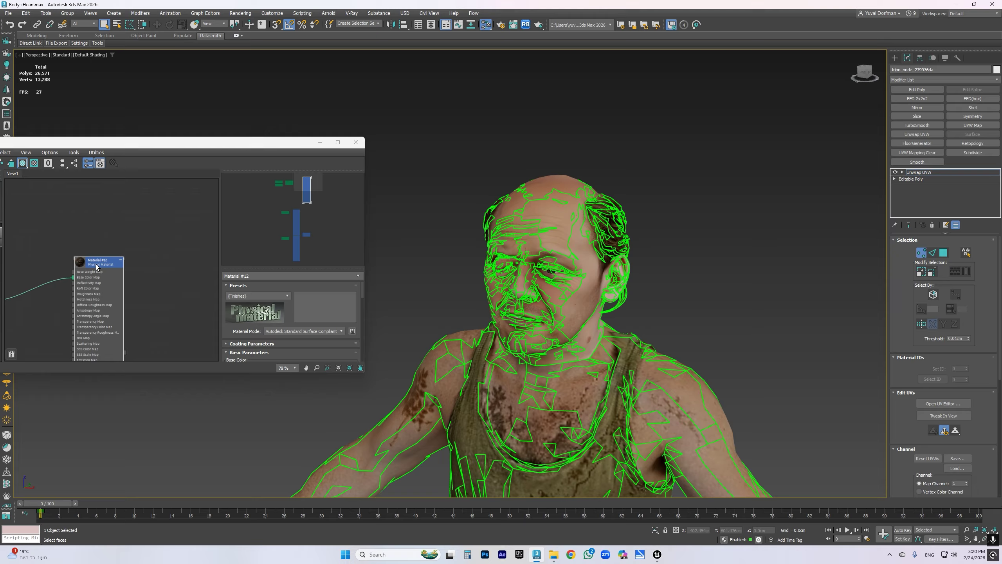
{"action": "left_click_drag", "start_coordinate": [139, 141], "coordinate": [222, 143]}
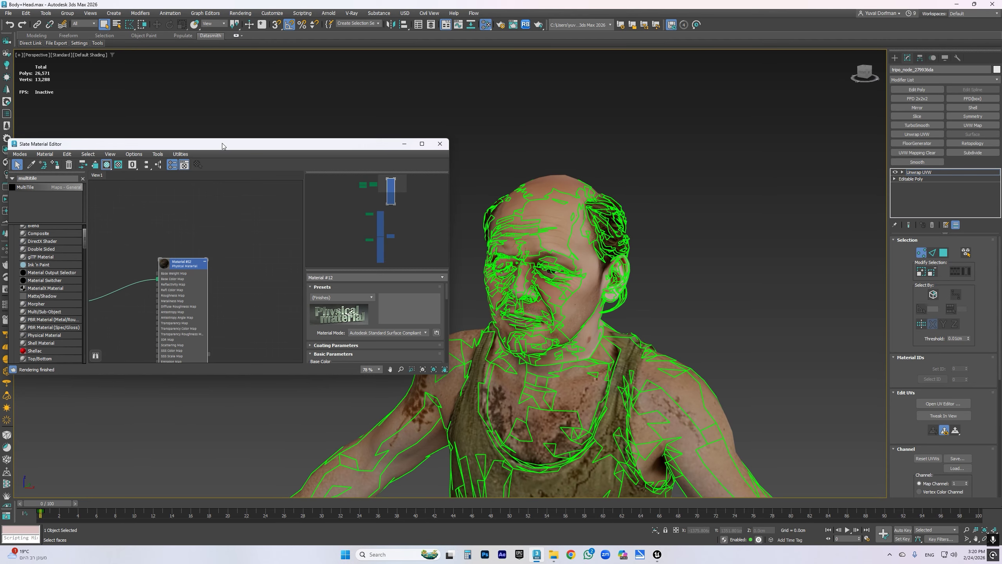
{"action": "left_click", "coordinate": [57, 166]}
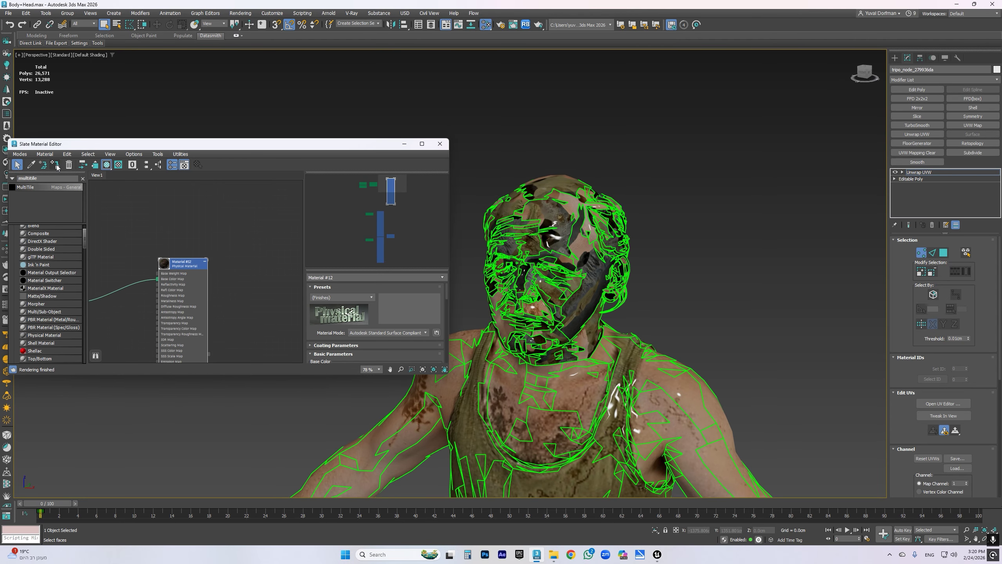
{"action": "left_click", "coordinate": [440, 143]}
Deselect the character and render the perspective view to check the UDIM textures on the head and body.
{"action": "left_click", "coordinate": [944, 171]}
{"action": "left_click", "coordinate": [633, 276]}
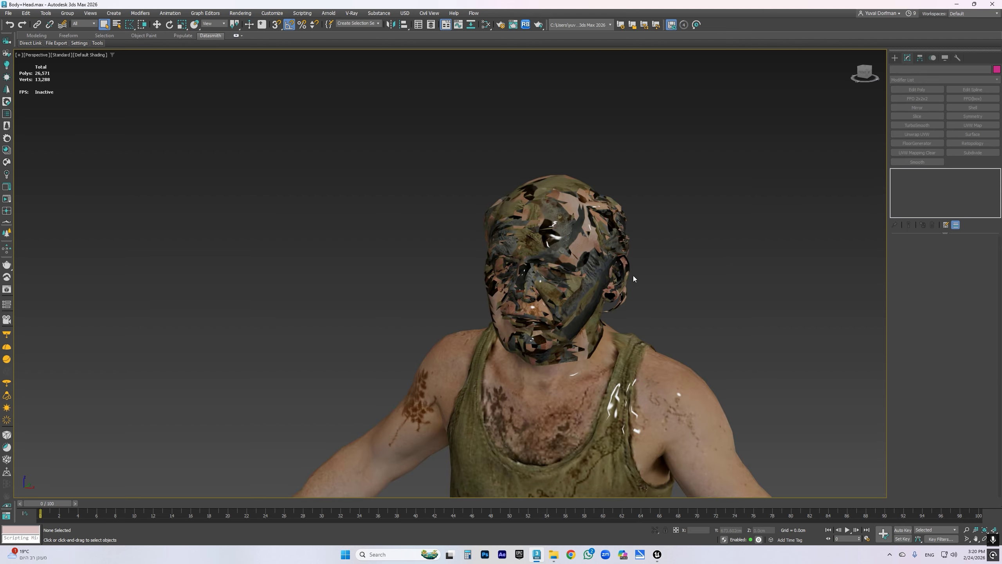
{"action": "middle_click_drag", "start_coordinate": [633, 275], "coordinate": [558, 288], "text": "alt"}
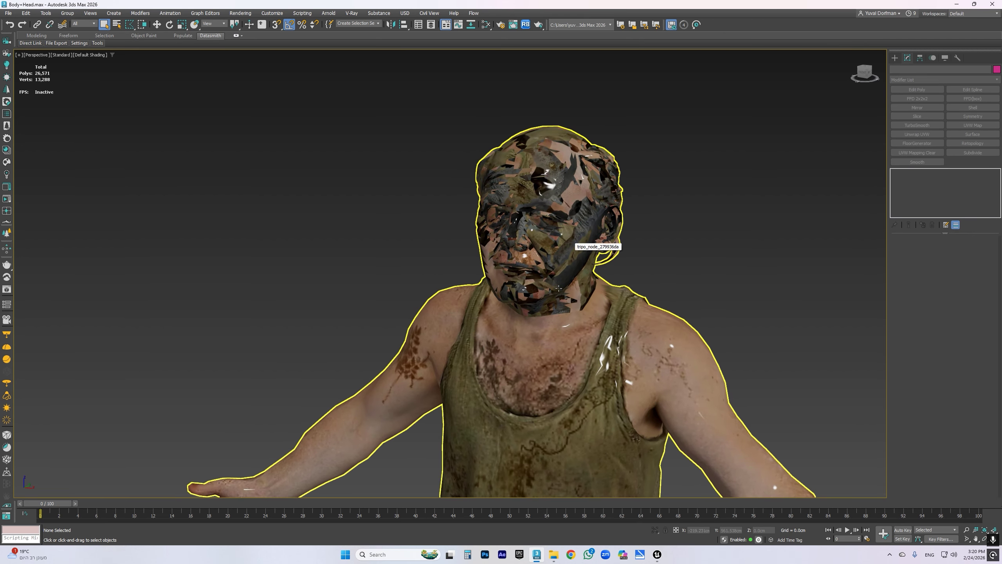
{"action": "key", "text": "shift+q"}
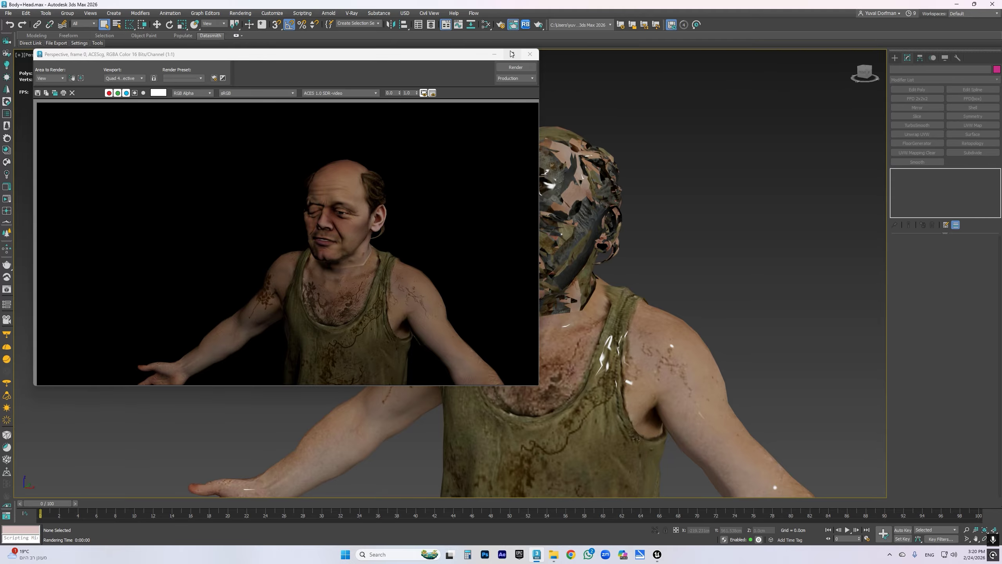
{"action": "left_click", "coordinate": [531, 54]}
{"action": "scroll", "coordinate": [557, 271], "scroll_direction": "down", "scroll_amount": 2}
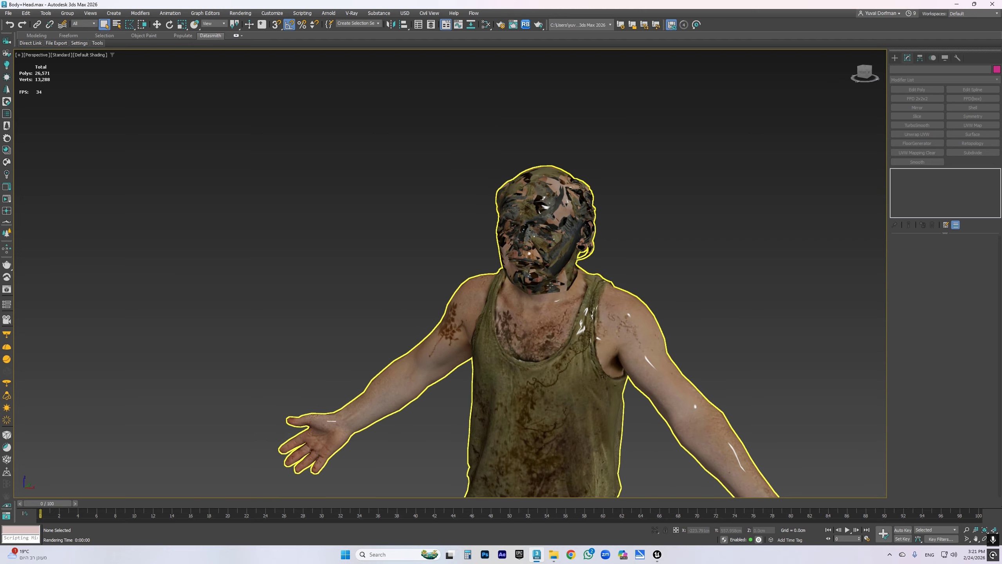
{"action": "left_click", "coordinate": [558, 271]}
{"action": "left_click", "coordinate": [678, 285]}
{"action": "middle_click_drag", "start_coordinate": [581, 219], "coordinate": [602, 277], "text": "alt"}
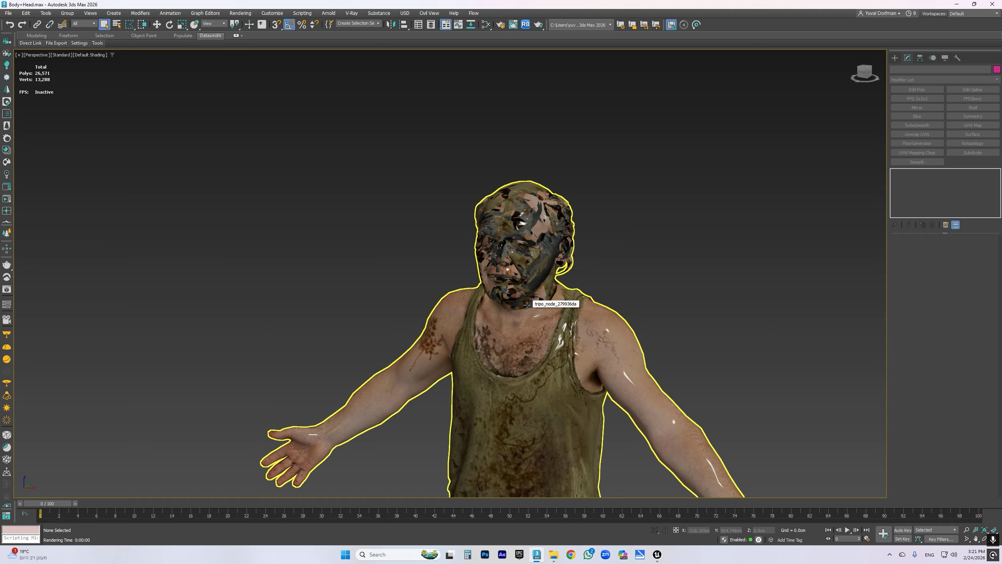
Export the scene as Body+Head.fbx to the TutUdims folder, replacing the existing file.
{"action": "left_click", "coordinate": [8, 13]}
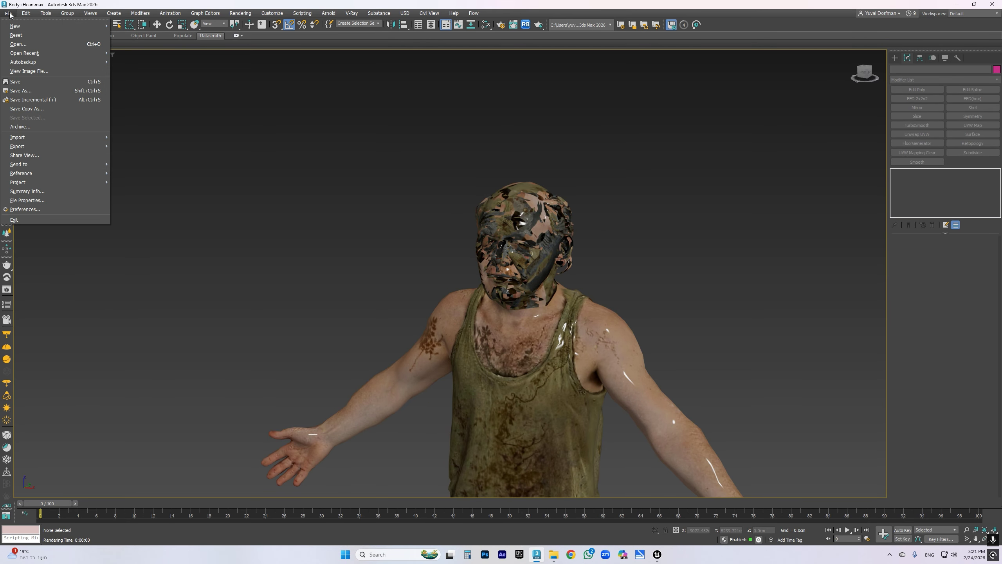
{"action": "mouse_move", "coordinate": [35, 147]}
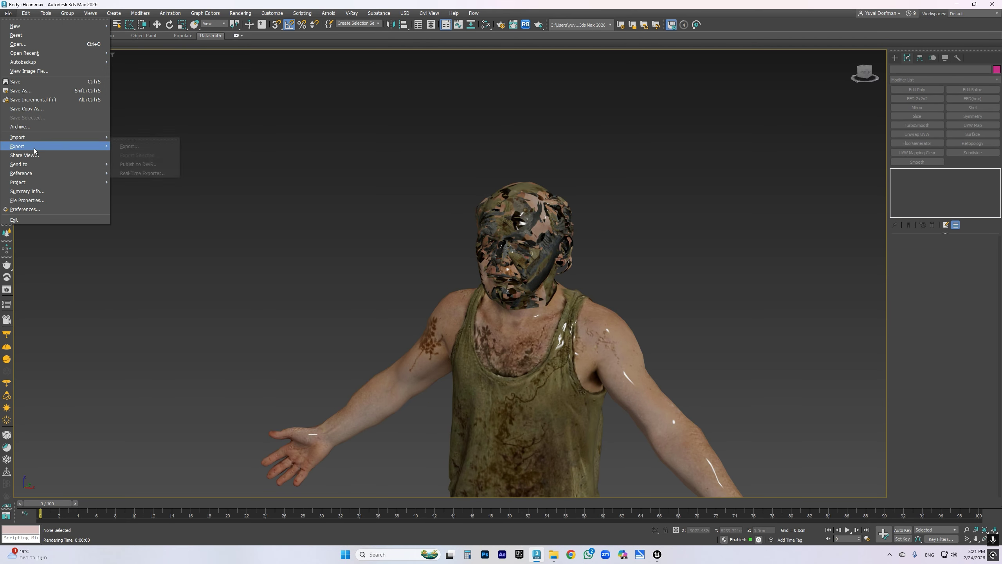
{"action": "left_click", "coordinate": [158, 147]}
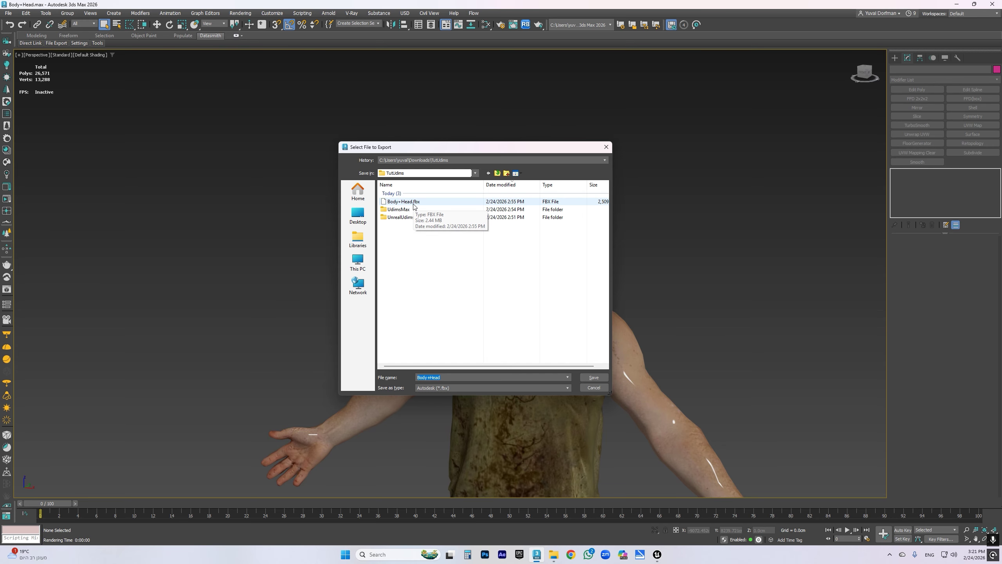
{"action": "double_click", "coordinate": [414, 202]}
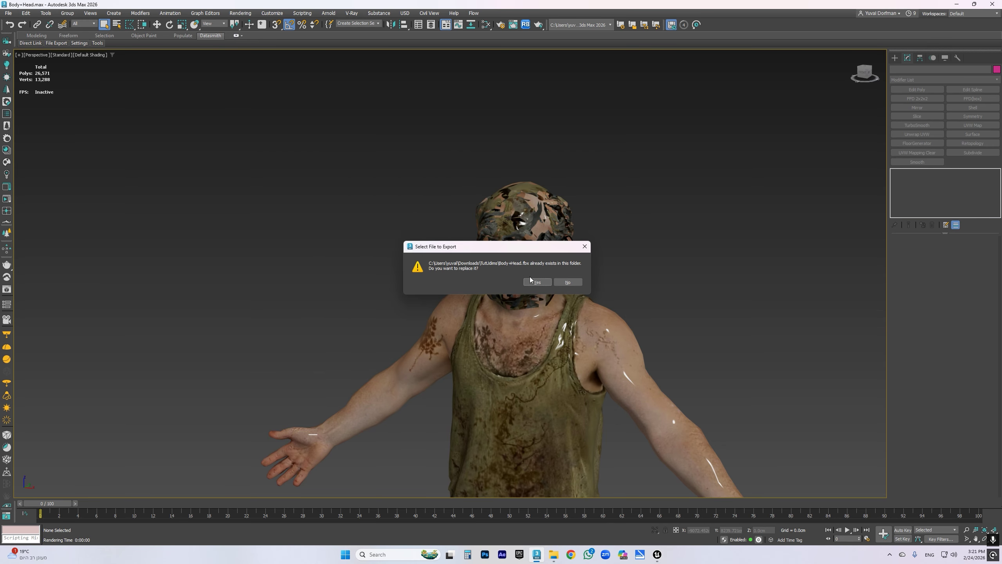
{"action": "left_click", "coordinate": [533, 280]}
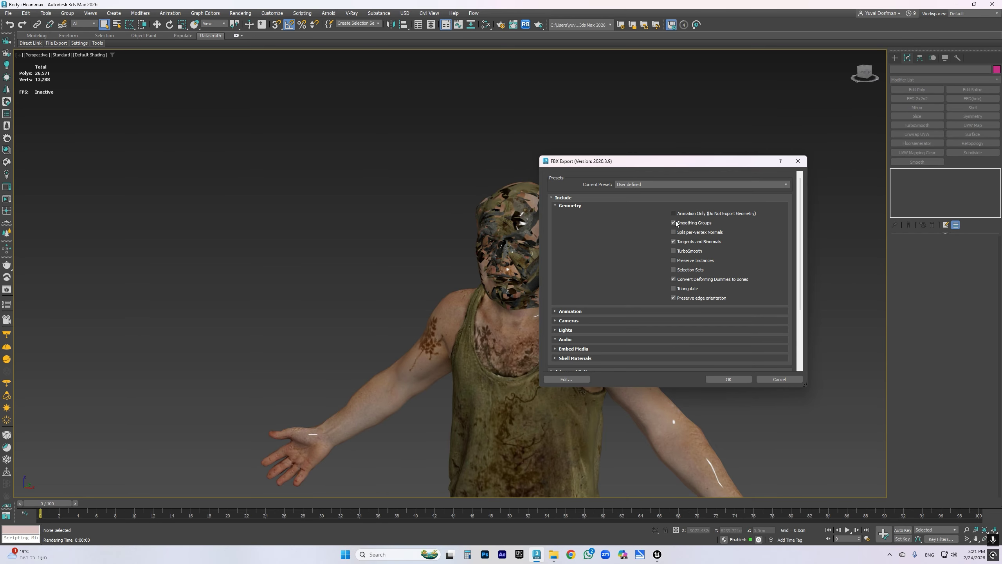
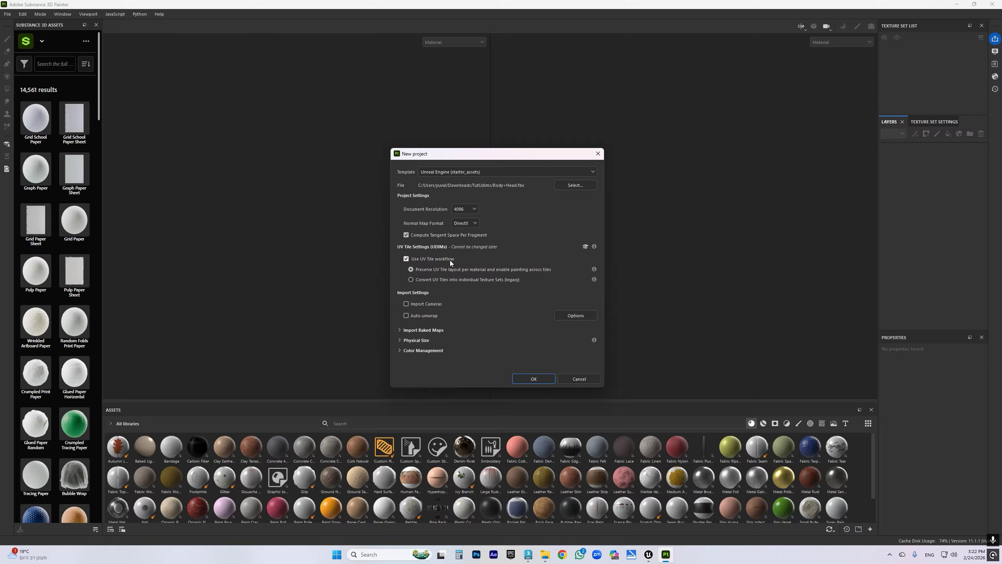
Switch to Substance 3D Painter and create the project from Body+Head.fbx with the Unreal Engine template, 4096 resolution and UV Tile workflow.
{"action": "left_click", "coordinate": [533, 379]}
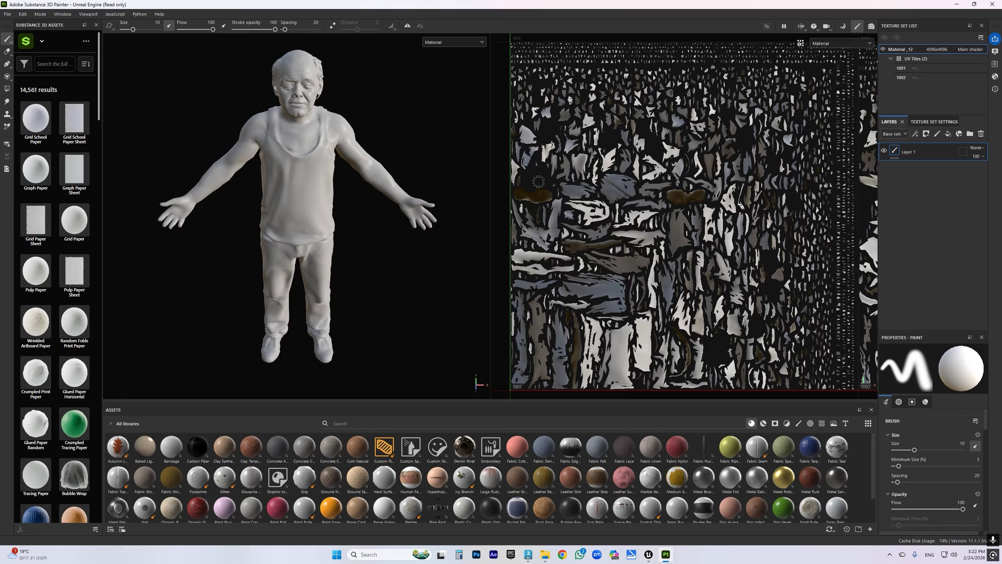
{"action": "left_click_drag", "start_coordinate": [344, 203], "coordinate": [332, 208], "text": "alt"}
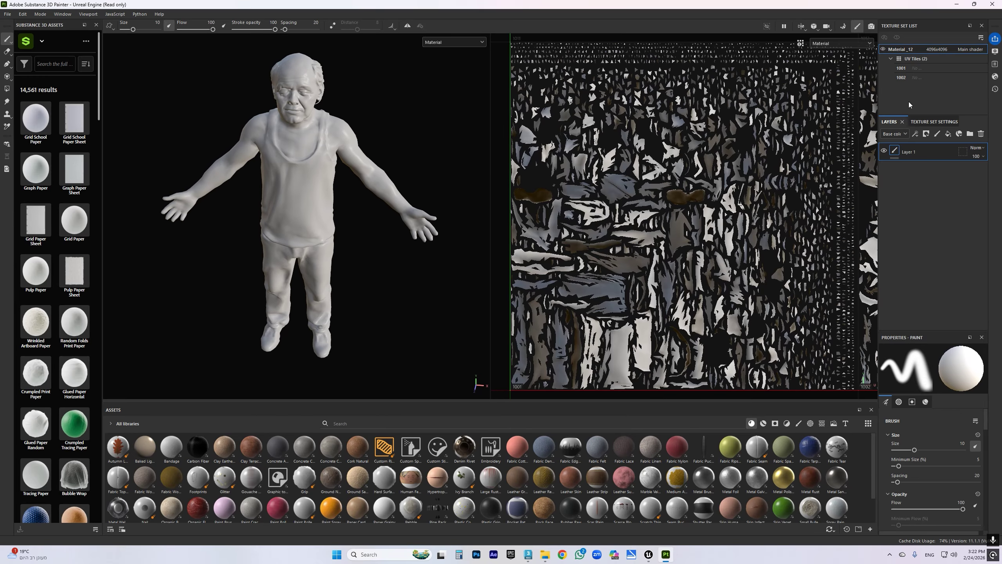
Rename the texture set as Clint and delete its default paint layer.
{"action": "double_click", "coordinate": [906, 51]}
{"action": "type", "text": "Clint"}
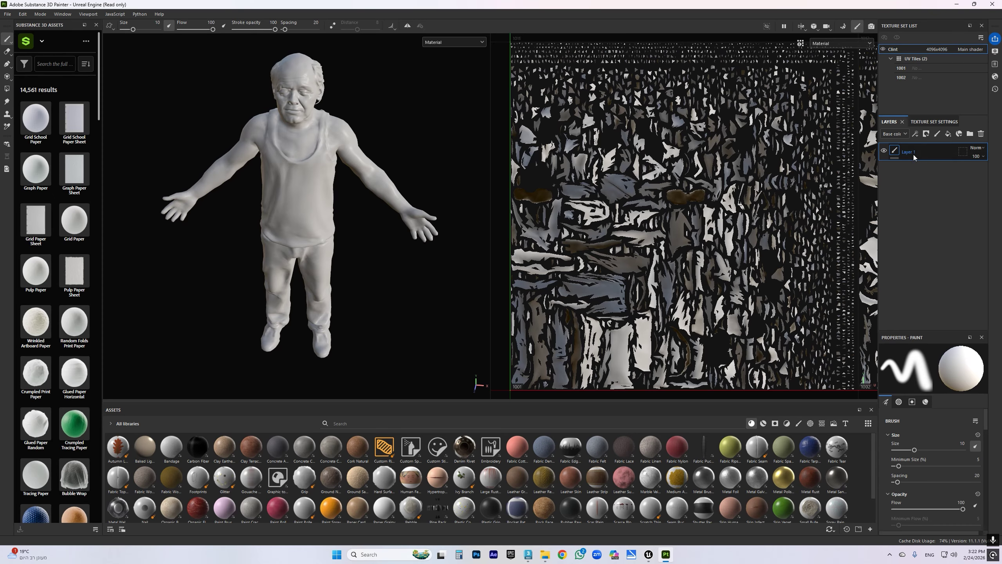
{"action": "key", "text": "Delete"}
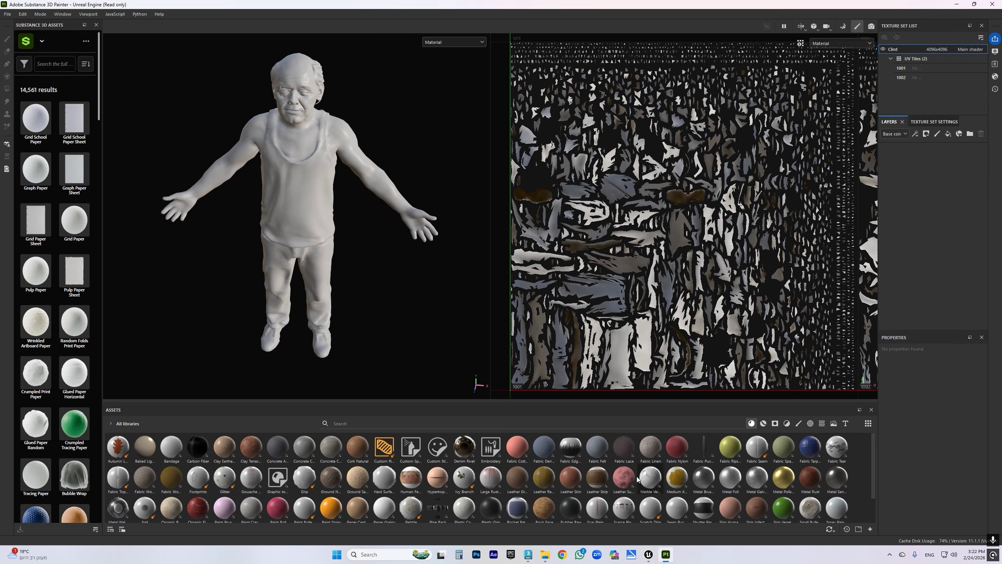
Bring T_Clint_1001 from the TutUdims folder into the empty layer stack as a base color fill layer.
{"action": "left_click", "coordinate": [545, 554]}
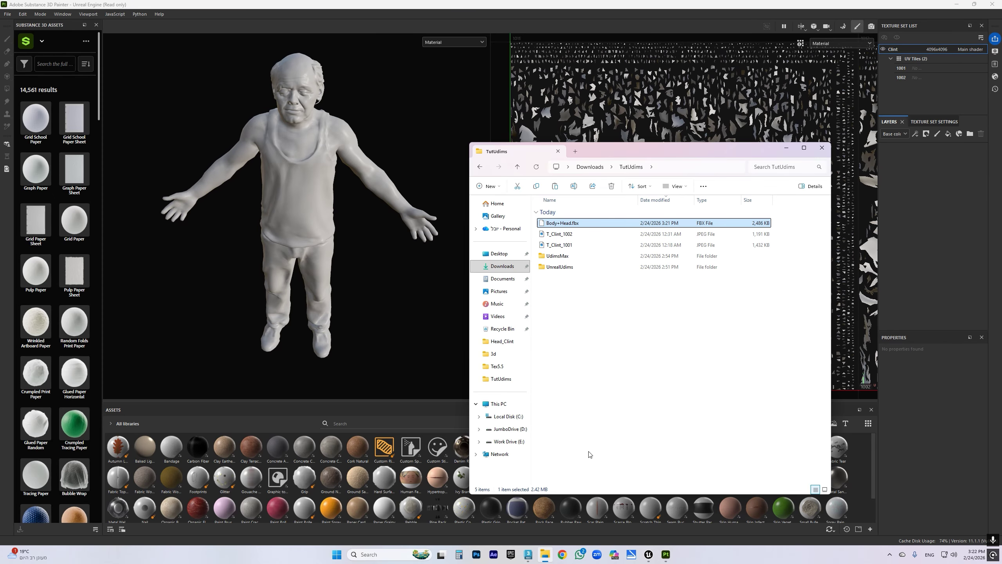
{"action": "left_click", "coordinate": [572, 246]}
{"action": "mouse_move", "coordinate": [564, 247]}
{"action": "left_mouse_down"}
{"action": "mouse_move", "coordinate": [907, 240]}
{"action": "mouse_move", "coordinate": [922, 200]}
{"action": "left_mouse_up"}
{"action": "left_click", "coordinate": [942, 218]}
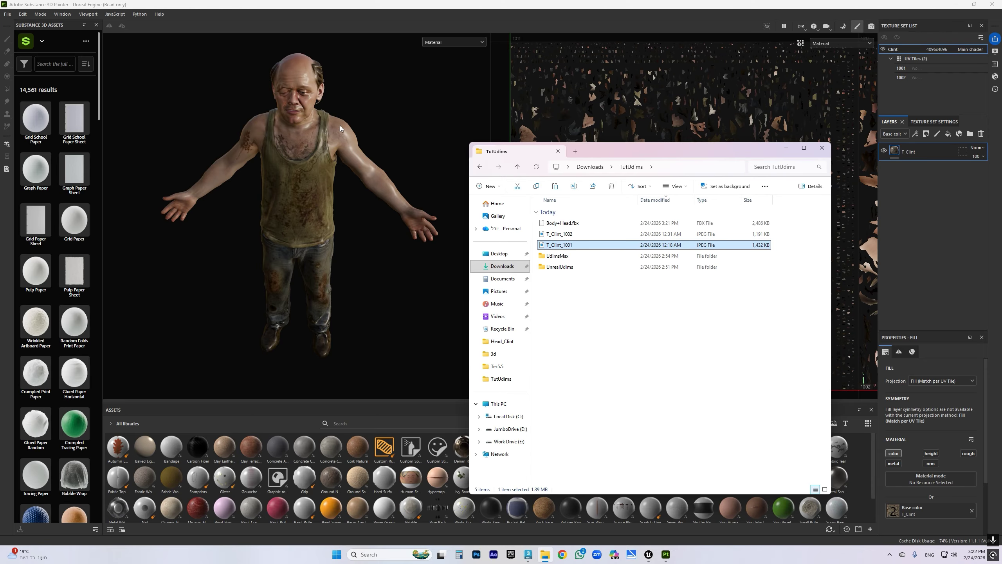
Enable the roughness channel on the T_Clint fill layer and set its roughness to 1.
{"action": "left_click", "coordinate": [310, 142]}
{"action": "left_click_drag", "start_coordinate": [310, 142], "coordinate": [289, 127], "text": "alt"}
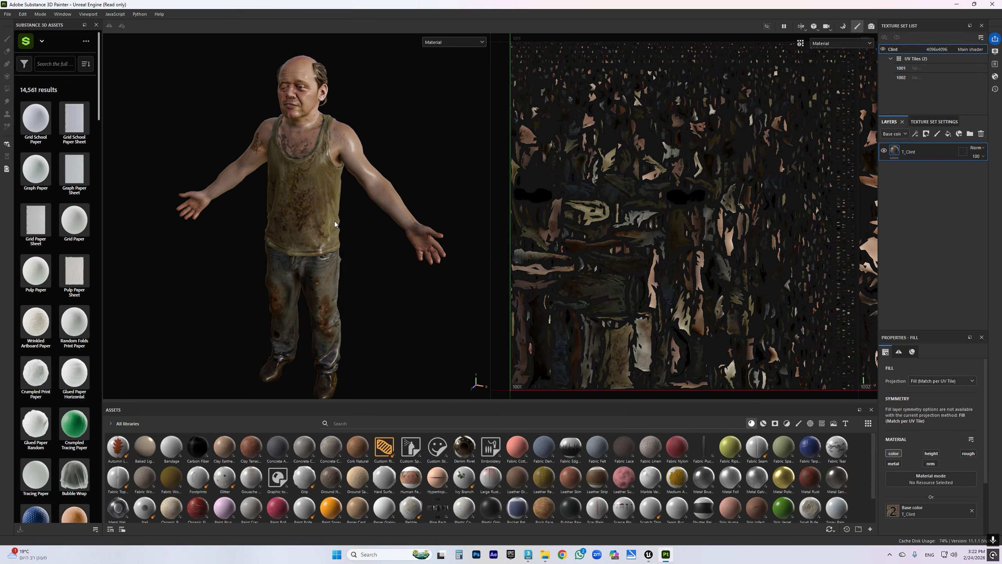
{"action": "scroll", "coordinate": [334, 224], "scroll_direction": "up", "scroll_amount": 6}
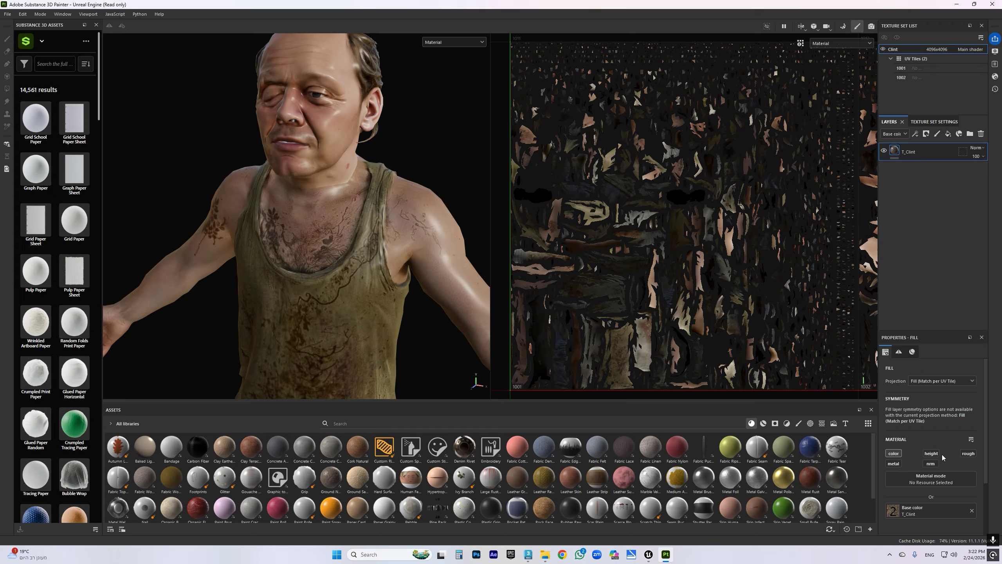
{"action": "left_click", "coordinate": [968, 453]}
{"action": "scroll", "coordinate": [944, 467], "scroll_direction": "down", "scroll_amount": 2}
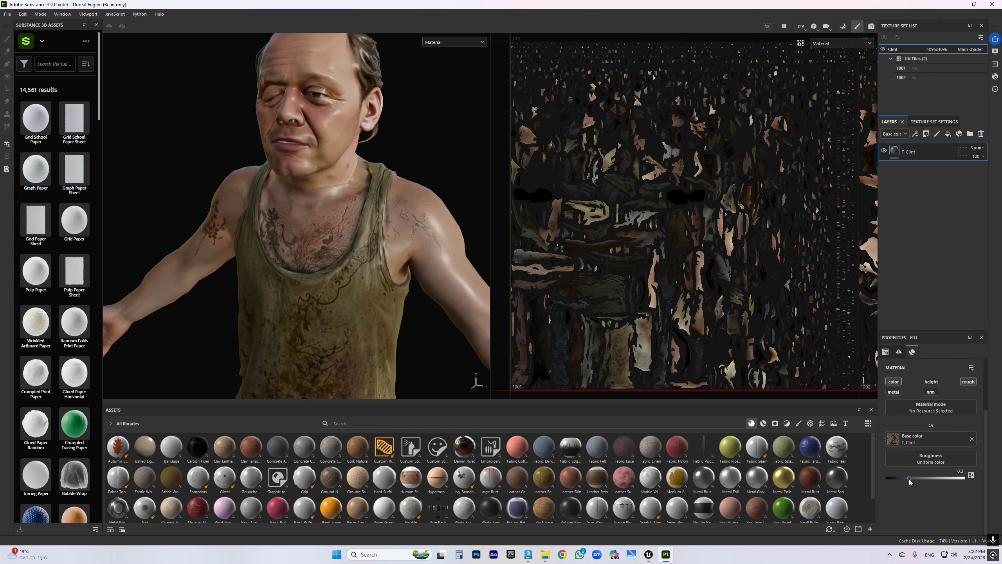
{"action": "left_click_drag", "start_coordinate": [909, 479], "coordinate": [963, 478]}
{"action": "scroll", "coordinate": [385, 193], "scroll_direction": "down", "scroll_amount": 2}
Add a paint layer above T_Clint and set its base color blending mode to Passthrough.
{"action": "middle_click_drag", "start_coordinate": [385, 192], "coordinate": [379, 296], "text": "alt"}
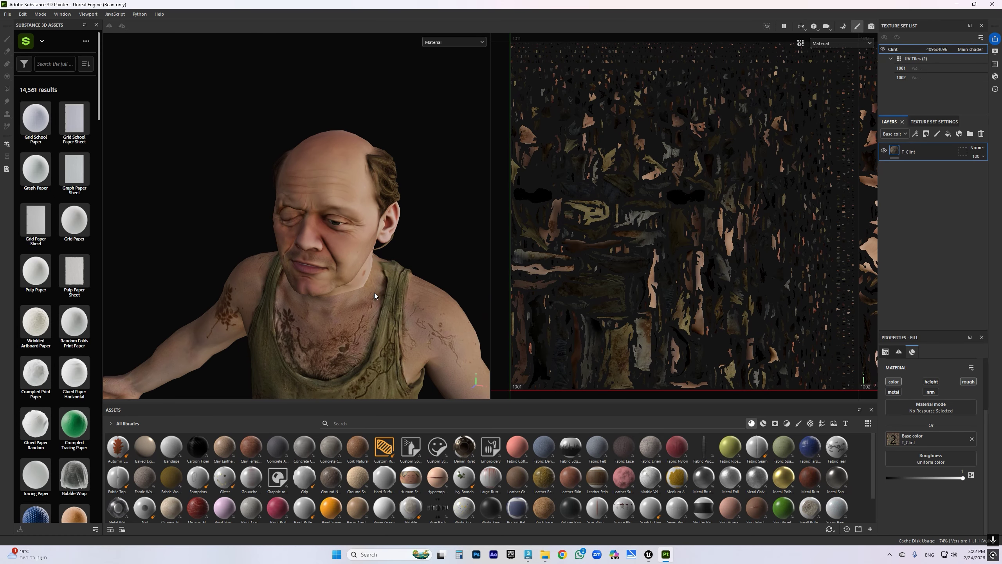
{"action": "left_click_drag", "start_coordinate": [373, 292], "coordinate": [367, 282], "text": "alt"}
{"action": "scroll", "coordinate": [367, 282], "scroll_direction": "up", "scroll_amount": 3}
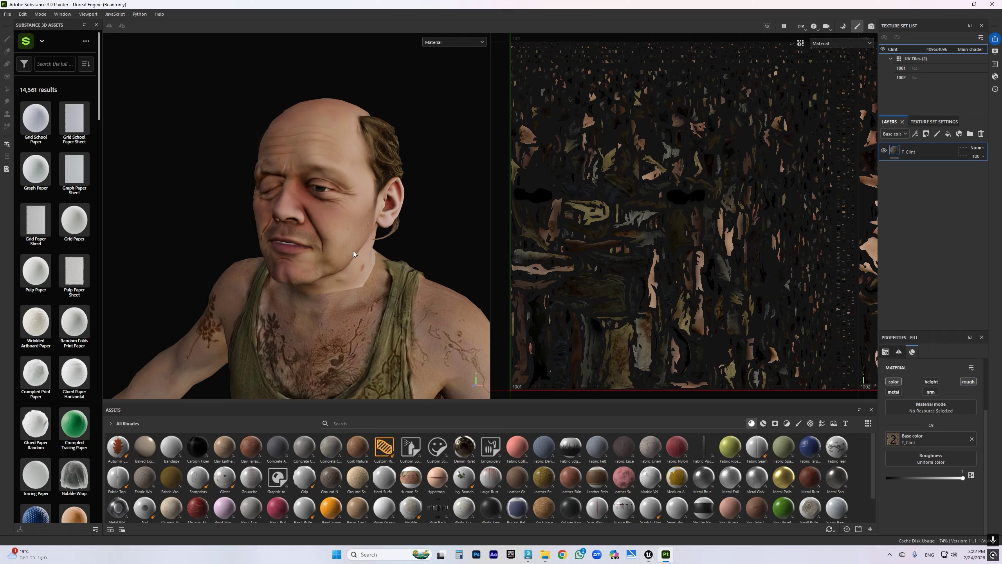
{"action": "left_click_drag", "start_coordinate": [351, 297], "coordinate": [350, 284], "text": "alt"}
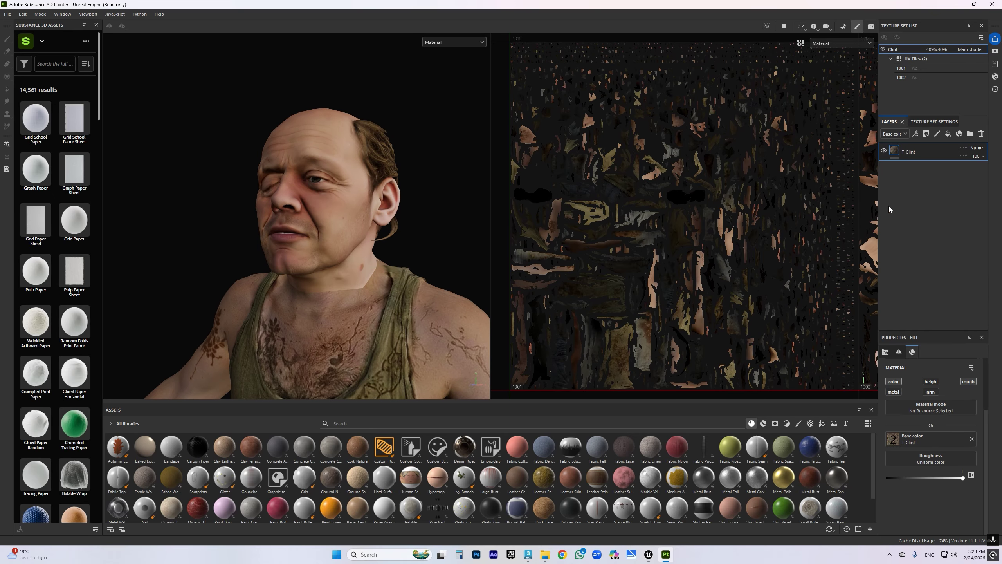
{"action": "left_click", "coordinate": [938, 134]}
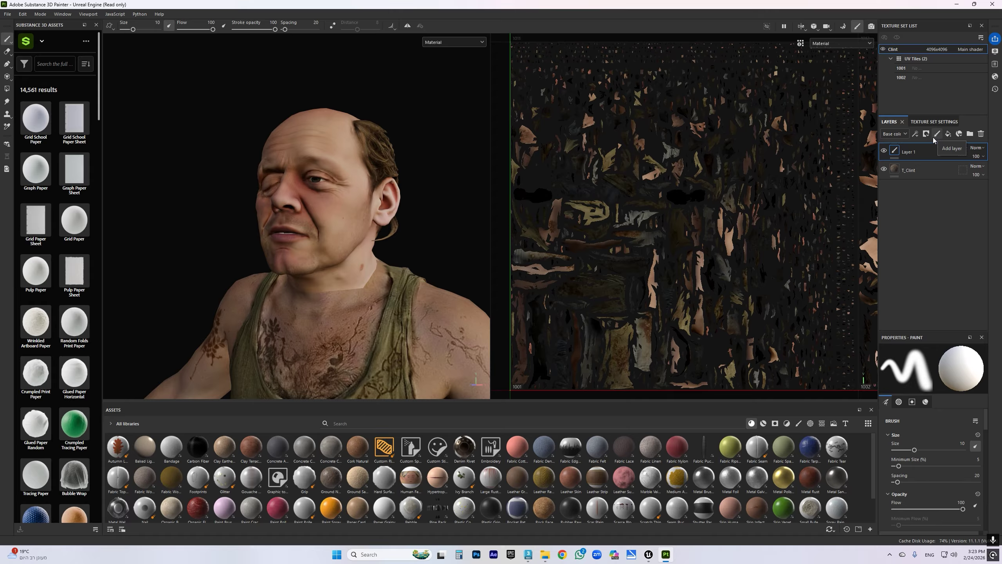
{"action": "left_click", "coordinate": [976, 149]}
{"action": "left_click", "coordinate": [947, 158]}
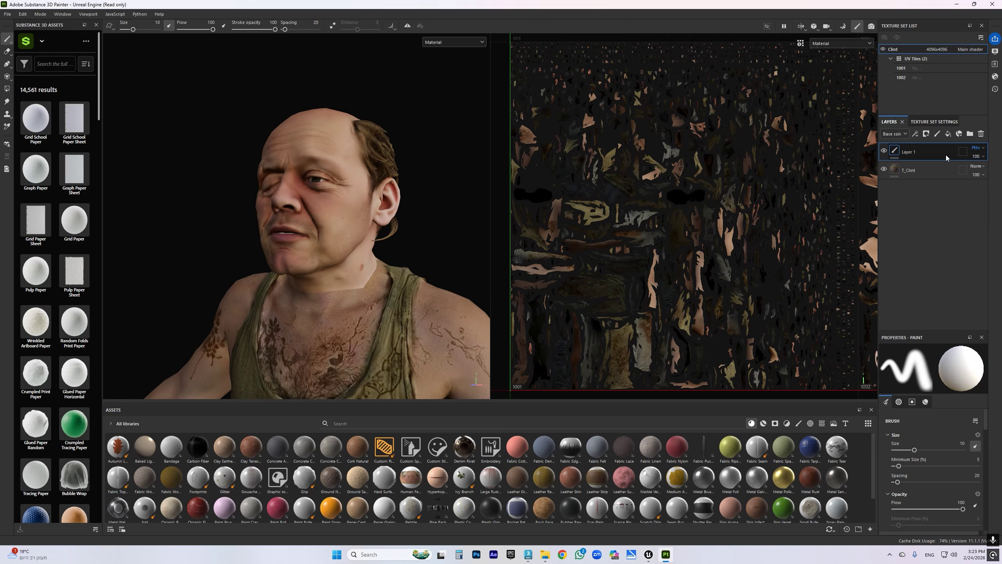
With the Clone tool, sample skin on the upper chest and paint it over the seam on the neck's front and side.
{"action": "left_click", "coordinate": [8, 114]}
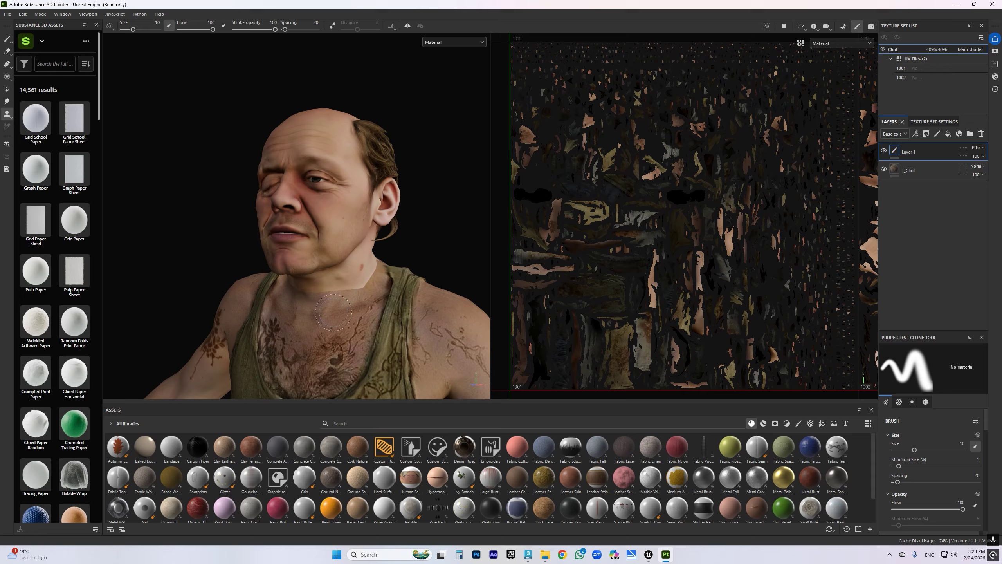
{"action": "left_click_drag", "start_coordinate": [332, 311], "coordinate": [328, 306], "text": "alt"}
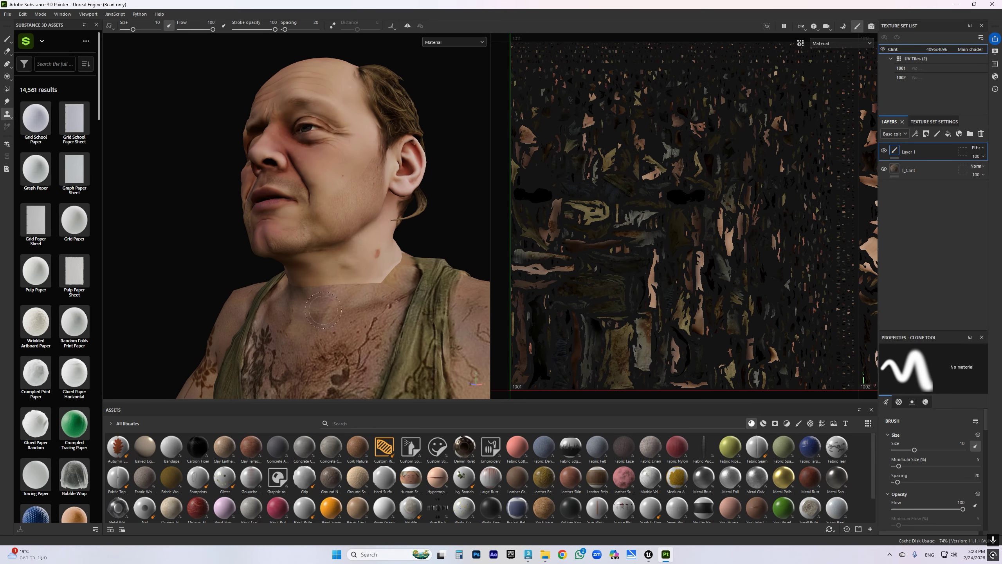
{"action": "key", "text": "v"}
{"action": "left_click", "coordinate": [323, 310]}
{"action": "left_click_drag", "start_coordinate": [362, 280], "coordinate": [322, 272]}
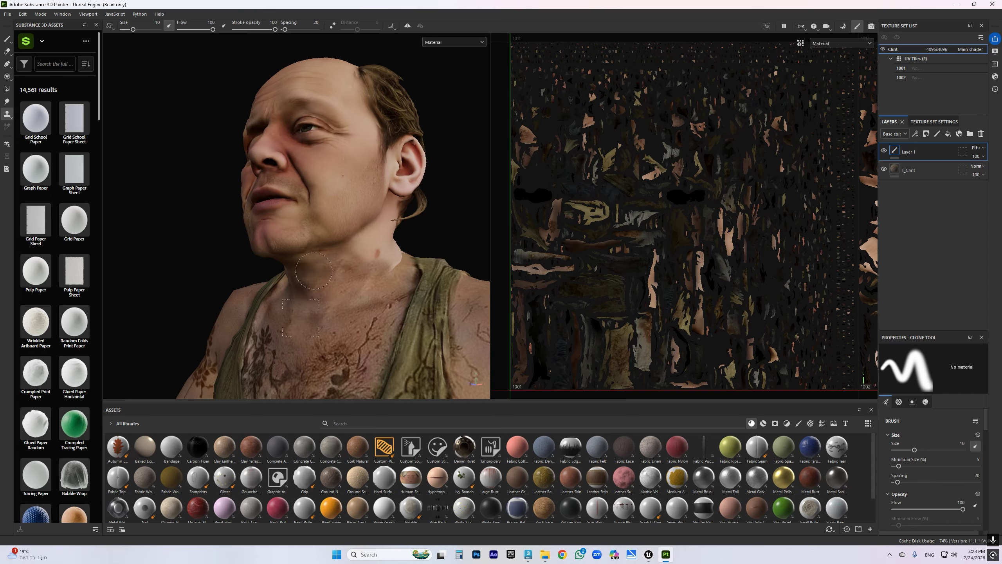
{"action": "left_click_drag", "start_coordinate": [359, 304], "coordinate": [330, 308], "text": "alt"}
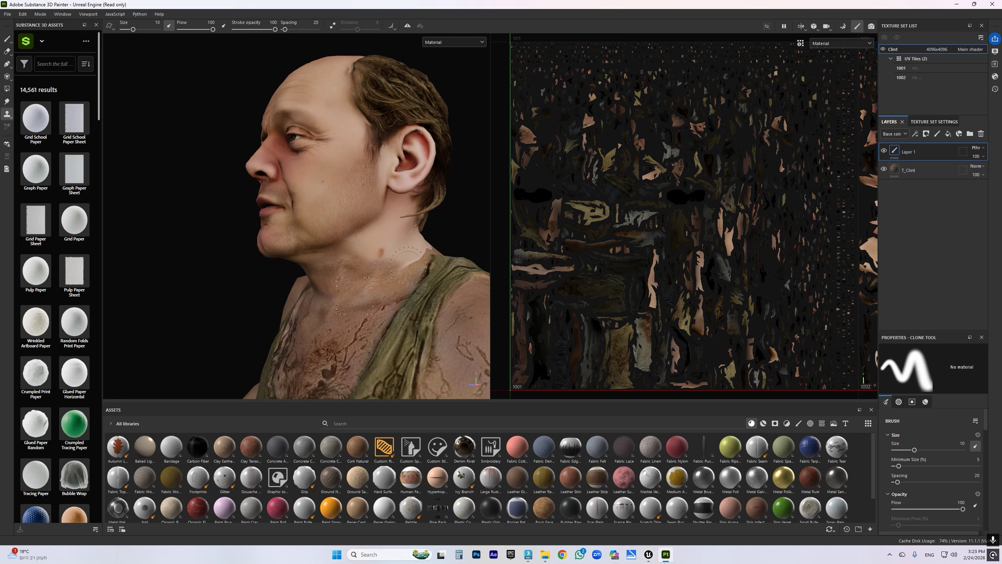
{"action": "mouse_move", "coordinate": [381, 247]}
{"action": "left_mouse_down", "text": "alt"}
{"action": "mouse_move", "coordinate": [384, 274]}
{"action": "mouse_move", "coordinate": [371, 263]}
{"action": "left_mouse_up", "text": "alt"}
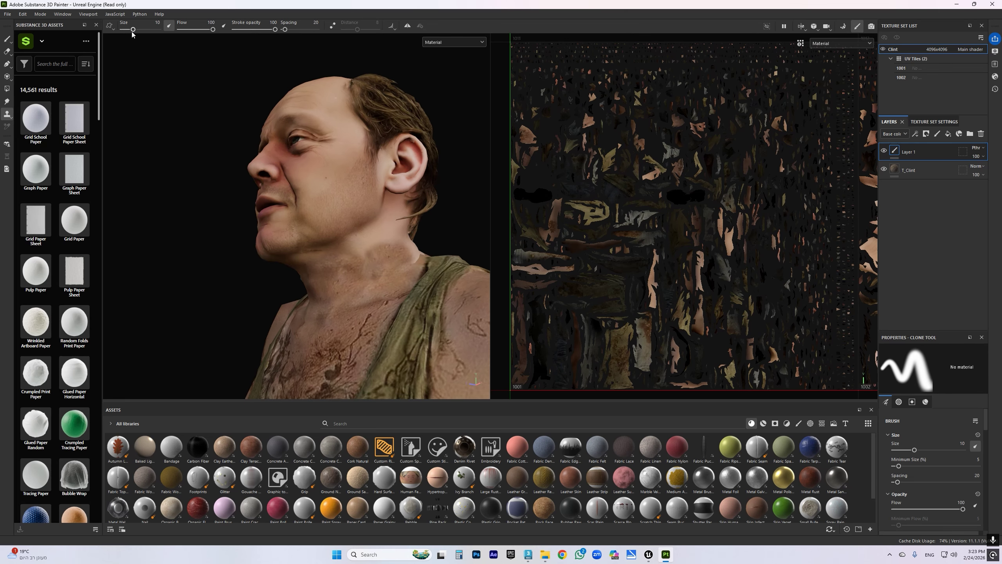
Enlarge the clone brush to 17.55, resample the chest skin and blend the seam around the rest of the neck.
{"action": "left_click_drag", "start_coordinate": [132, 31], "coordinate": [137, 29]}
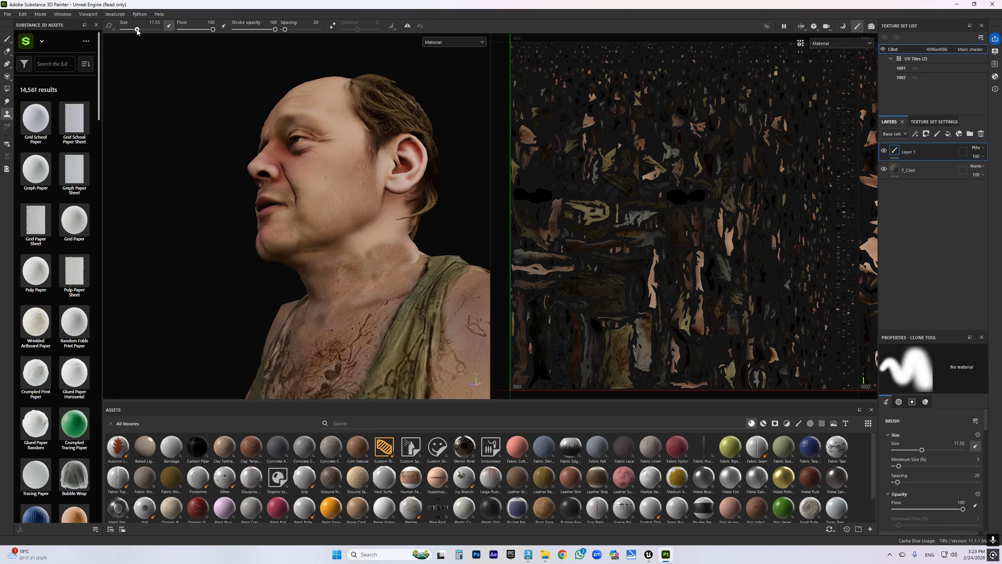
{"action": "left_click", "coordinate": [331, 309]}
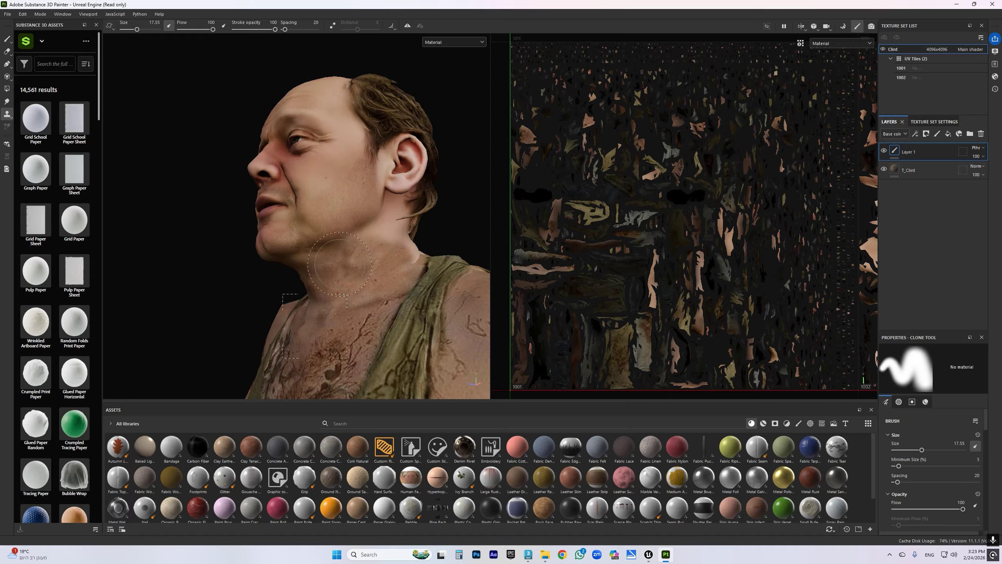
{"action": "mouse_move", "coordinate": [363, 297]}
{"action": "left_mouse_down", "text": "alt"}
{"action": "mouse_move", "coordinate": [298, 329]}
{"action": "mouse_move", "coordinate": [169, 357]}
{"action": "mouse_move", "coordinate": [375, 309]}
{"action": "left_mouse_up", "text": "alt"}
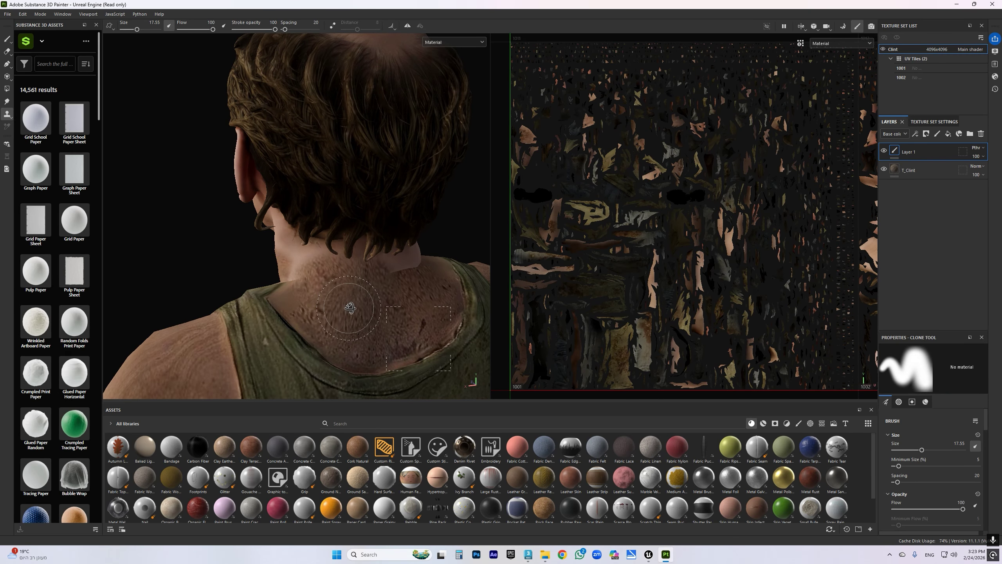
{"action": "left_click_drag", "start_coordinate": [350, 308], "coordinate": [450, 309], "text": "alt"}
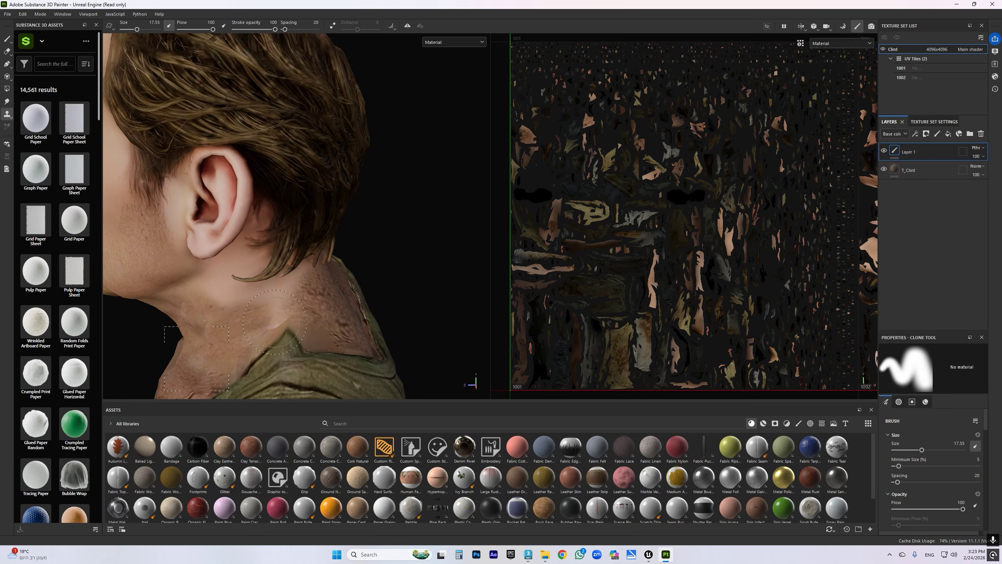
{"action": "left_click_drag", "start_coordinate": [272, 324], "coordinate": [339, 335], "text": "alt"}
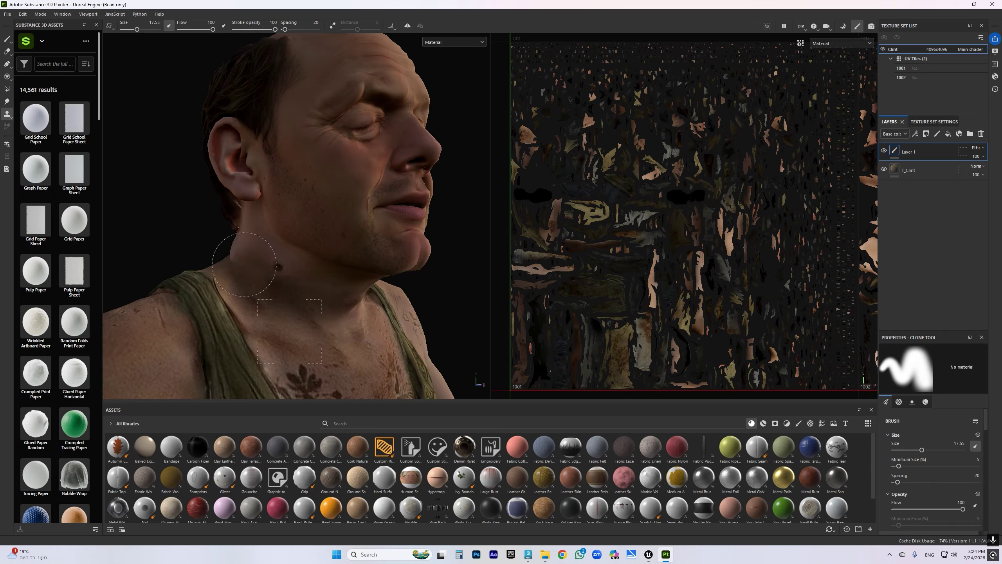
{"action": "mouse_move", "coordinate": [291, 331]}
{"action": "left_mouse_down", "text": "alt"}
{"action": "mouse_move", "coordinate": [219, 313]}
{"action": "mouse_move", "coordinate": [290, 316]}
{"action": "left_mouse_up", "text": "alt"}
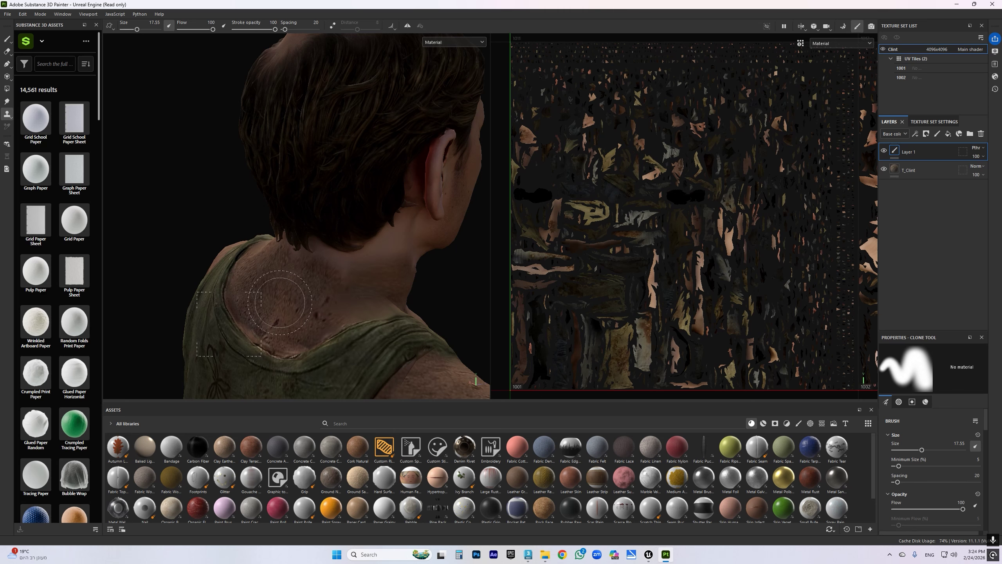
{"action": "left_click_drag", "start_coordinate": [282, 271], "coordinate": [370, 299], "text": "alt"}
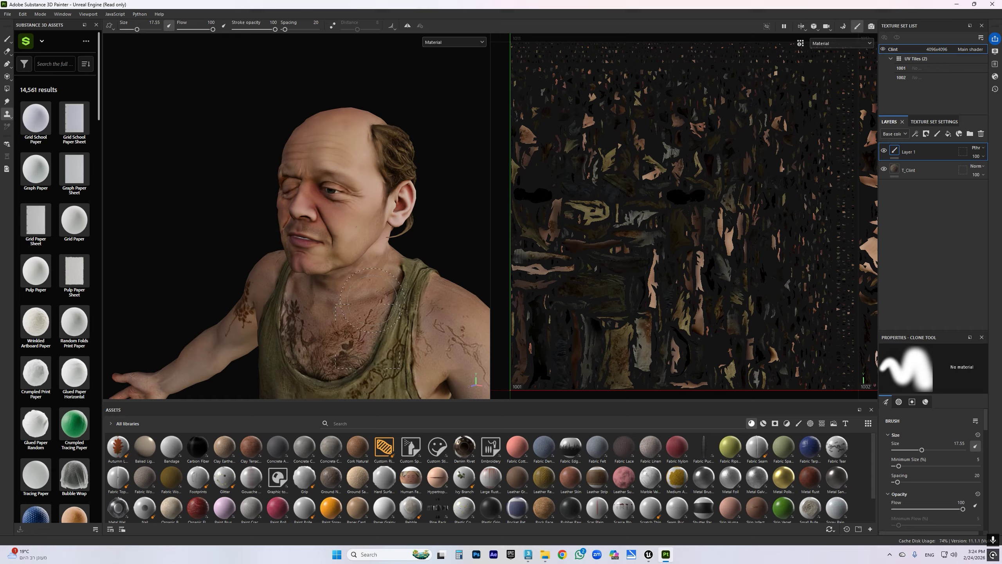
{"action": "mouse_move", "coordinate": [395, 296]}
{"action": "left_mouse_down", "text": "alt"}
{"action": "mouse_move", "coordinate": [355, 276]}
{"action": "mouse_move", "coordinate": [268, 195]}
{"action": "mouse_move", "coordinate": [315, 138]}
{"action": "mouse_move", "coordinate": [310, 41]}
{"action": "left_mouse_up", "text": "alt"}
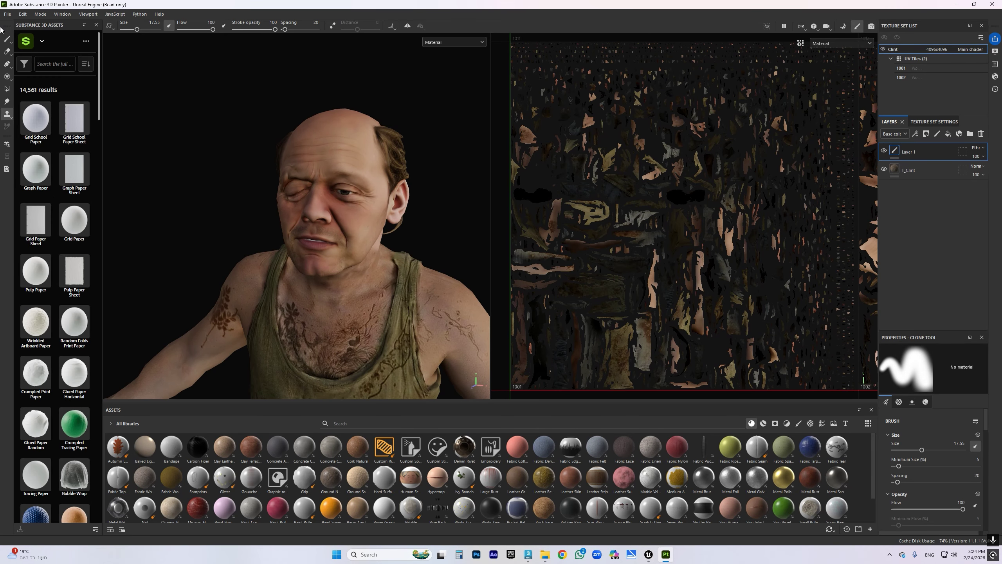
Open the texture export settings and browse to Downloads > TutUdims for the output directory.
{"action": "left_click", "coordinate": [7, 14]}
{"action": "left_click", "coordinate": [6, 14]}
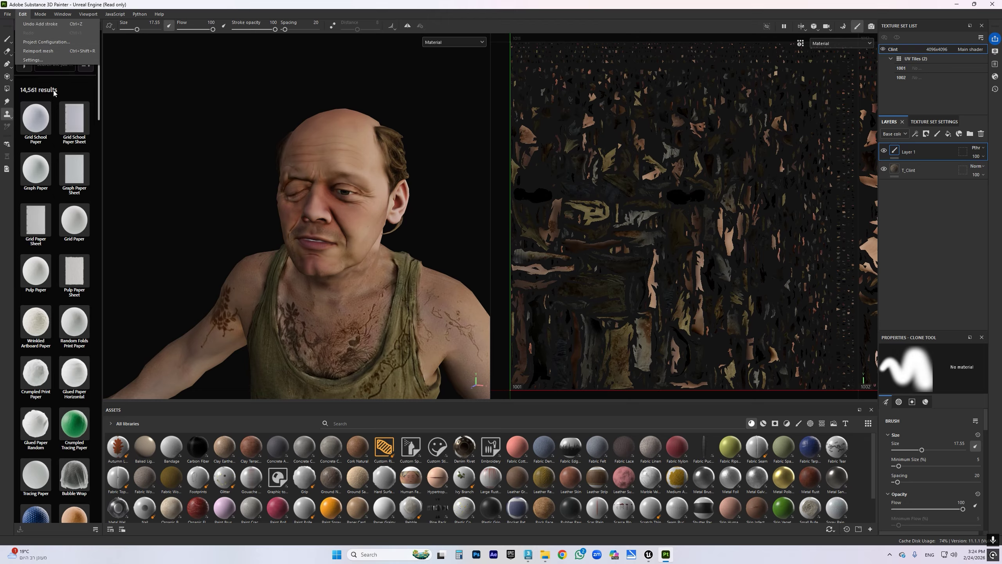
{"action": "left_click", "coordinate": [4, 15]}
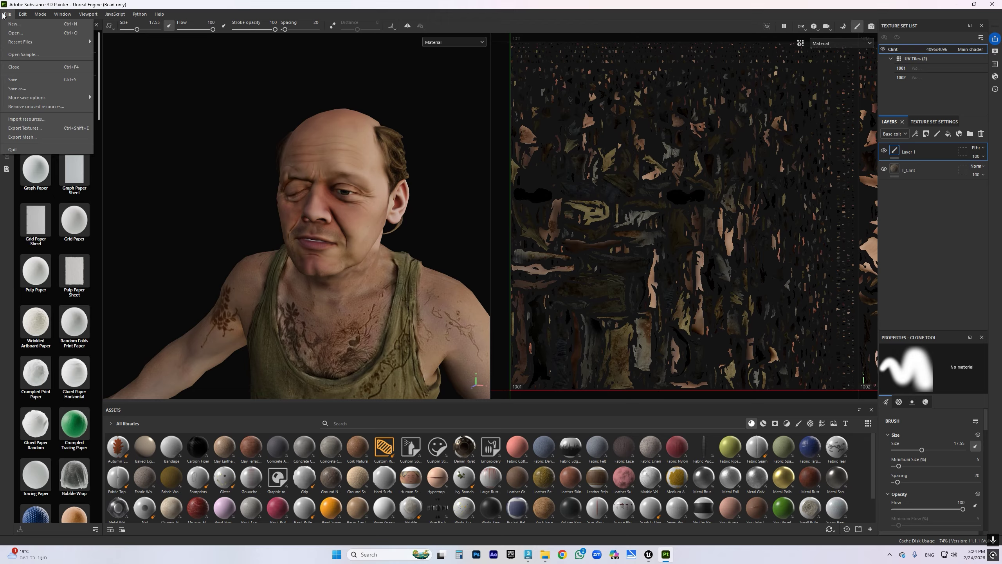
{"action": "left_click", "coordinate": [33, 129]}
{"action": "left_click", "coordinate": [537, 174]}
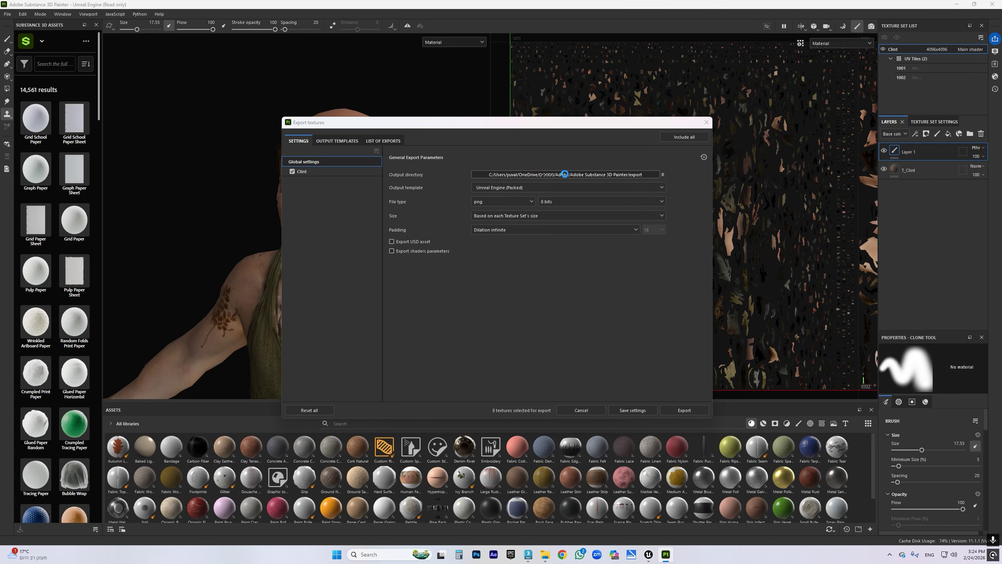
{"action": "left_click", "coordinate": [317, 218]}
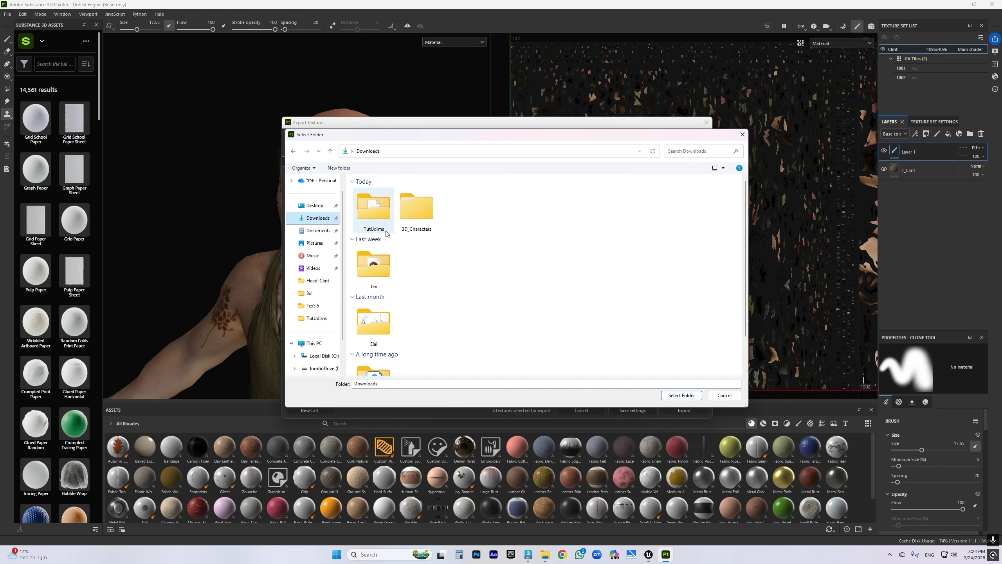
{"action": "double_click", "coordinate": [373, 207]}
Create a new folder named Substance inside the TutUdims folder.
{"action": "right_click", "coordinate": [402, 270]}
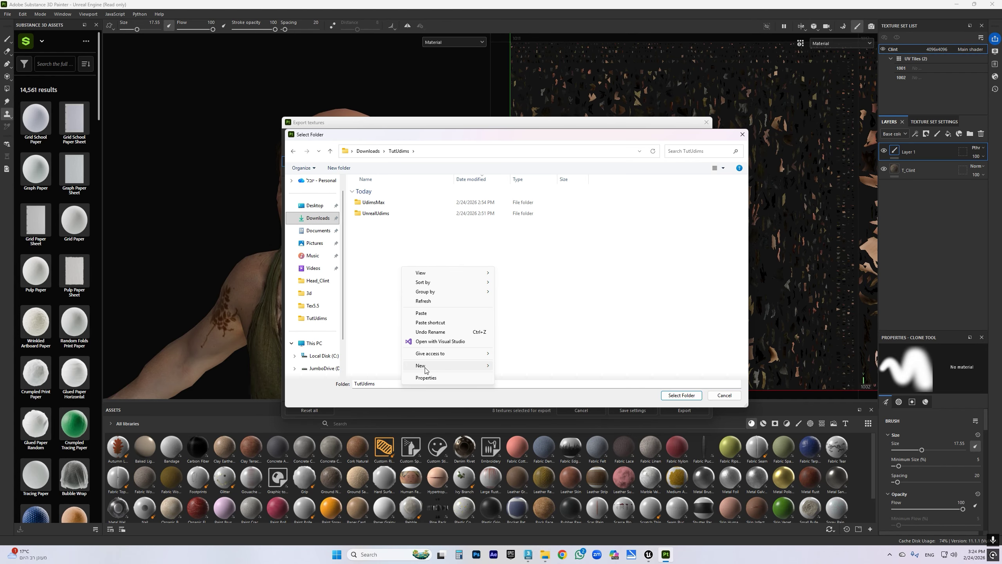
{"action": "mouse_move", "coordinate": [430, 366]}
{"action": "left_click", "coordinate": [509, 366]}
{"action": "type", "text": "Su"}
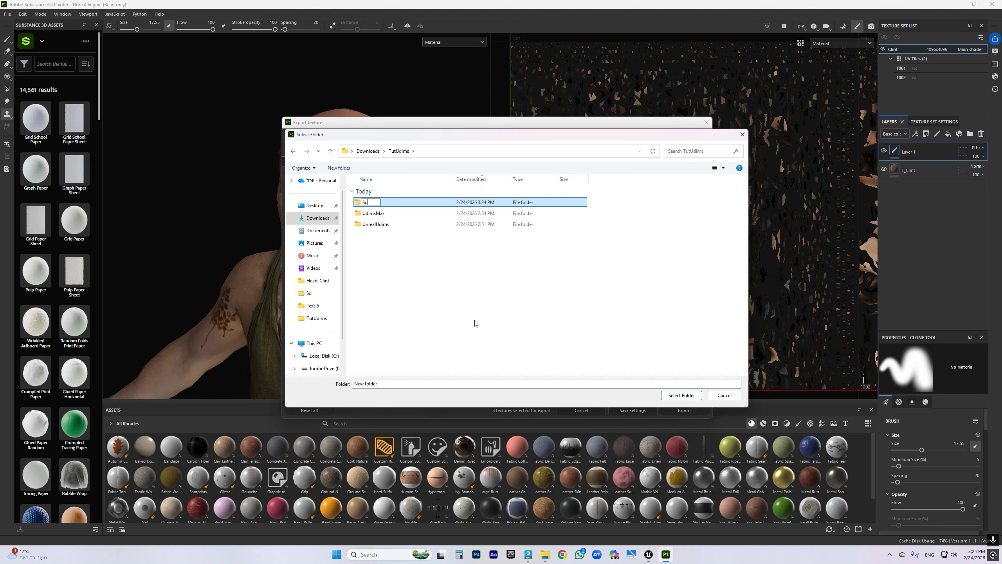
{"action": "type", "text": "bstance"}
{"action": "key", "text": "Return"}
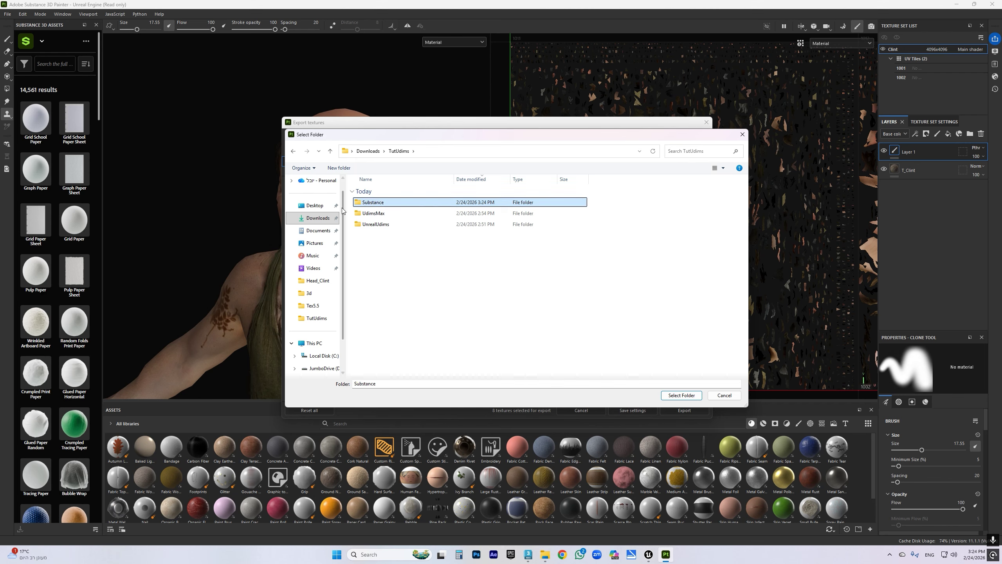
Use the Substance folder as the texture output directory and set the export size to 4096.
{"action": "double_click", "coordinate": [379, 202]}
{"action": "left_click", "coordinate": [689, 395]}
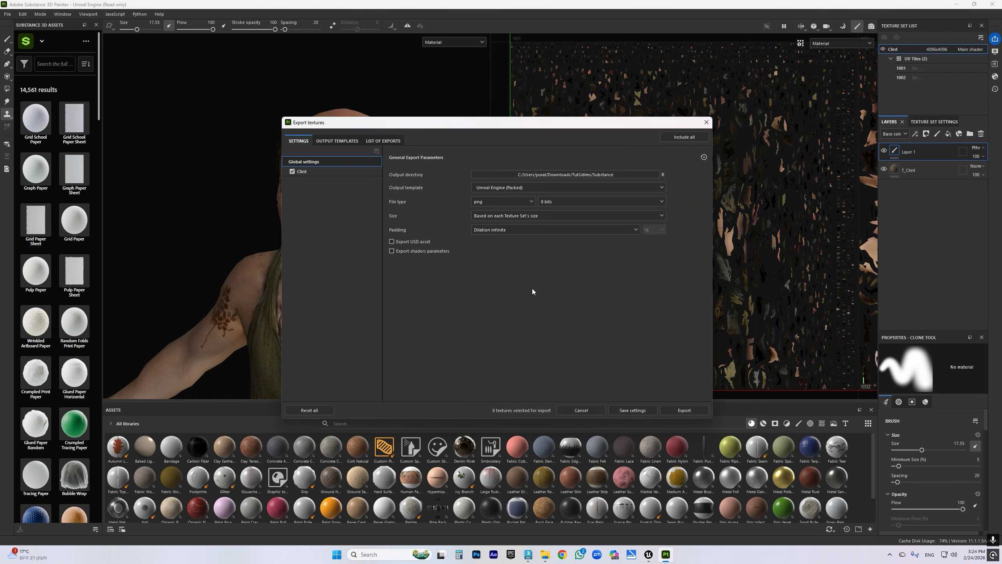
{"action": "left_click", "coordinate": [522, 216]}
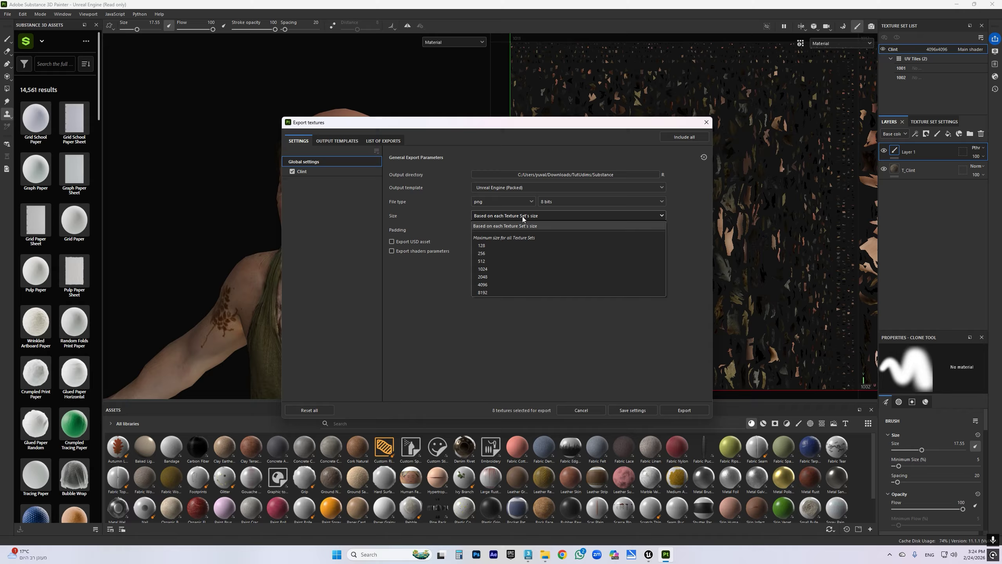
{"action": "left_click", "coordinate": [492, 281]}
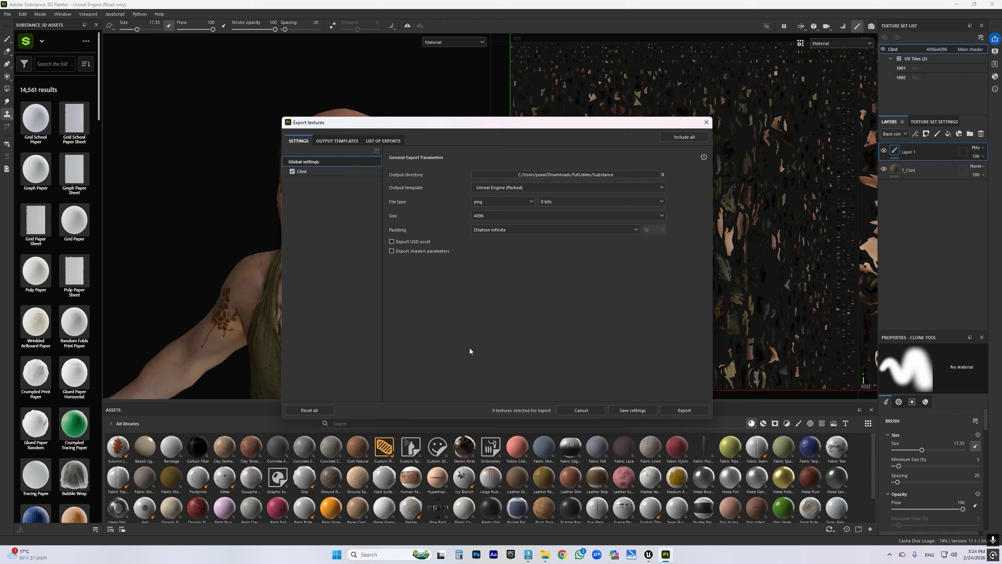
Export the Clint texture set with the current settings and close the export window.
{"action": "left_click", "coordinate": [686, 411]}
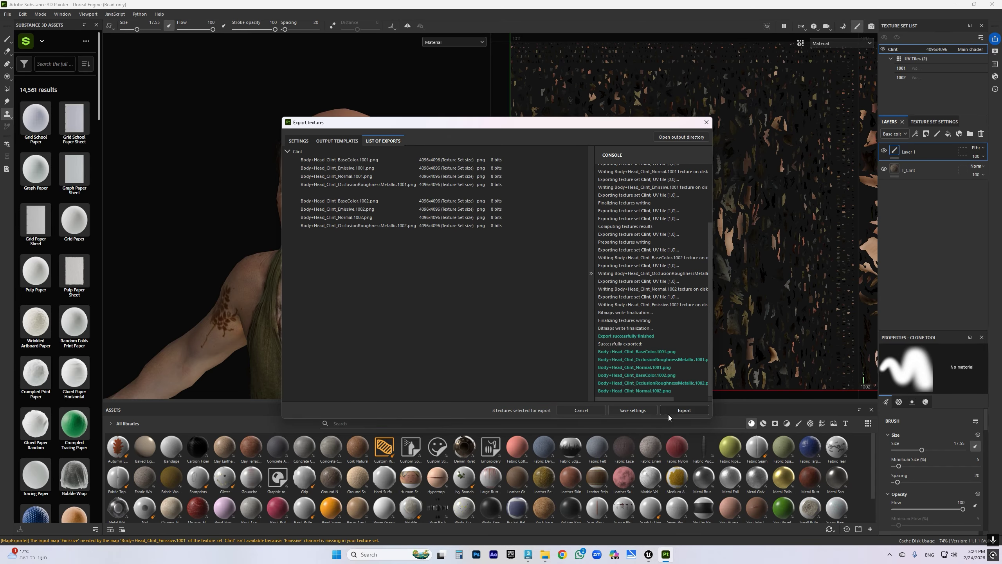
{"action": "left_click", "coordinate": [706, 123]}
Close Substance 3D Painter, saving the project as UDIMS in the TutUdims > Substance folder.
{"action": "left_click", "coordinate": [993, 4]}
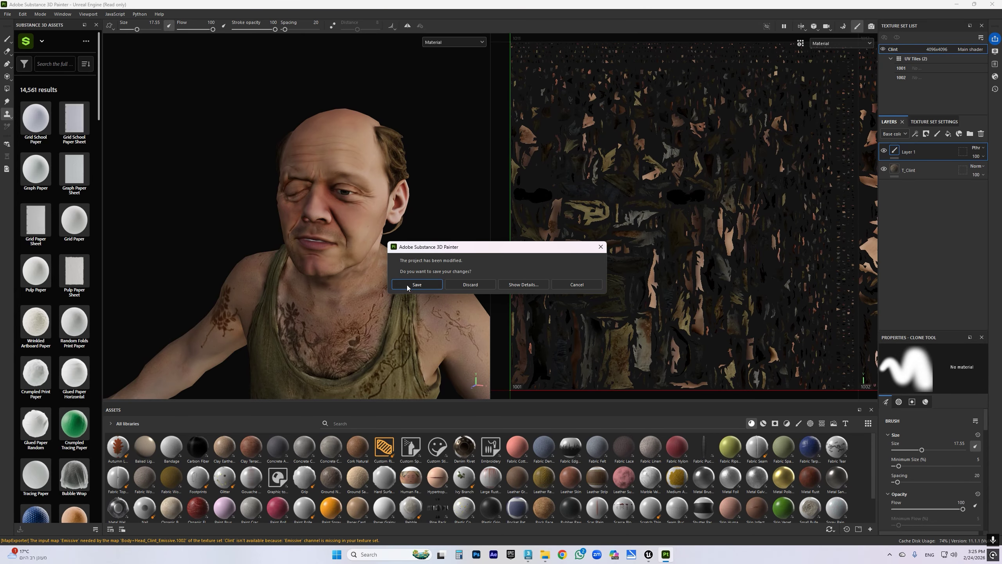
{"action": "left_click", "coordinate": [408, 286]}
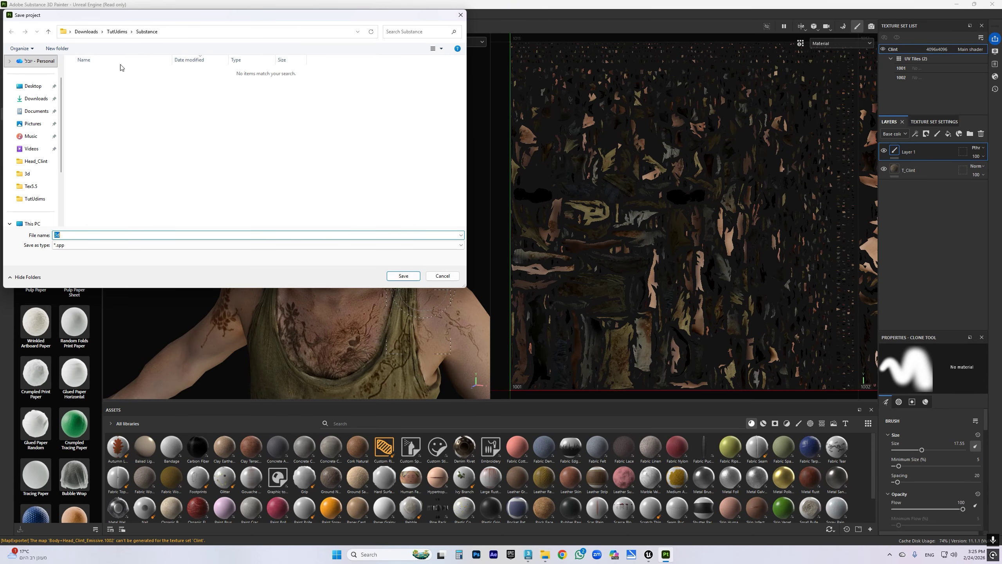
{"action": "left_click", "coordinate": [117, 32]}
{"action": "left_click", "coordinate": [103, 84]}
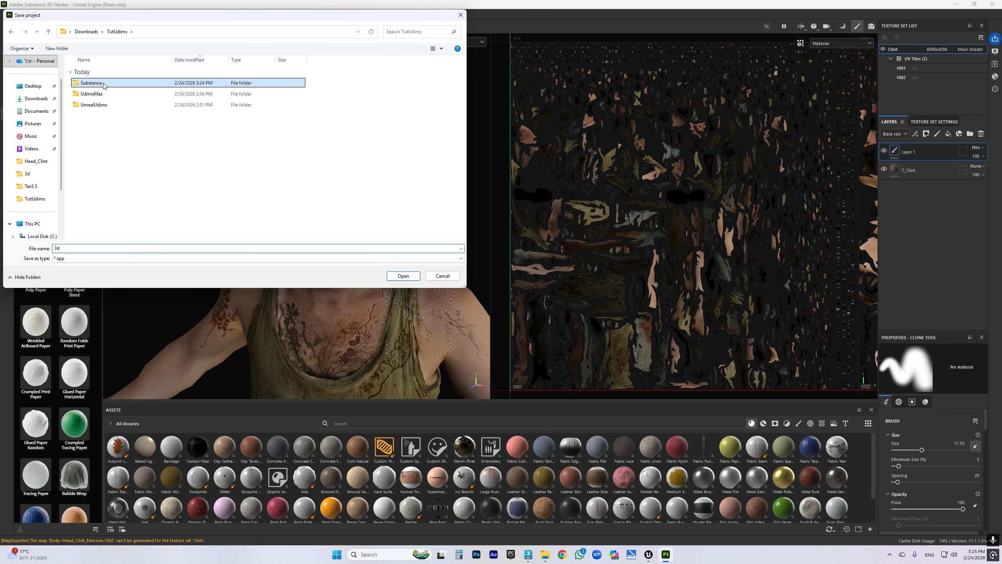
{"action": "double_click", "coordinate": [104, 84]}
{"action": "double_click", "coordinate": [165, 248]}
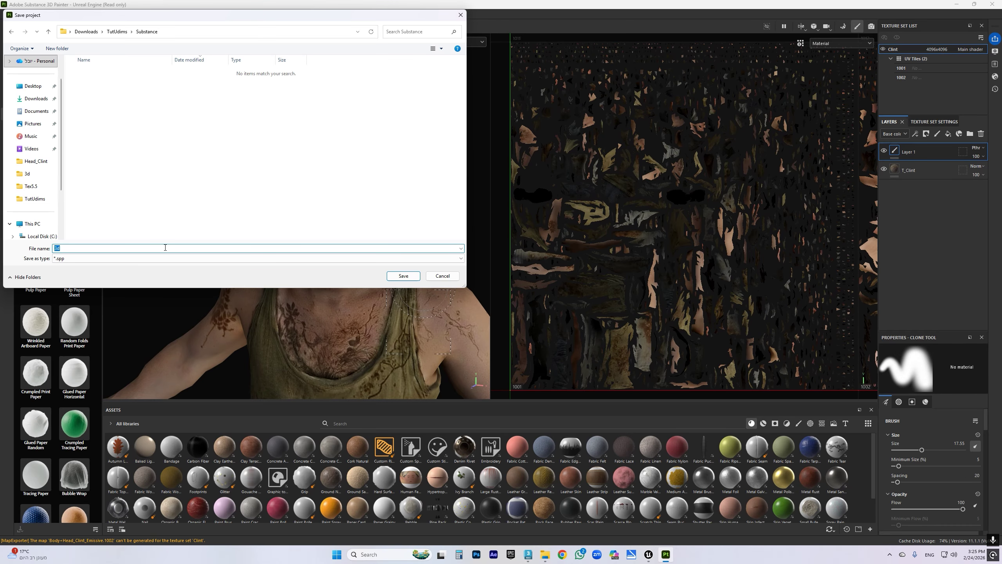
{"action": "type", "text": "UDIMS"}
{"action": "key", "text": "Return"}
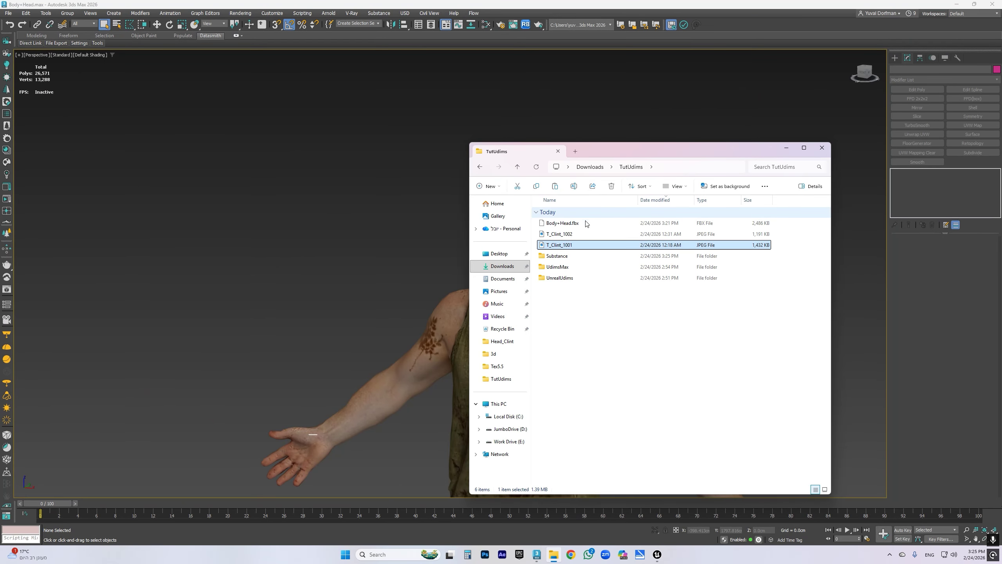
Look through the exported maps in the Substance folder as large thumbnails and select the BaseColor.1001 file.
{"action": "double_click", "coordinate": [580, 256]}
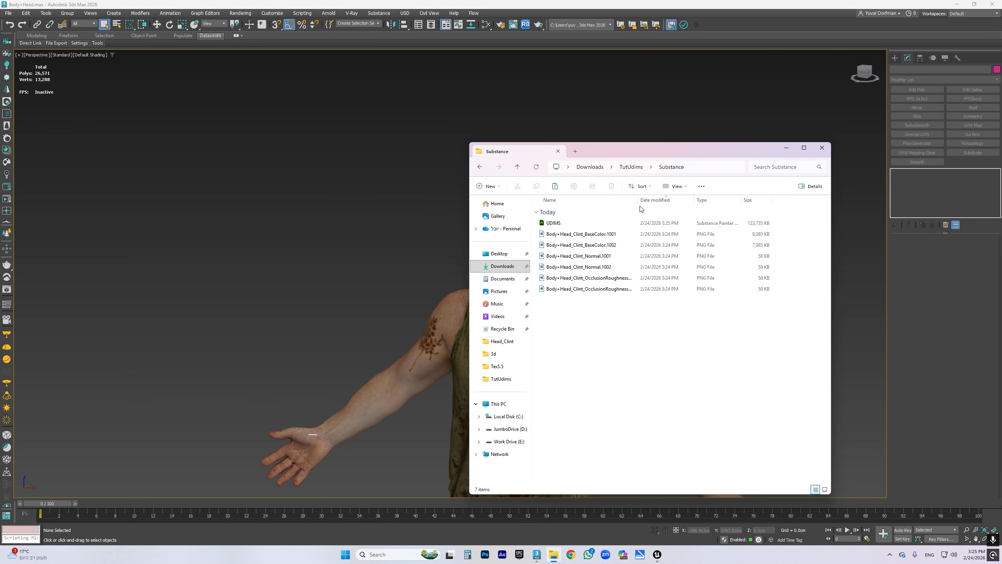
{"action": "left_click", "coordinate": [676, 186]}
{"action": "left_click", "coordinate": [686, 216]}
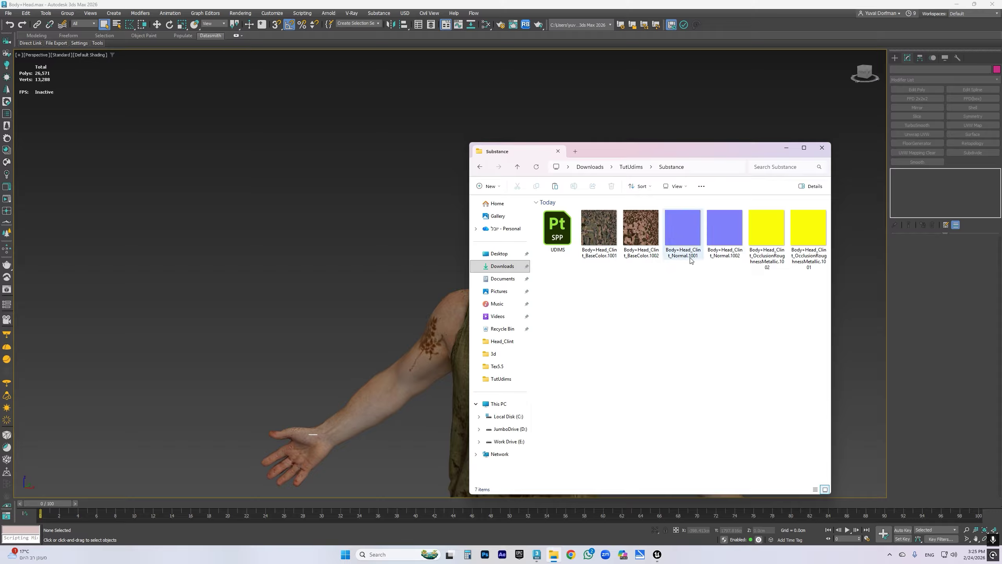
{"action": "left_click", "coordinate": [604, 225]}
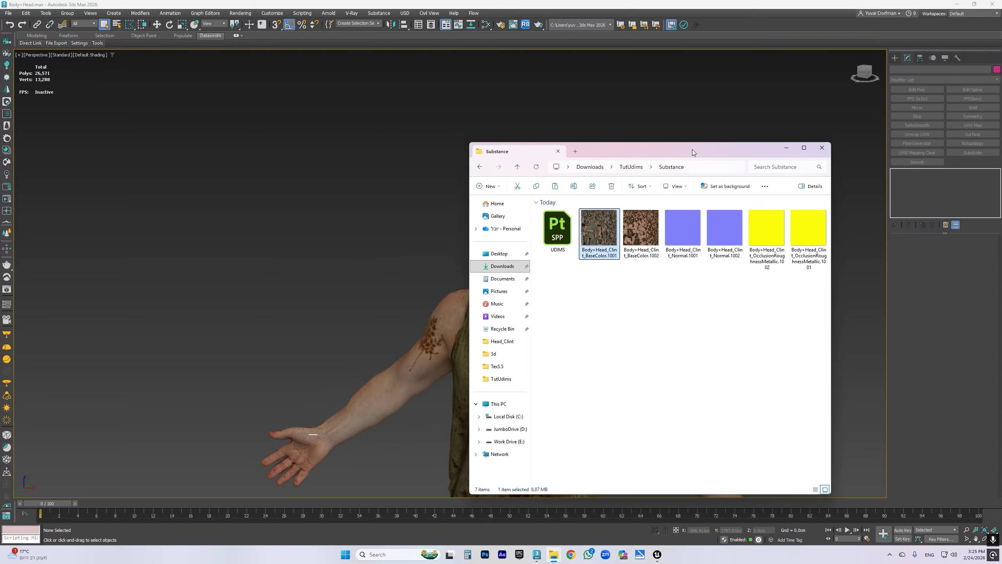
Switch to the UnrealUdims project in Unreal Editor, maximize it and create a Clint folder inside Content.
{"action": "left_click", "coordinate": [656, 554]}
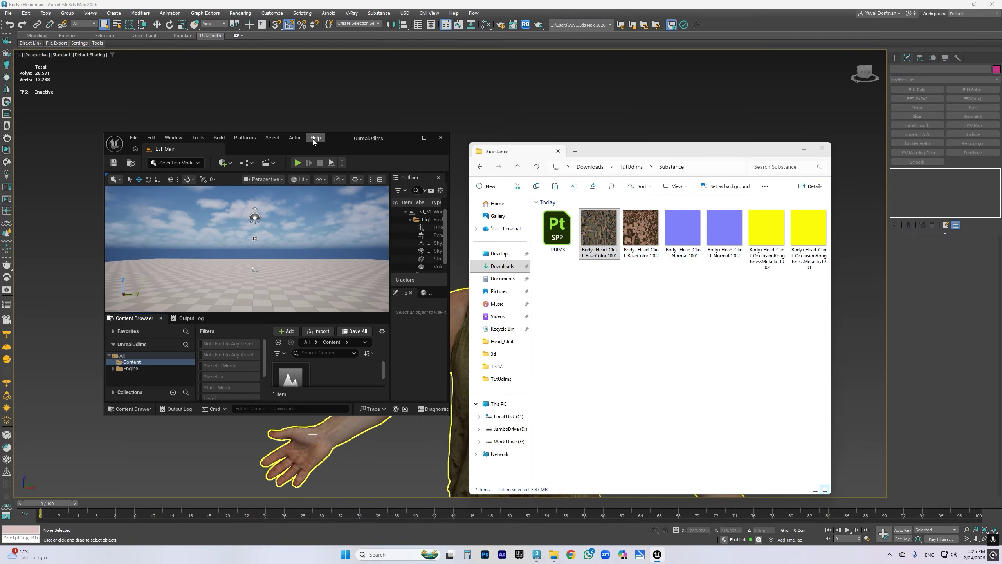
{"action": "double_click", "coordinate": [348, 135]}
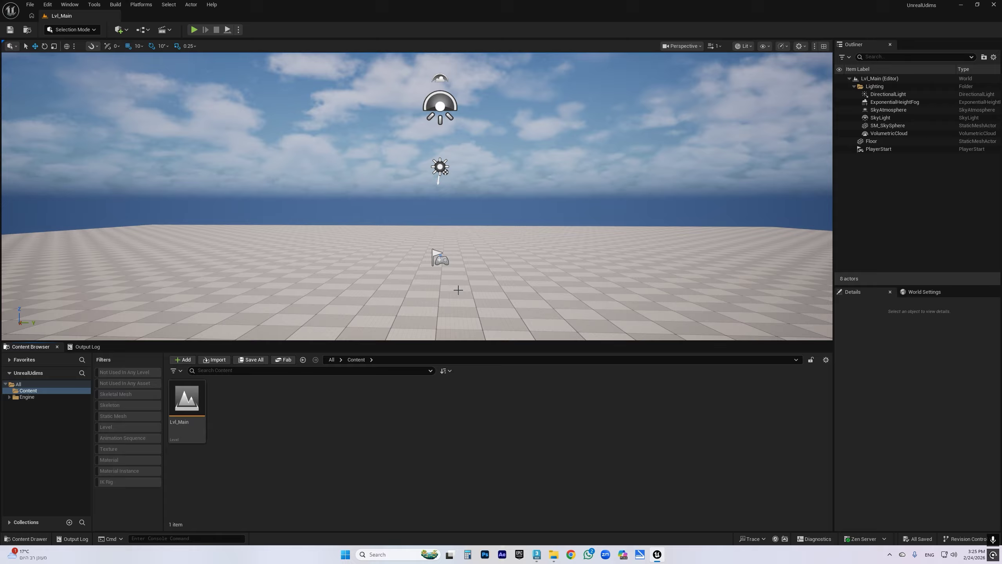
{"action": "right_click_drag", "start_coordinate": [458, 291], "coordinate": [481, 264]}
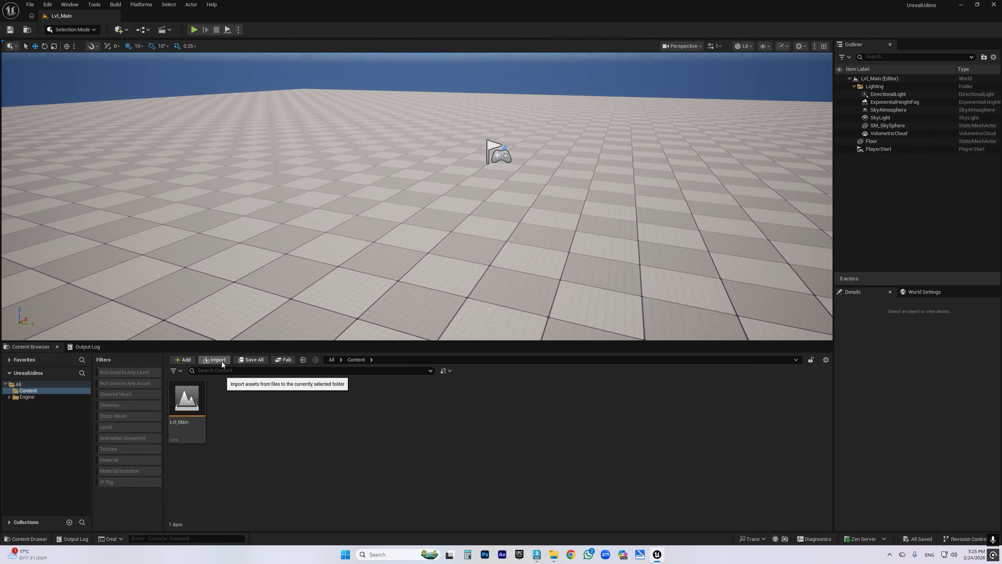
{"action": "right_click", "coordinate": [255, 417]}
{"action": "left_click", "coordinate": [290, 162]}
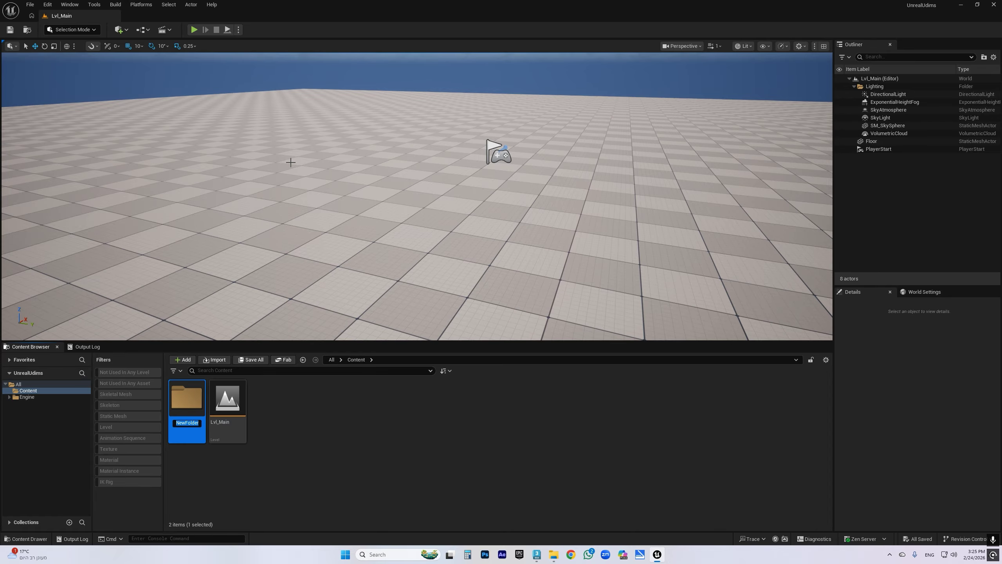
{"action": "type", "text": "Clint"}
{"action": "key", "text": "Return"}
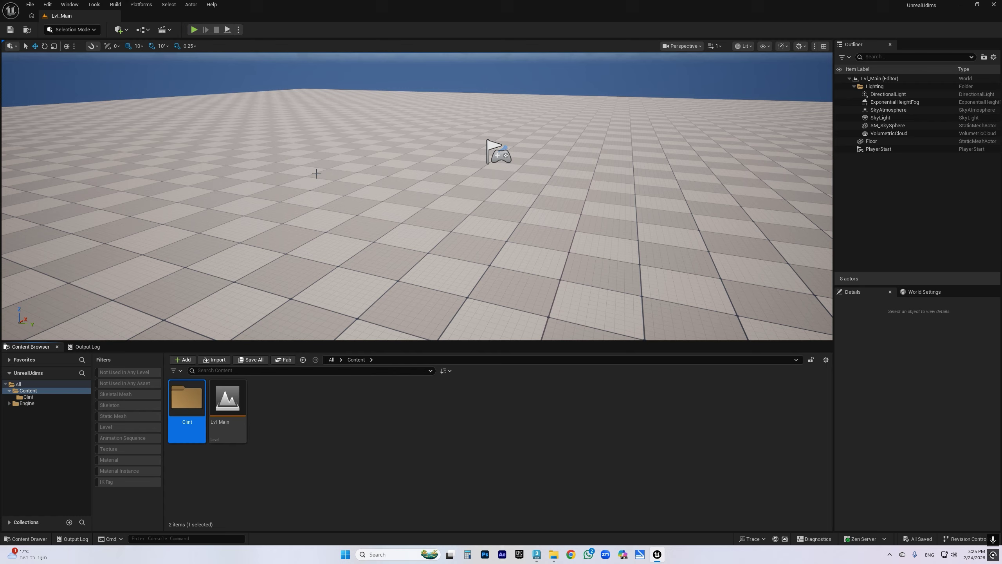
Import Body+Head.fbx from Downloads > TutUdims into the Clint folder with the default import settings.
{"action": "double_click", "coordinate": [190, 411]}
{"action": "left_click", "coordinate": [215, 359]}
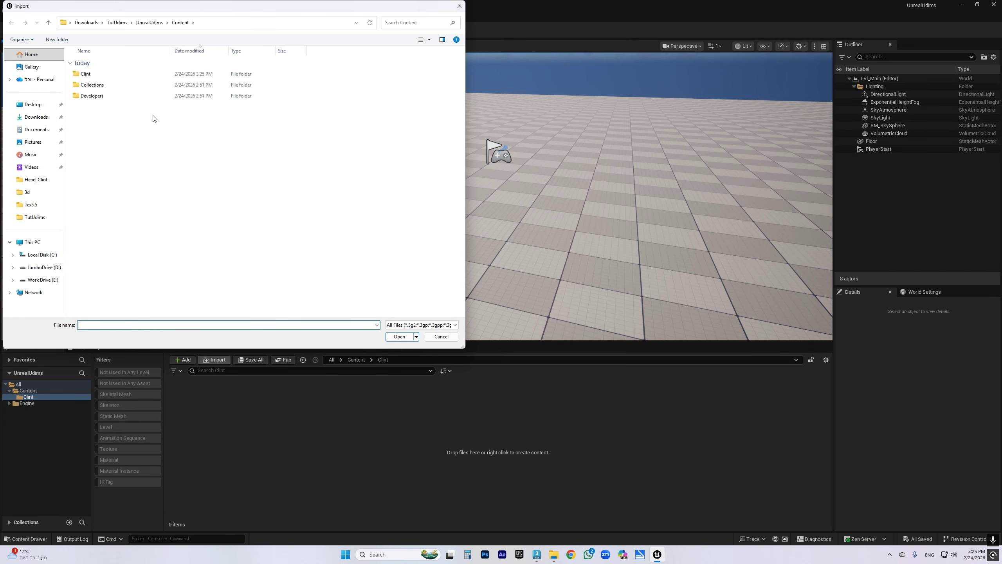
{"action": "left_click", "coordinate": [20, 115]}
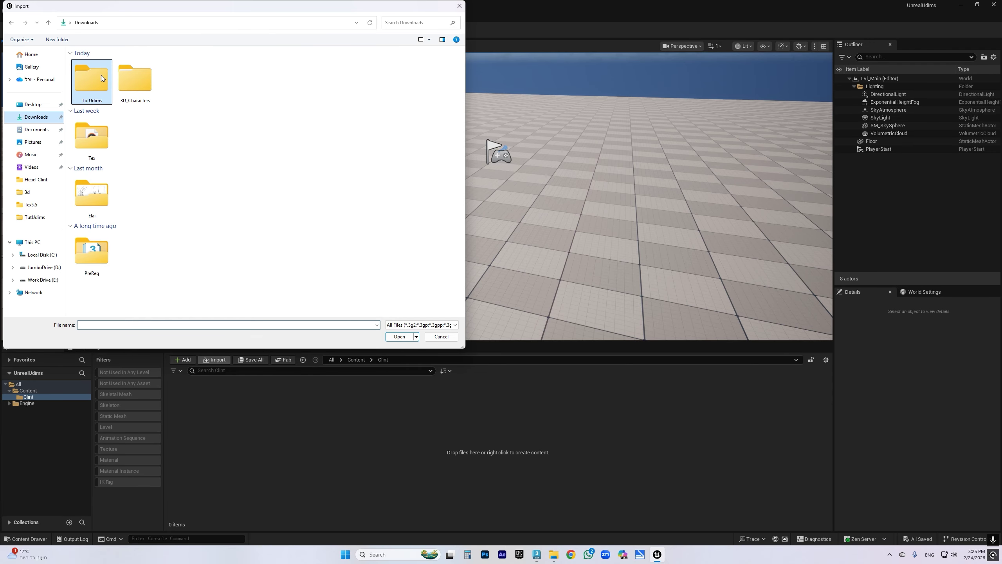
{"action": "left_click", "coordinate": [85, 87]}
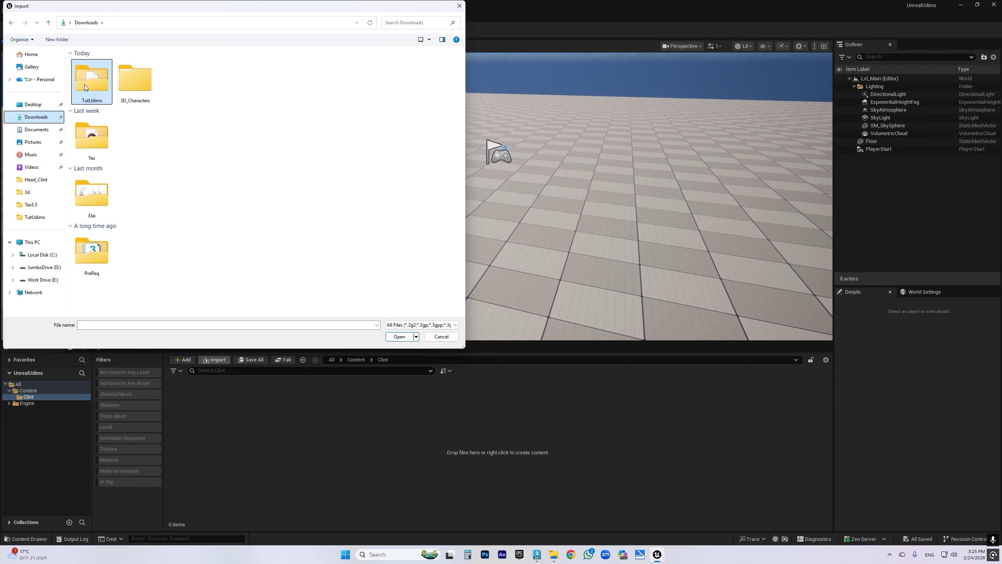
{"action": "double_click", "coordinate": [106, 83]}
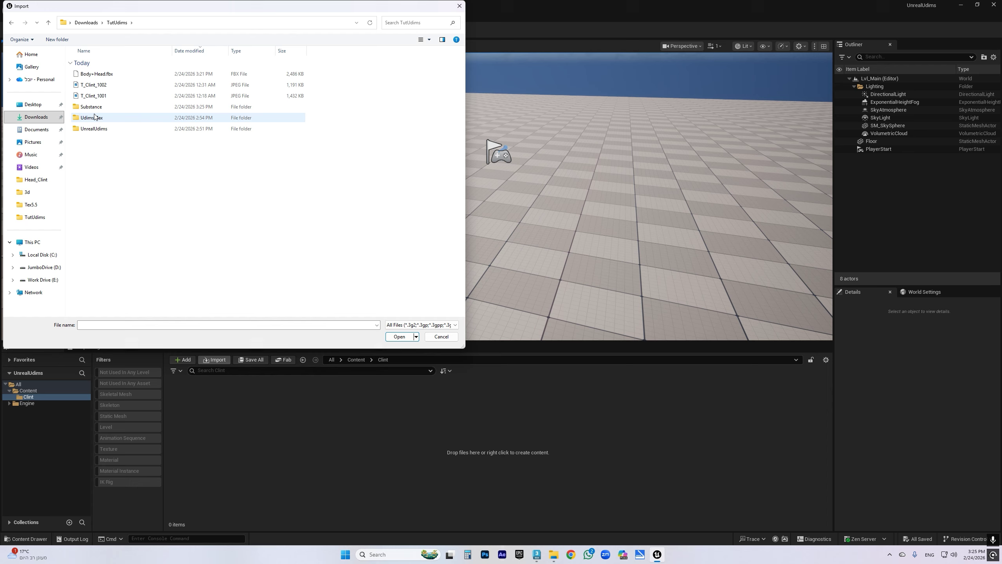
{"action": "double_click", "coordinate": [97, 74]}
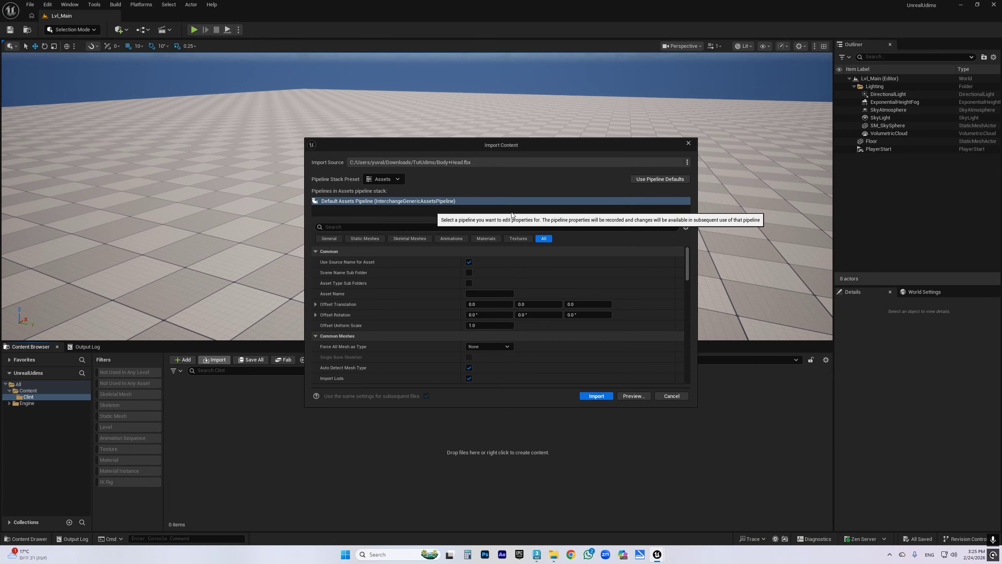
{"action": "left_click", "coordinate": [596, 396]}
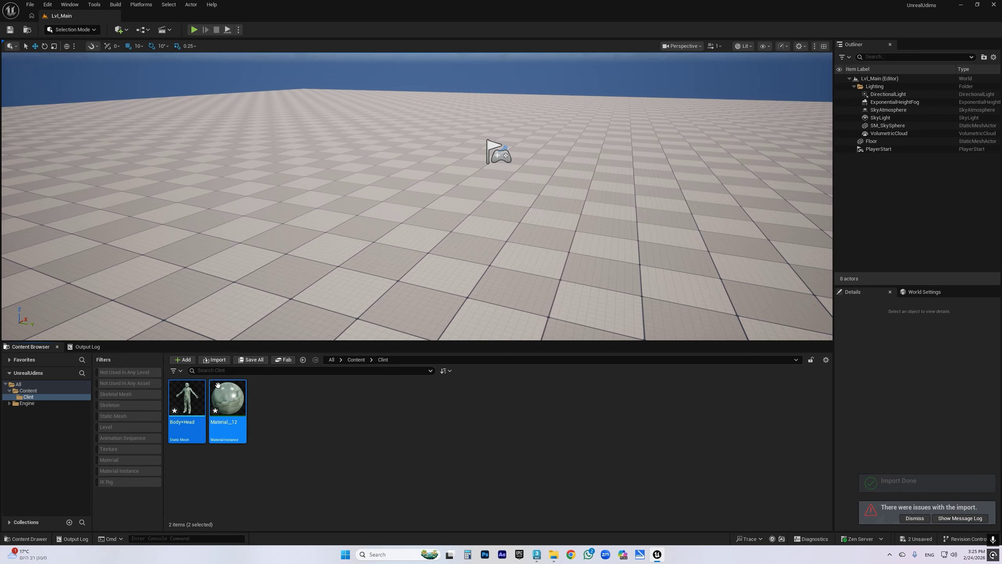
Place the Body+Head mesh on the level's floor and save all modified assets.
{"action": "mouse_move", "coordinate": [186, 399]}
{"action": "left_click_drag", "start_coordinate": [187, 399], "coordinate": [401, 281]}
{"action": "right_click_drag", "start_coordinate": [400, 281], "coordinate": [343, 278]}
{"action": "left_click", "coordinate": [337, 428]}
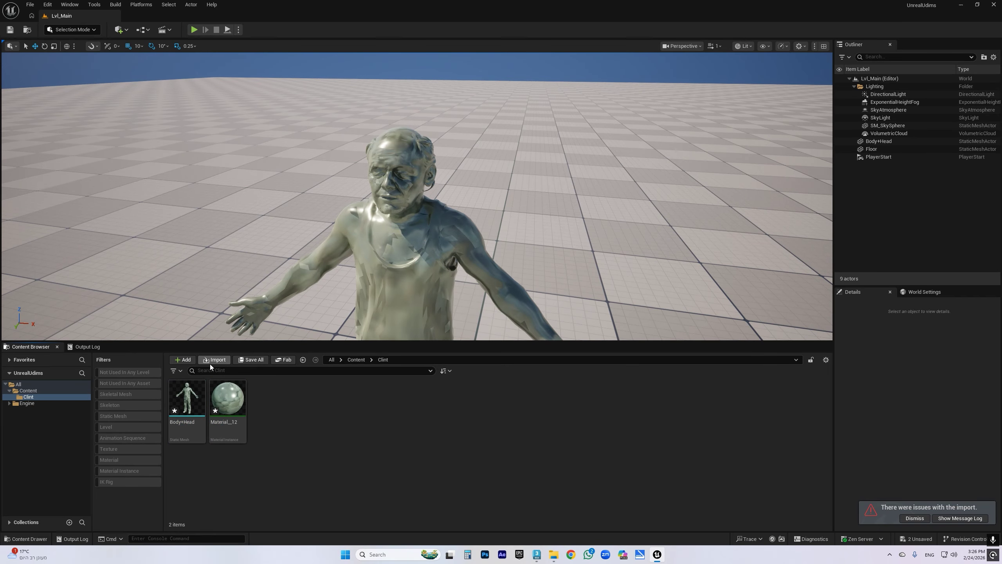
{"action": "left_click", "coordinate": [254, 363]}
{"action": "left_click", "coordinate": [556, 367]}
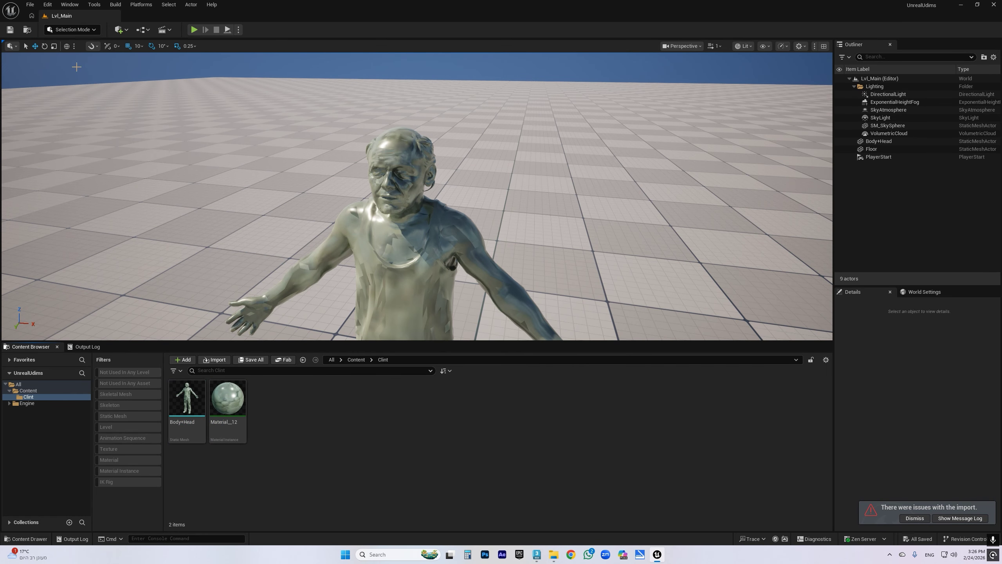
Search all project settings for "virtual texture" and check the Enable virtual texture support option.
{"action": "left_click", "coordinate": [48, 5]}
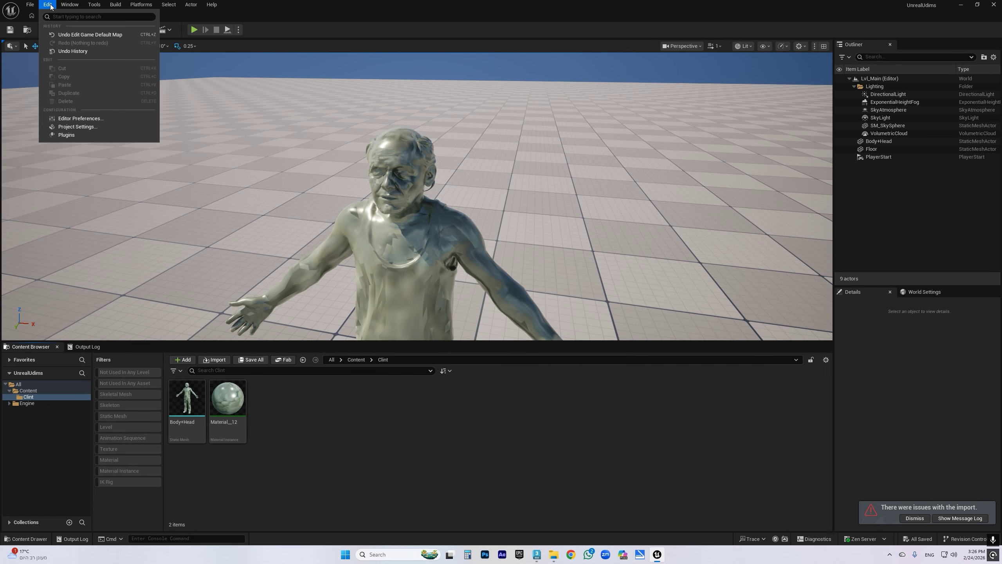
{"action": "left_click", "coordinate": [101, 127]}
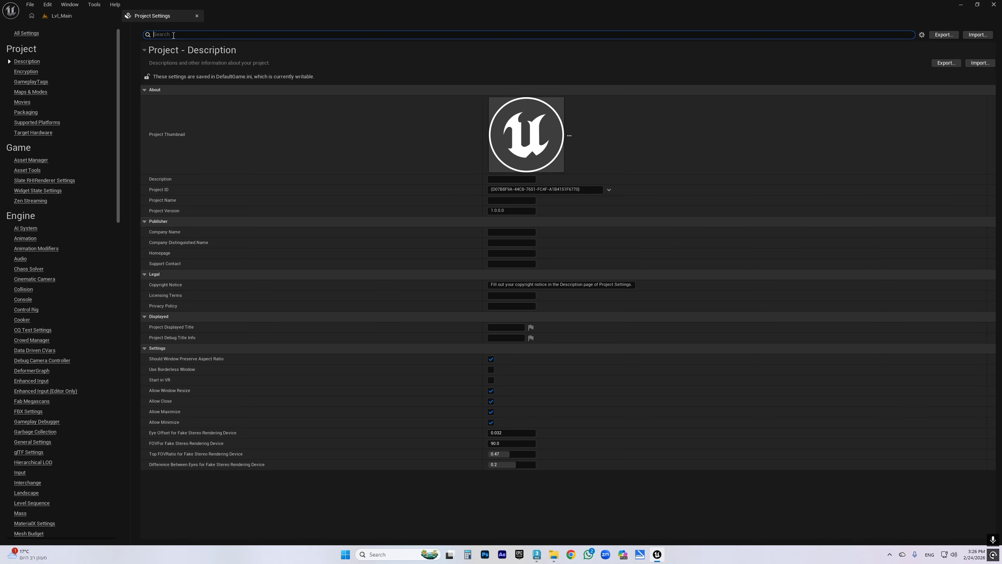
{"action": "left_click", "coordinate": [35, 33]}
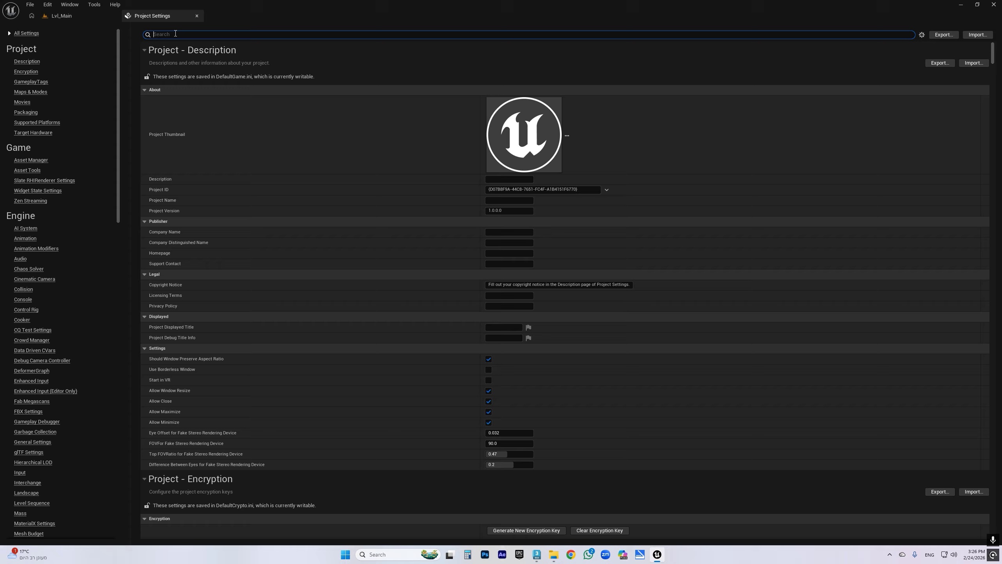
{"action": "left_click", "coordinate": [176, 33]}
{"action": "type", "text": "virtual"}
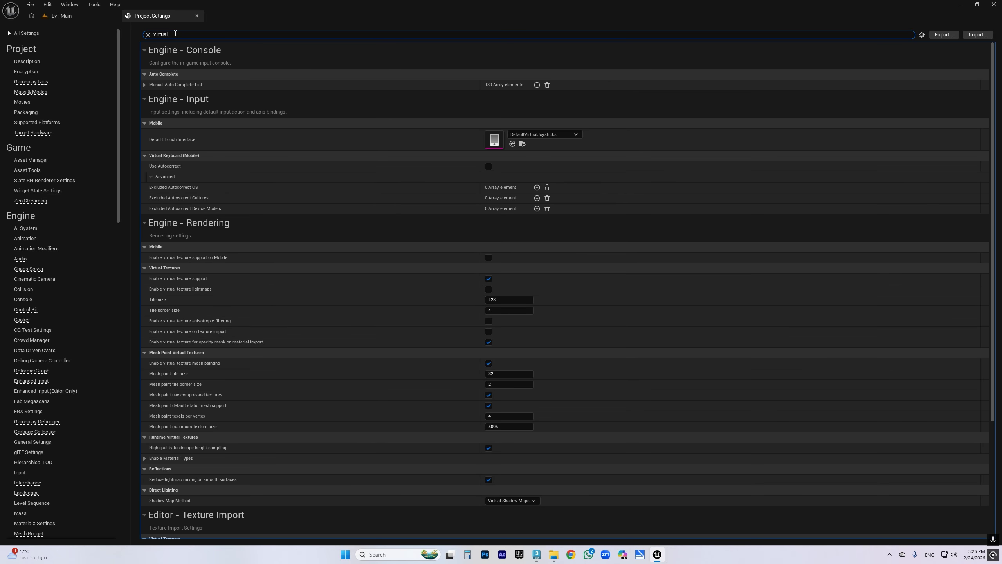
{"action": "type", "text": " texture"}
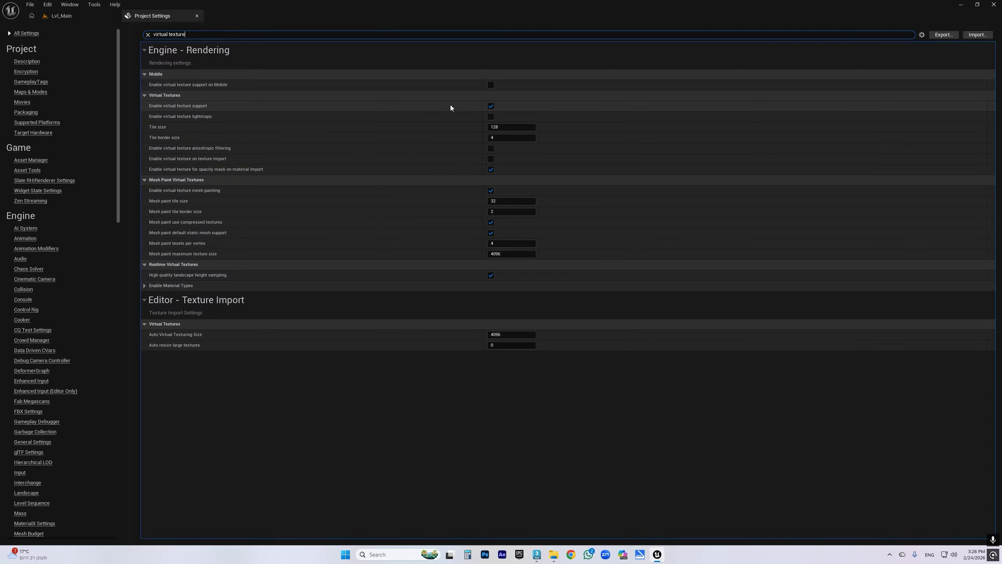
{"action": "left_click", "coordinate": [197, 16]}
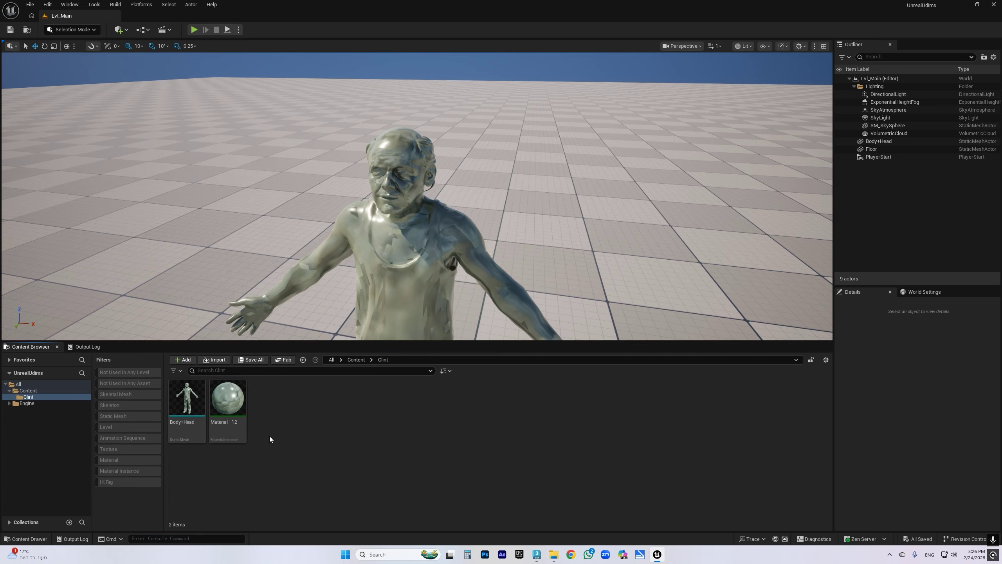
Import Body+Head_Clint_BaseColor.1001 from the Substance folder on disk into the project's Clint folder.
{"action": "left_click", "coordinate": [561, 557]}
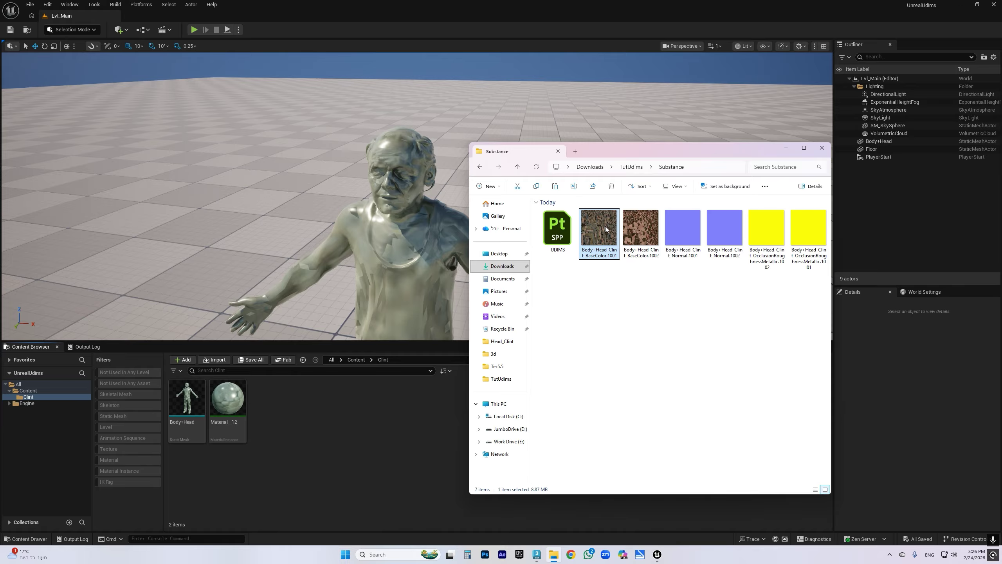
{"action": "left_click_drag", "start_coordinate": [606, 229], "coordinate": [419, 417]}
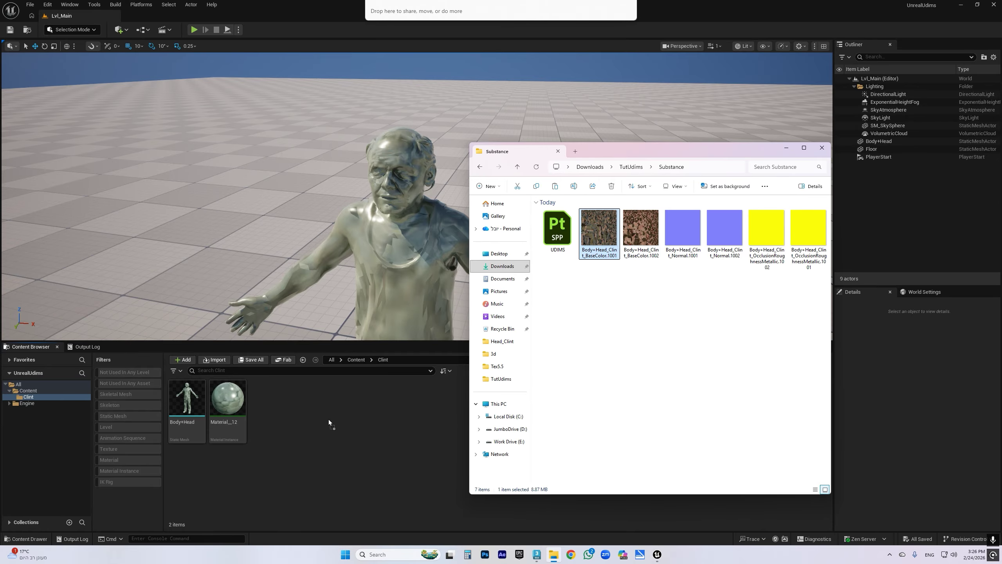
{"action": "left_click_drag", "start_coordinate": [329, 420], "coordinate": [328, 419]}
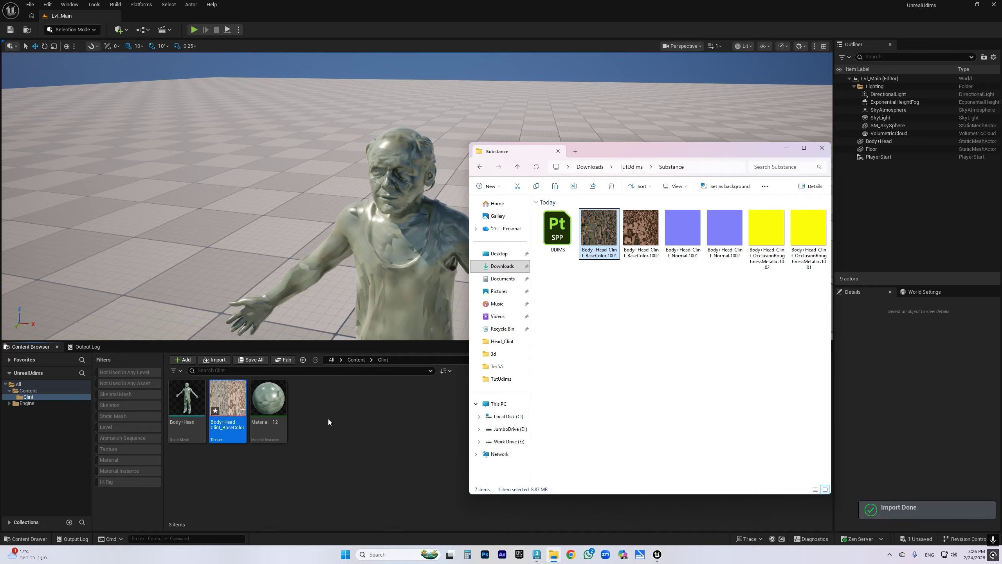
Open the imported BaseColor texture, save it, inspect its UDIM tiles in a maximized window and close it.
{"action": "double_click", "coordinate": [231, 399]}
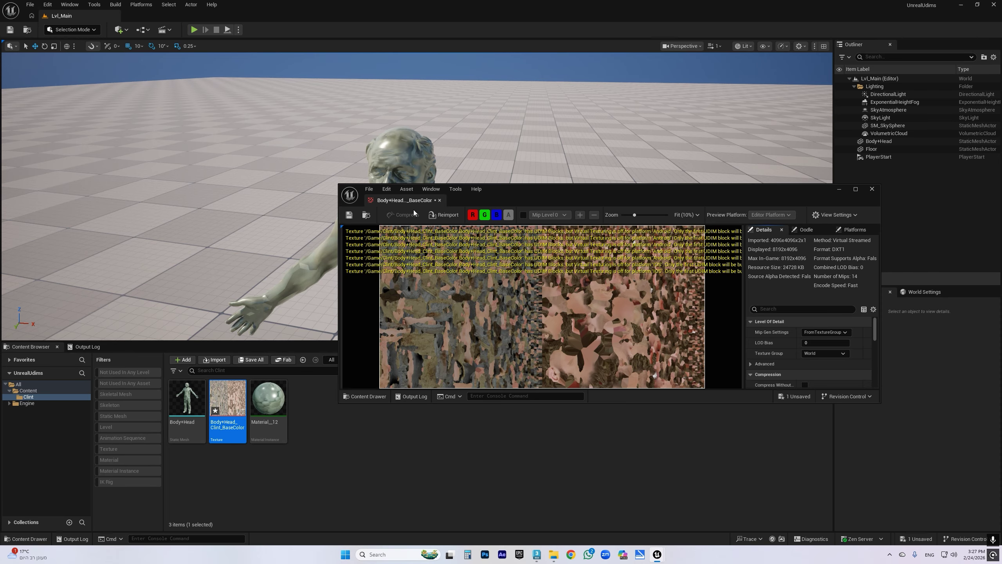
{"action": "left_click", "coordinate": [349, 216]}
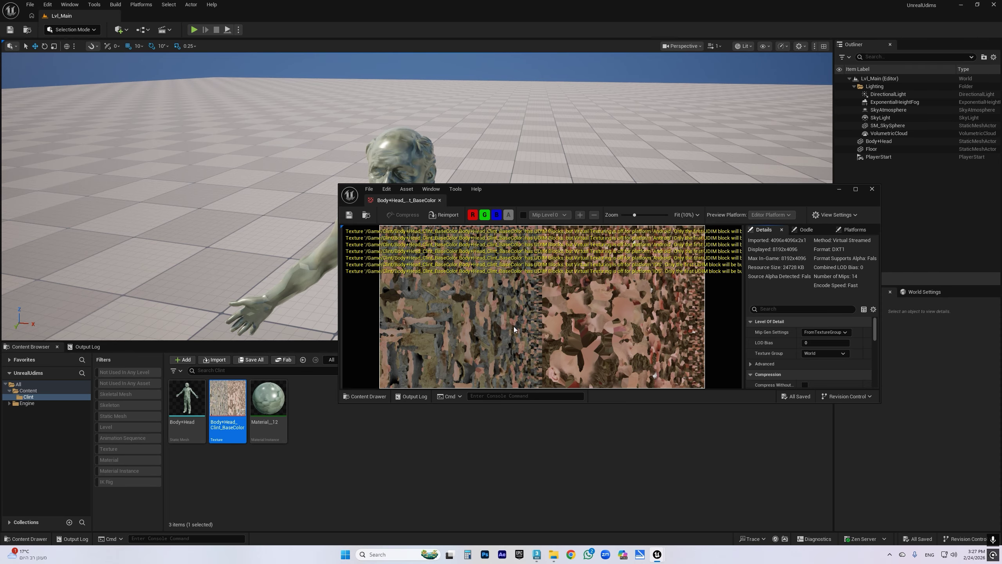
{"action": "double_click", "coordinate": [566, 191]}
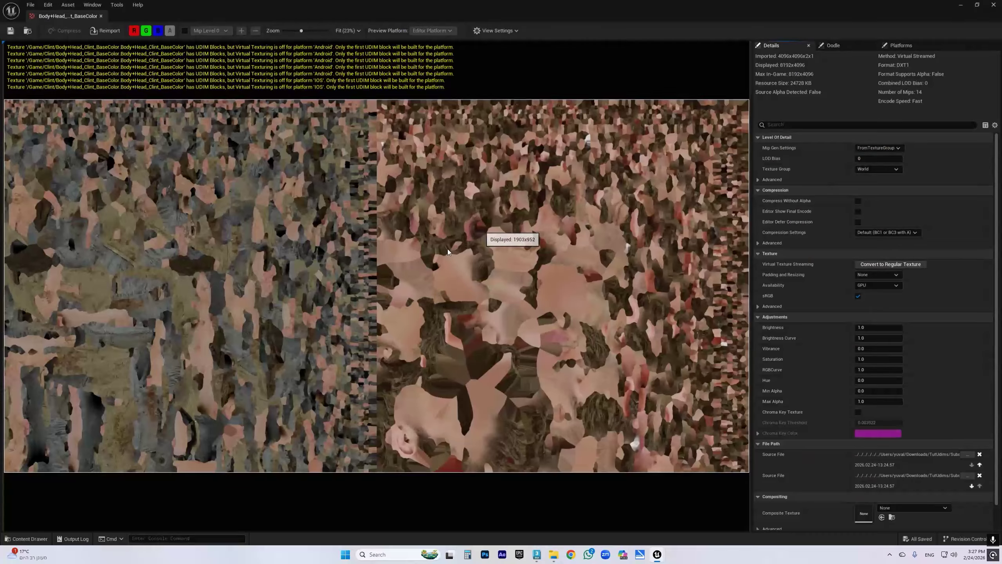
{"action": "left_click", "coordinate": [101, 16]}
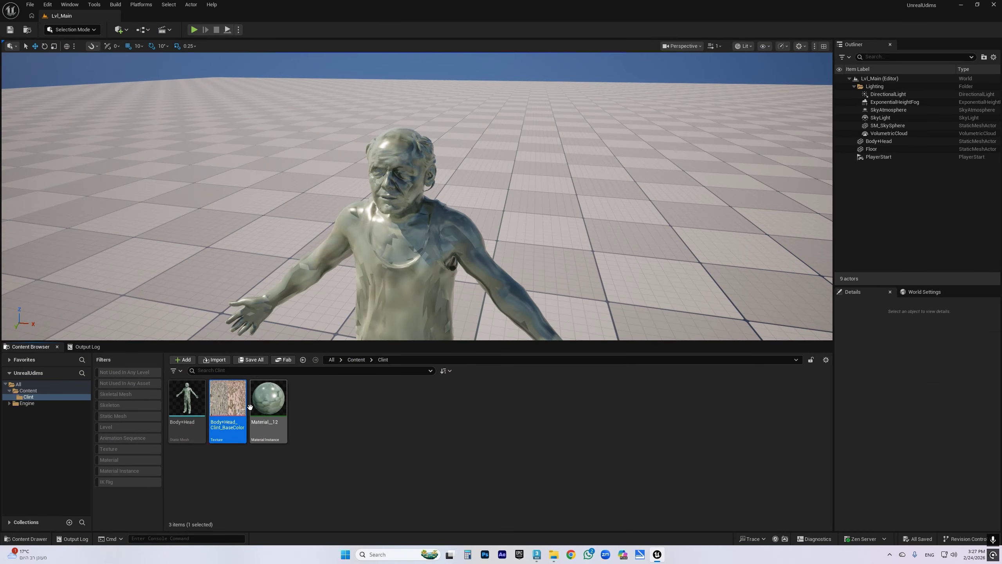
Check the imported Material__12 instance, close it, and create a new material named M_Clint in the Clint folder.
{"action": "double_click", "coordinate": [268, 399]}
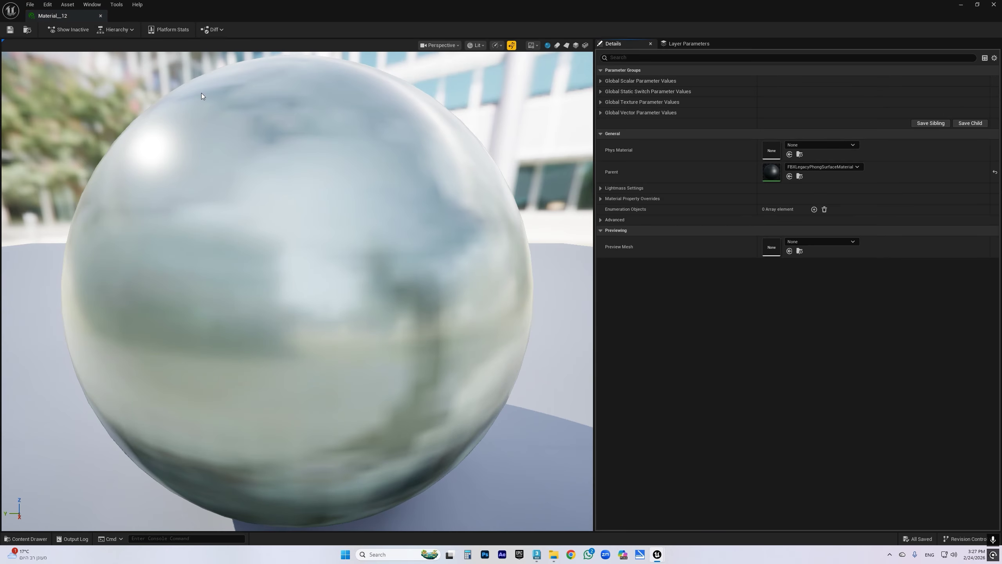
{"action": "left_click", "coordinate": [100, 15]}
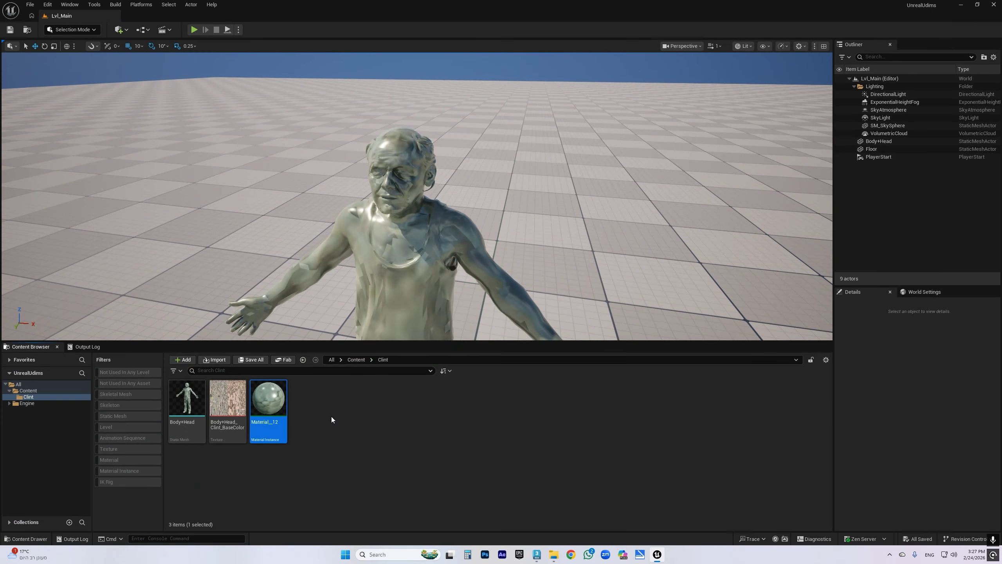
{"action": "right_click", "coordinate": [331, 417]}
{"action": "left_click", "coordinate": [373, 219]}
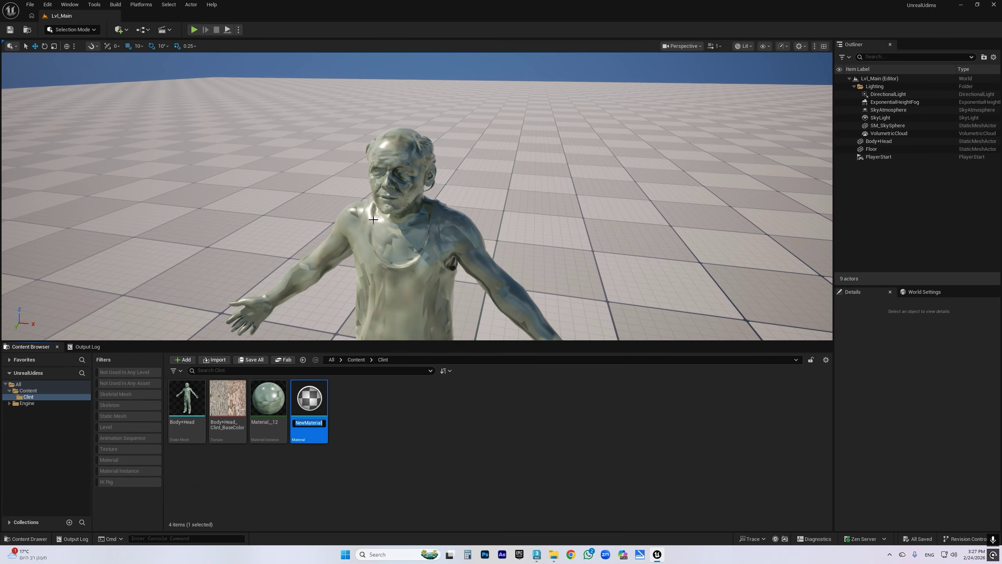
{"action": "type", "text": "M_Clint"}
{"action": "key", "text": "Return"}
Open M_Clint, add the Body+Head_Clint_BaseColor texture to its graph and connect the sample's RGB output to Base Color.
{"action": "double_click", "coordinate": [280, 401]}
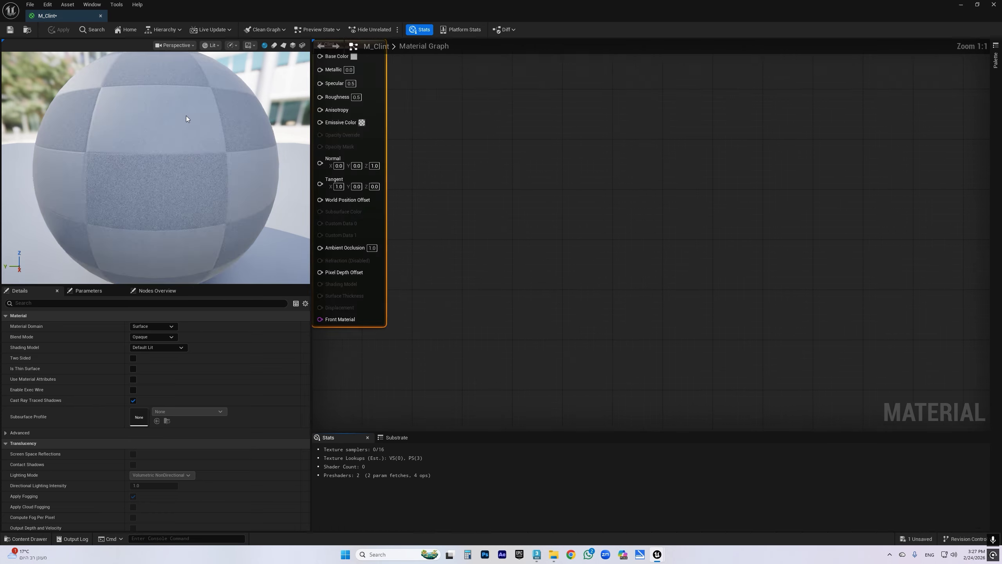
{"action": "mouse_move", "coordinate": [72, 16]}
{"action": "left_mouse_down"}
{"action": "mouse_move", "coordinate": [178, 21]}
{"action": "mouse_move", "coordinate": [72, 14]}
{"action": "left_mouse_up"}
{"action": "left_click", "coordinate": [72, 15]}
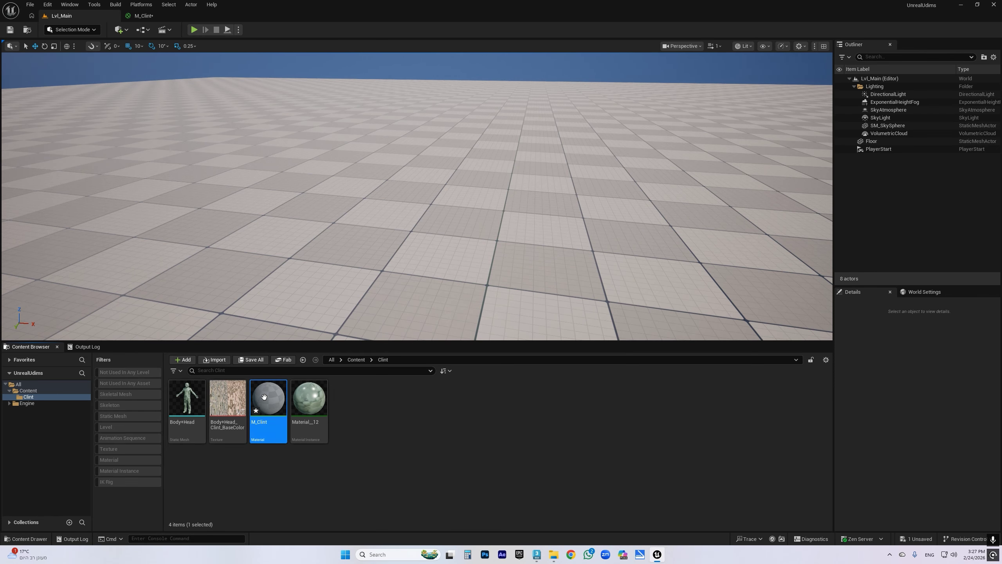
{"action": "left_click_drag", "start_coordinate": [228, 399], "coordinate": [461, 178]}
{"action": "left_click_drag", "start_coordinate": [532, 188], "coordinate": [623, 108]}
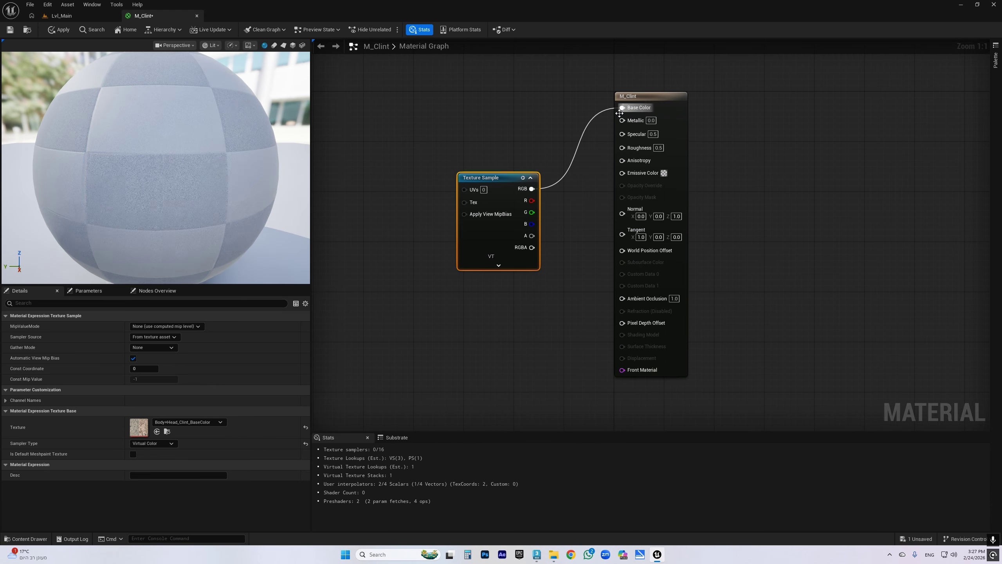
{"action": "left_click_drag", "start_coordinate": [495, 179], "coordinate": [541, 116]}
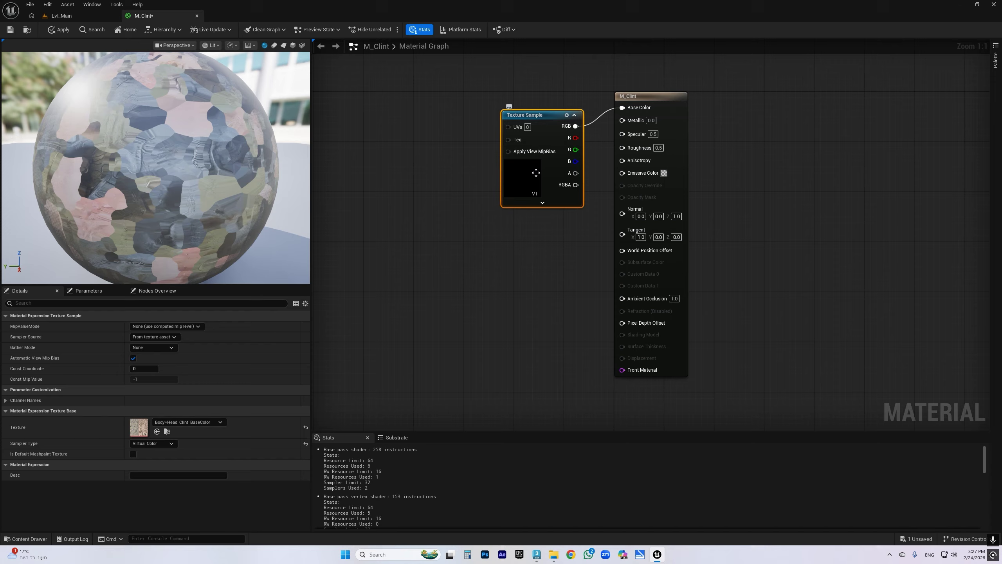
Set M_Clint's Roughness to 1, save the material and close it.
{"action": "double_click", "coordinate": [658, 147]}
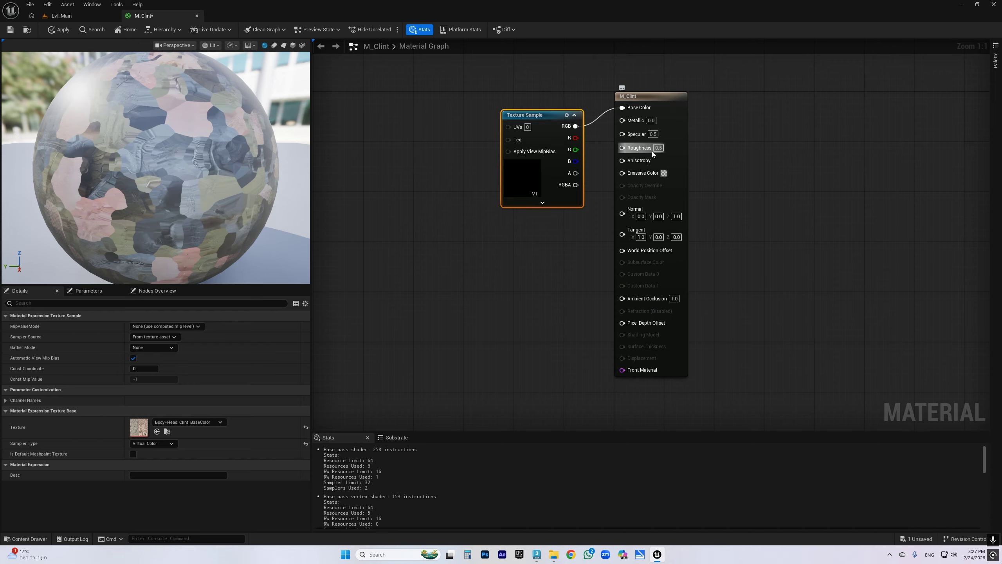
{"action": "type", "text": "1"}
{"action": "key", "text": "Return"}
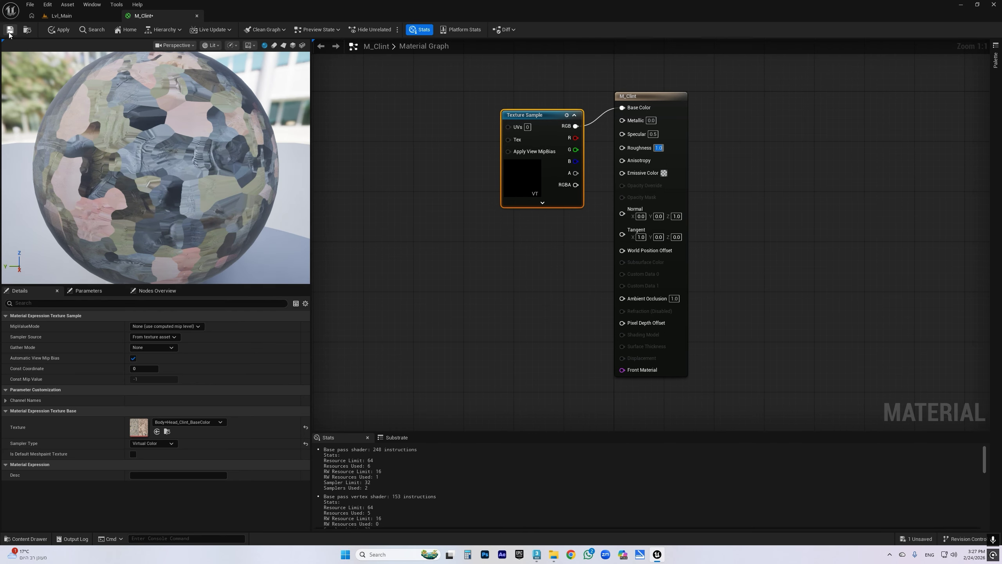
{"action": "left_click", "coordinate": [9, 29]}
{"action": "left_click", "coordinate": [197, 16]}
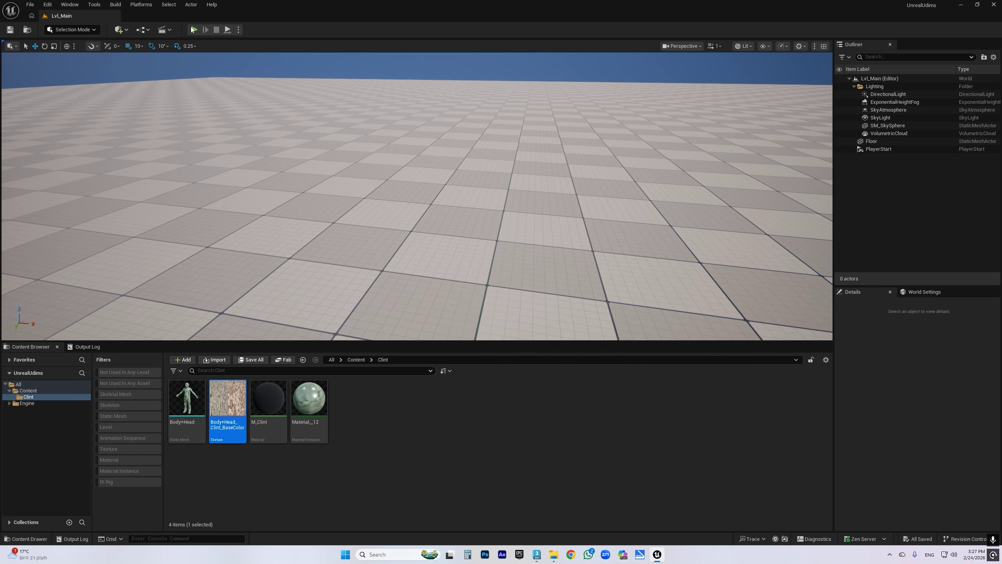
Open the Body+Head static mesh and assign M_Clint to its Element 0 material slot.
{"action": "left_click", "coordinate": [194, 409]}
{"action": "double_click", "coordinate": [194, 408]}
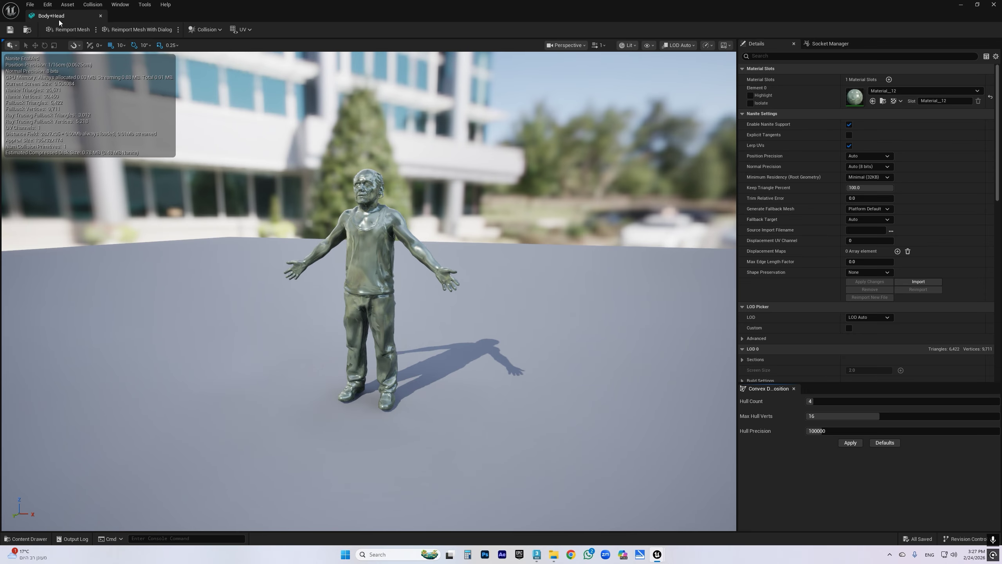
{"action": "left_click_drag", "start_coordinate": [58, 19], "coordinate": [112, 20]}
{"action": "left_click", "coordinate": [106, 17]}
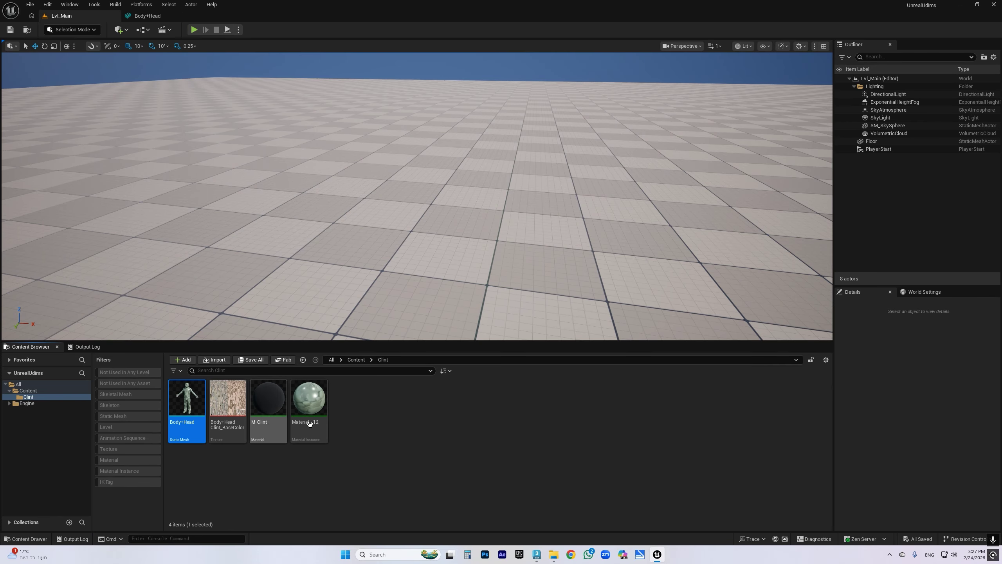
{"action": "left_click", "coordinate": [263, 402]}
{"action": "left_click", "coordinate": [147, 16]}
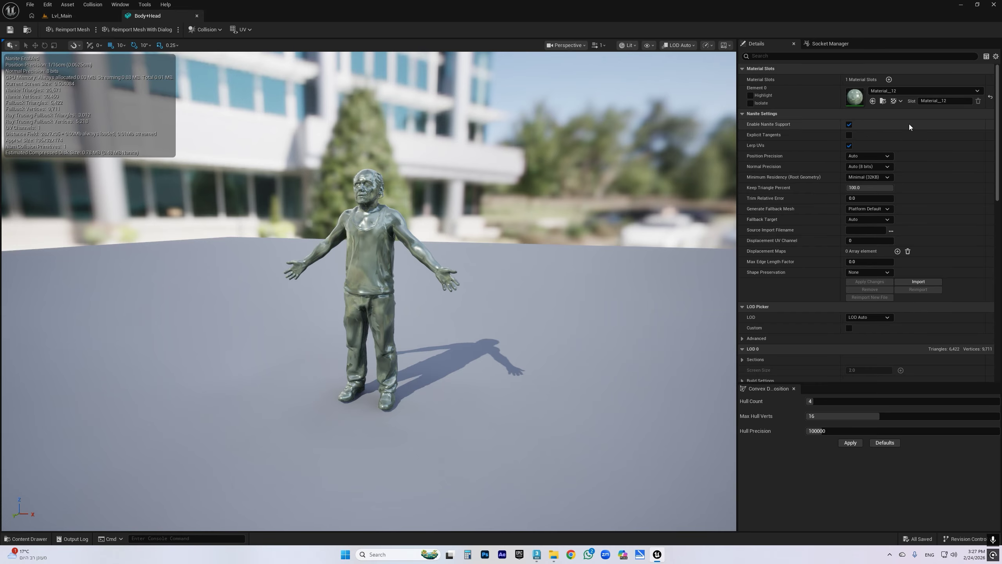
{"action": "left_click", "coordinate": [874, 101]}
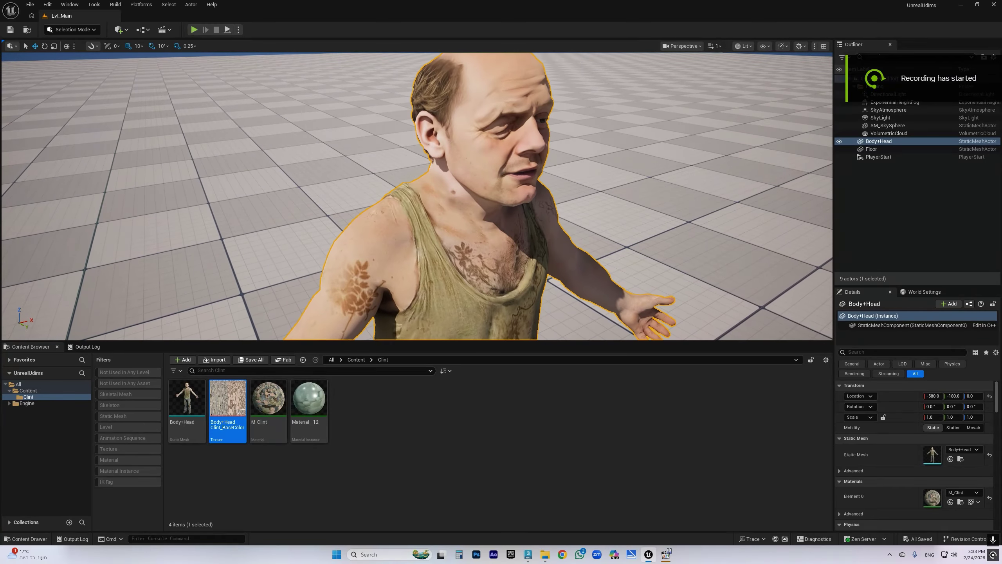
Set the level viewport's camera speed to 0.1.
{"action": "left_click", "coordinate": [715, 46]}
{"action": "left_click", "coordinate": [651, 68]}
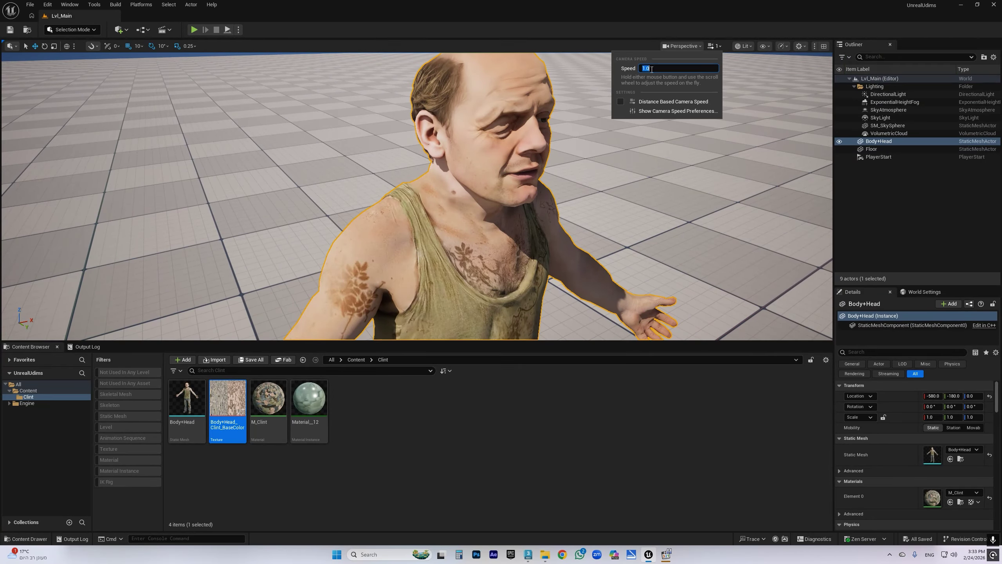
{"action": "type", "text": "0.1"}
{"action": "key", "text": "Return"}
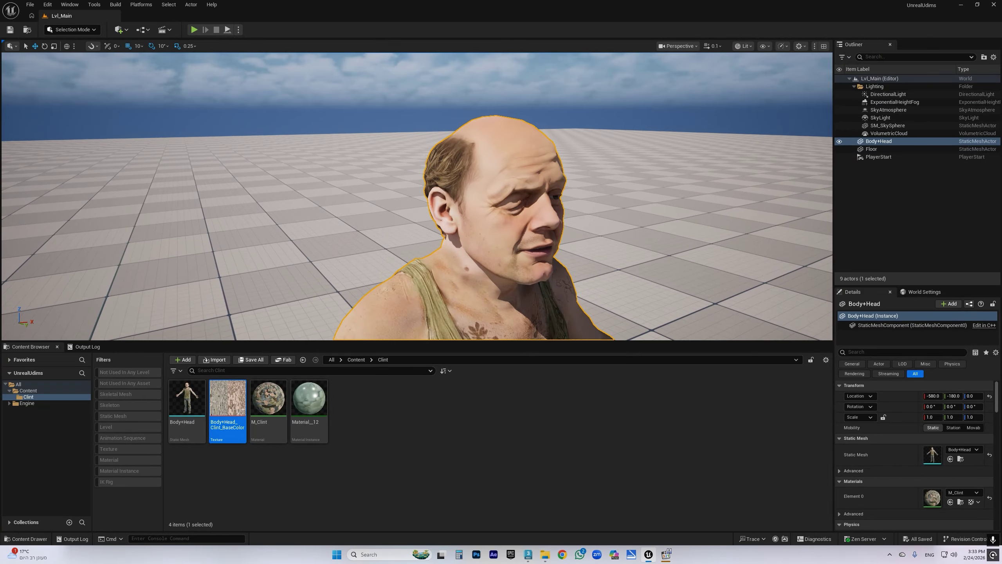